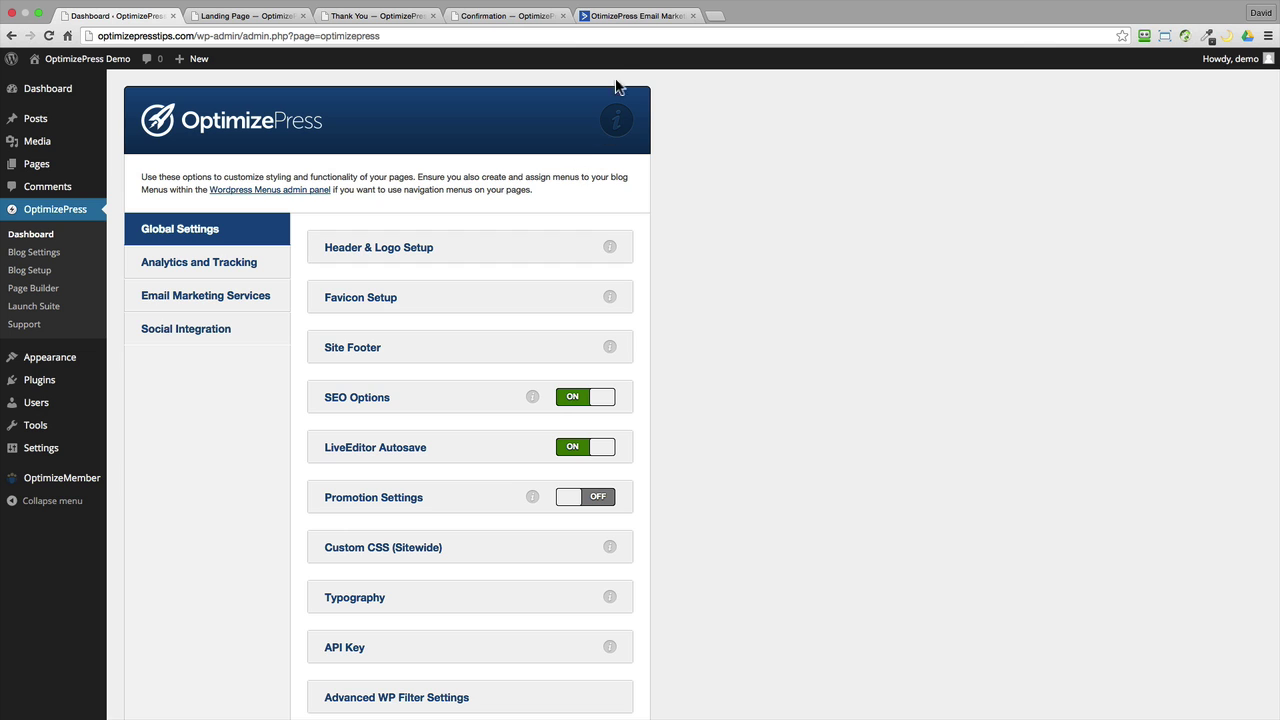
Step: Switch to ActiveCampaign and copy the API URL from the account's API settings
left_click(631, 17)
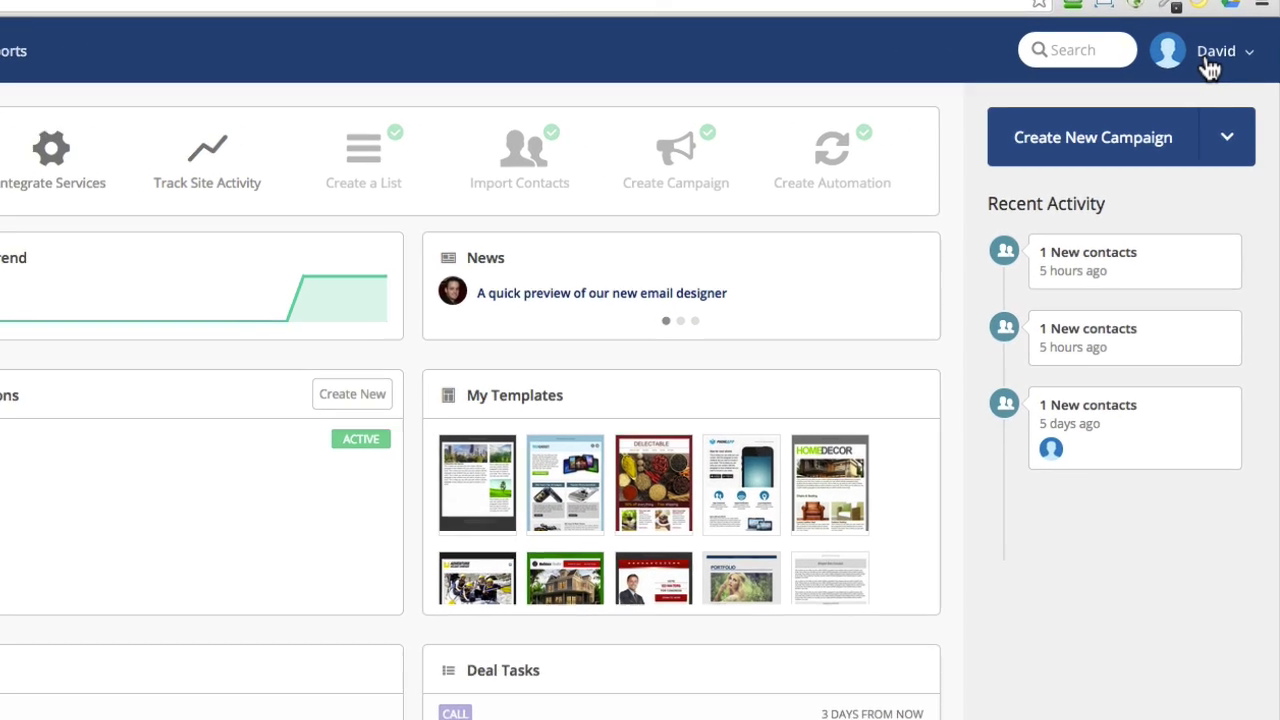
left_click(1222, 72)
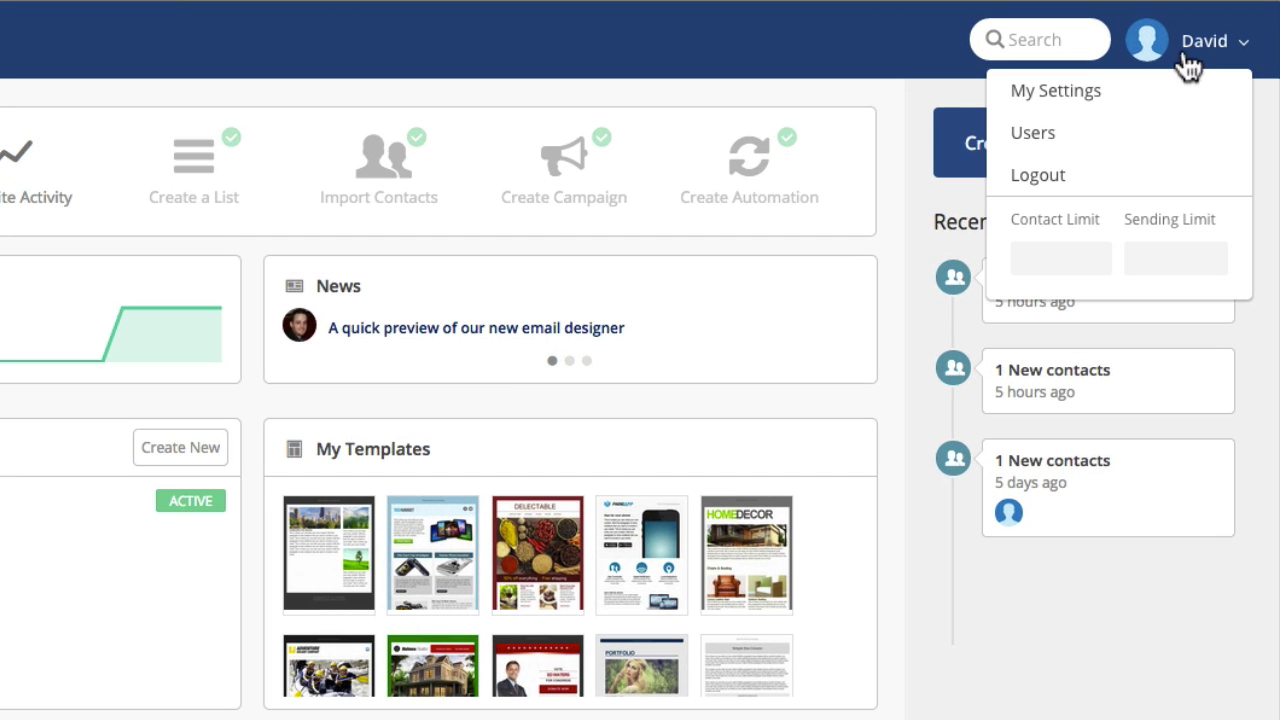
left_click(1096, 102)
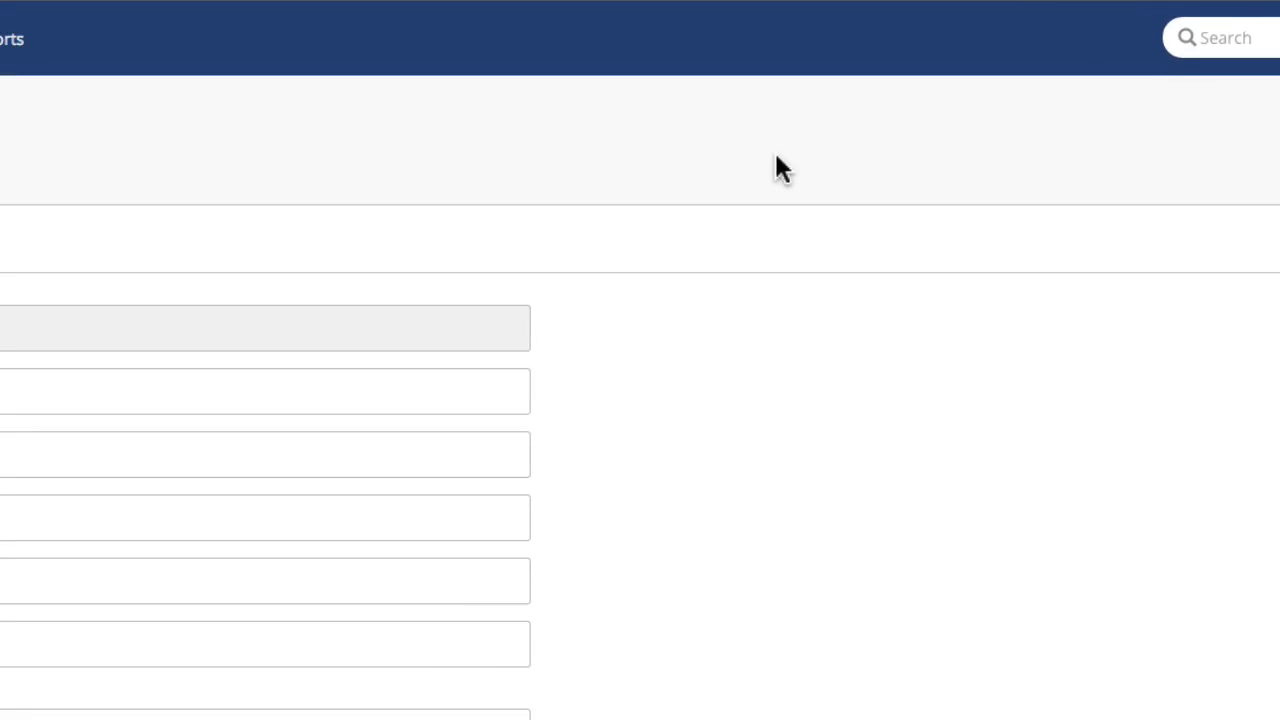
left_click(437, 149)
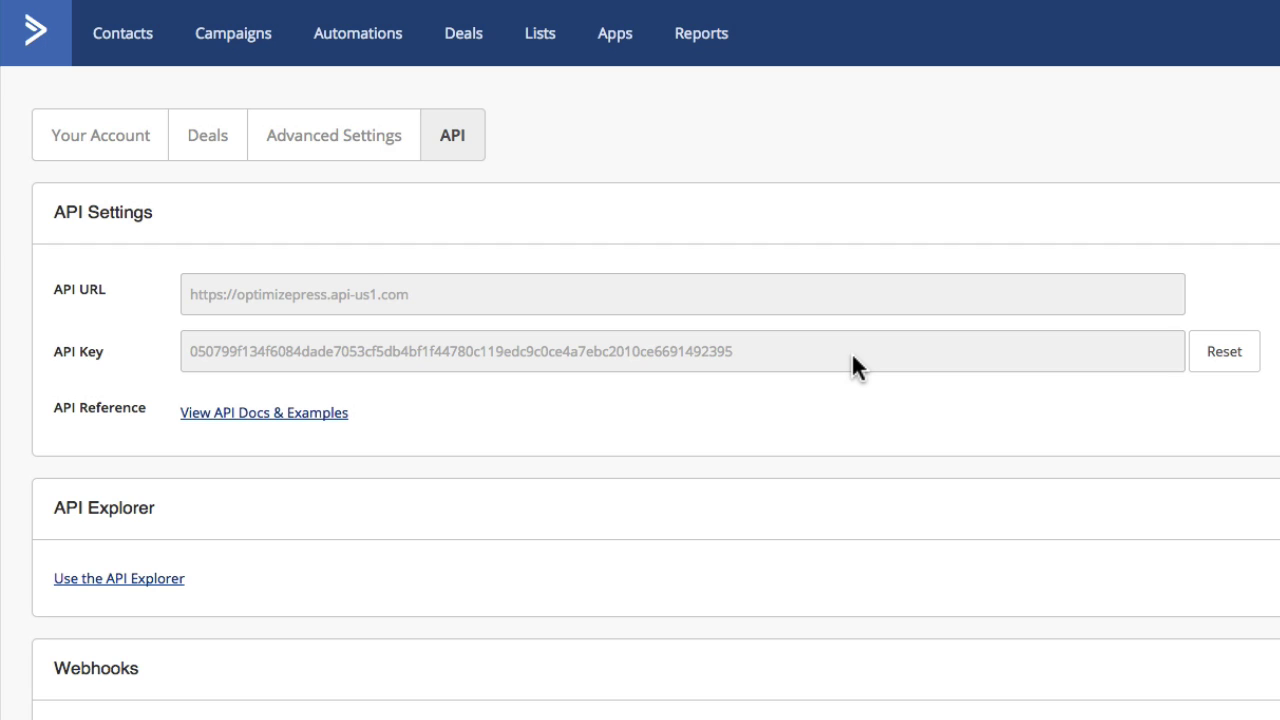
triple_click(422, 293)
key("super+c")
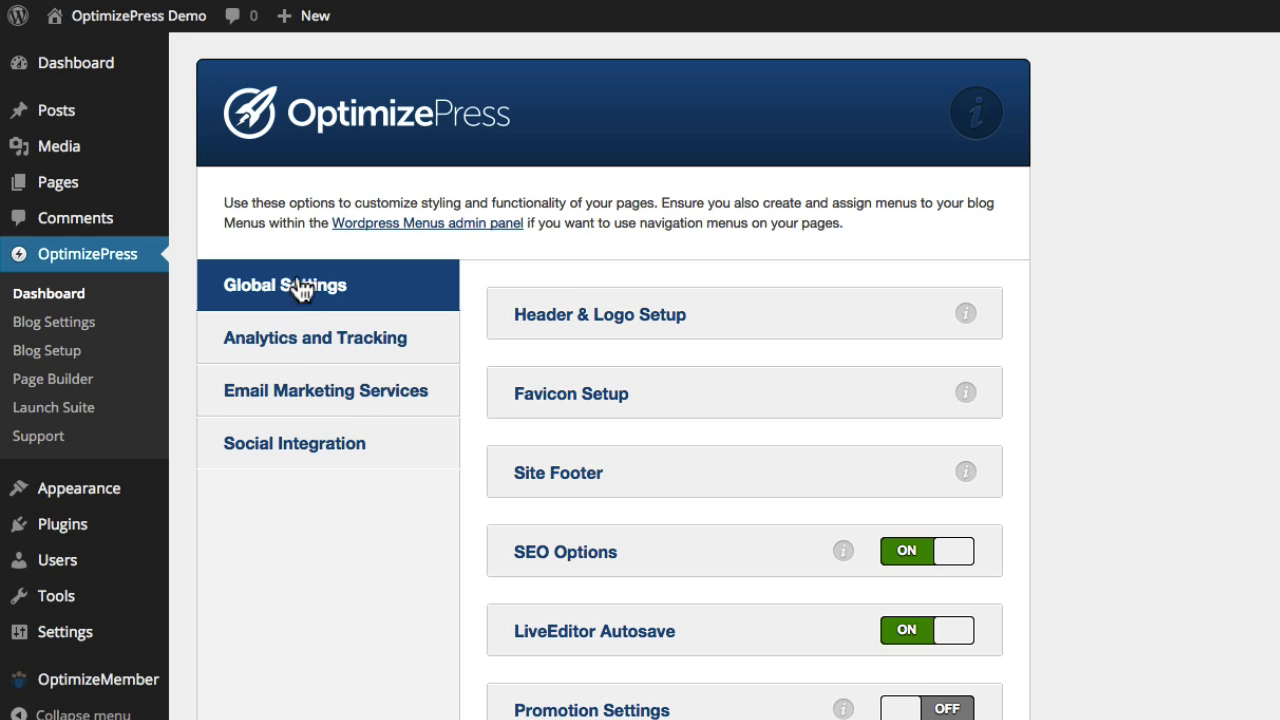
left_click(338, 397)
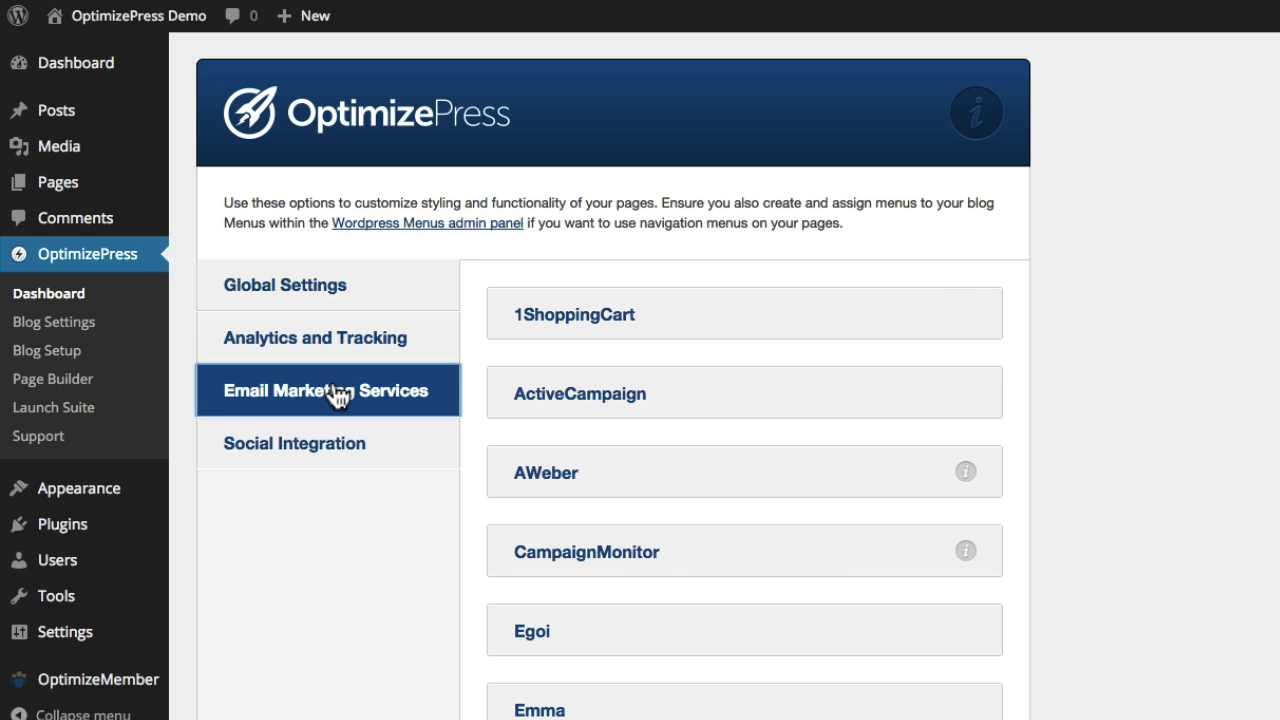
left_click(536, 405)
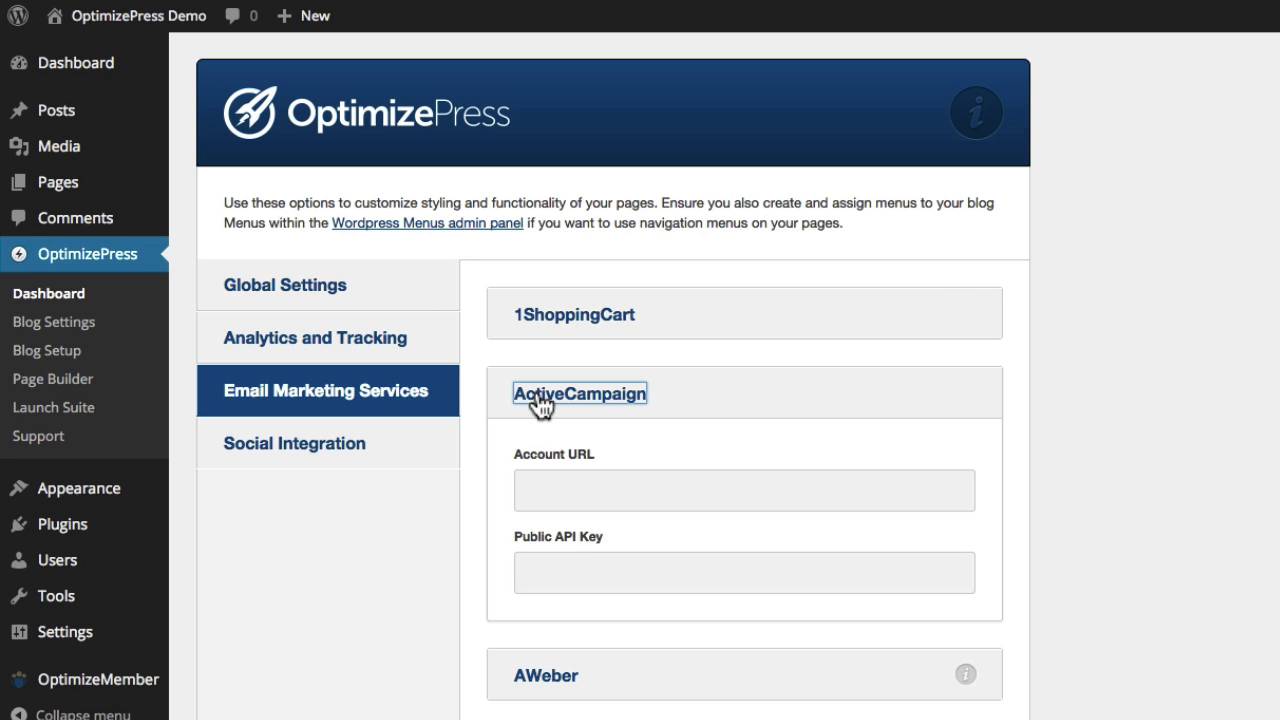
left_click(582, 492)
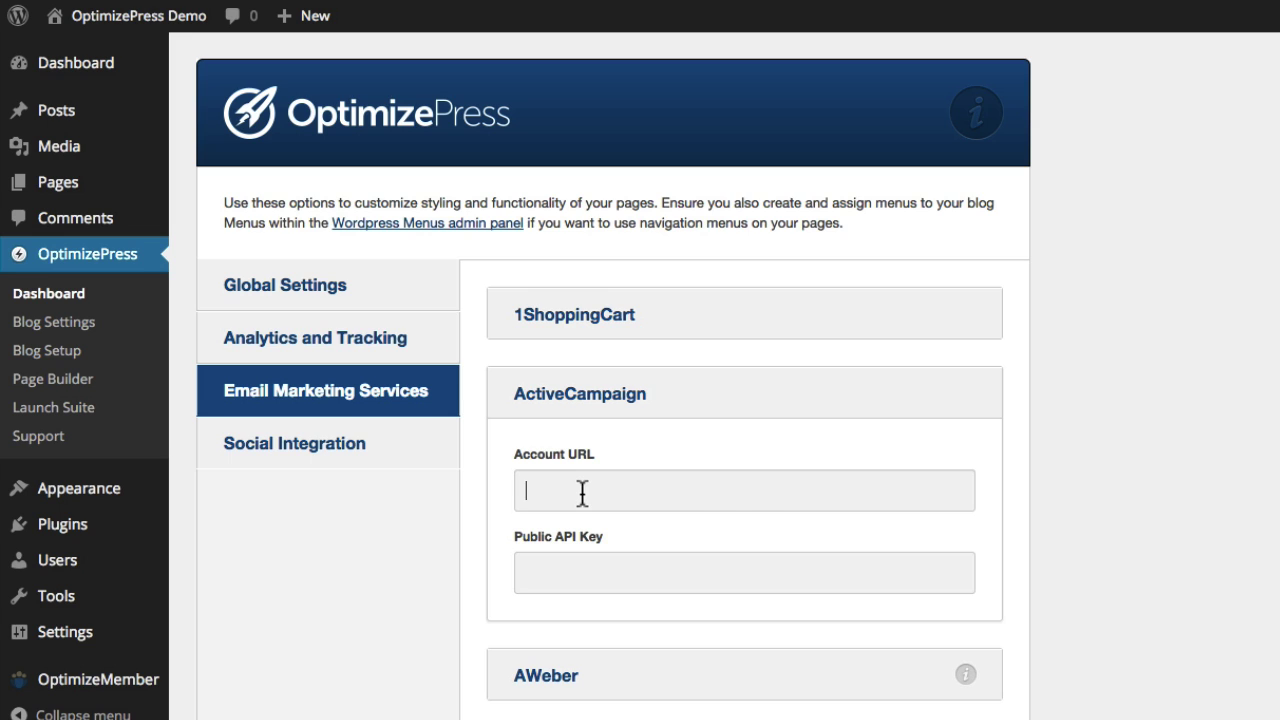
key("super+v")
Step: Copy the API key from ActiveCampaign's API settings and paste it as the public API key in OptimizePress's ActiveCampaign settings
key("ctrl+Tab")
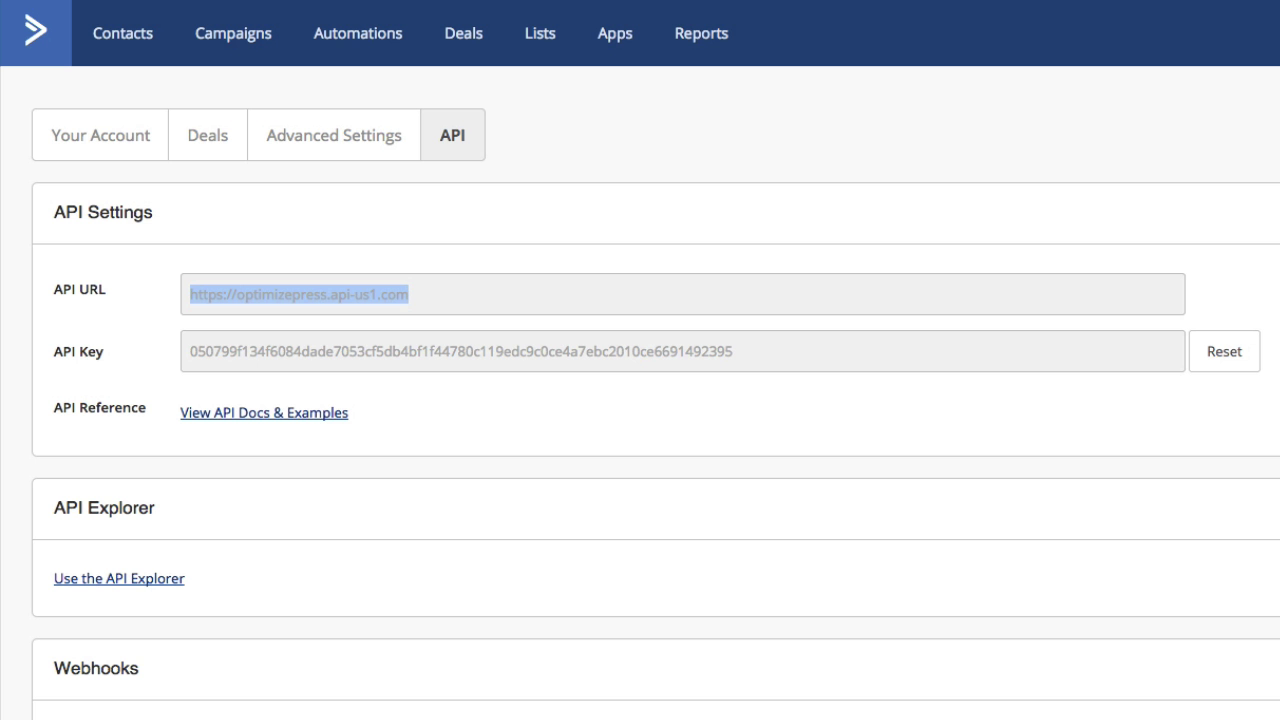
left_click(701, 351)
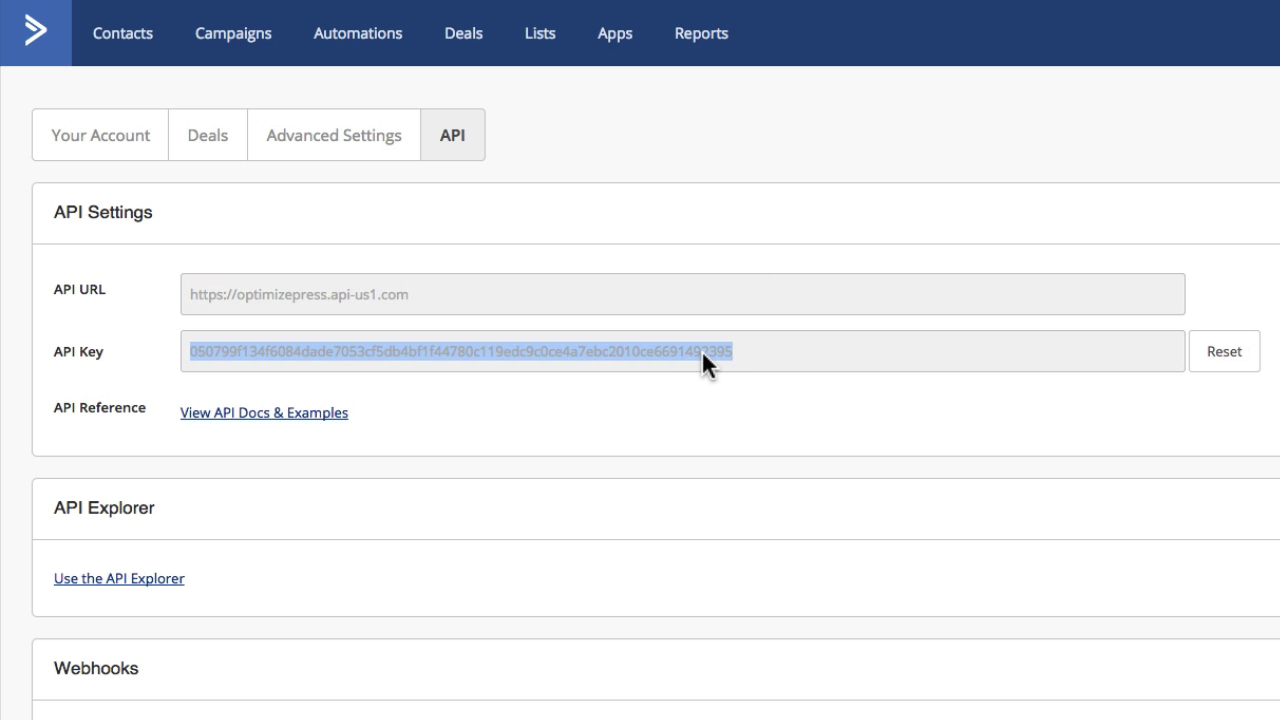
left_click(346, 1)
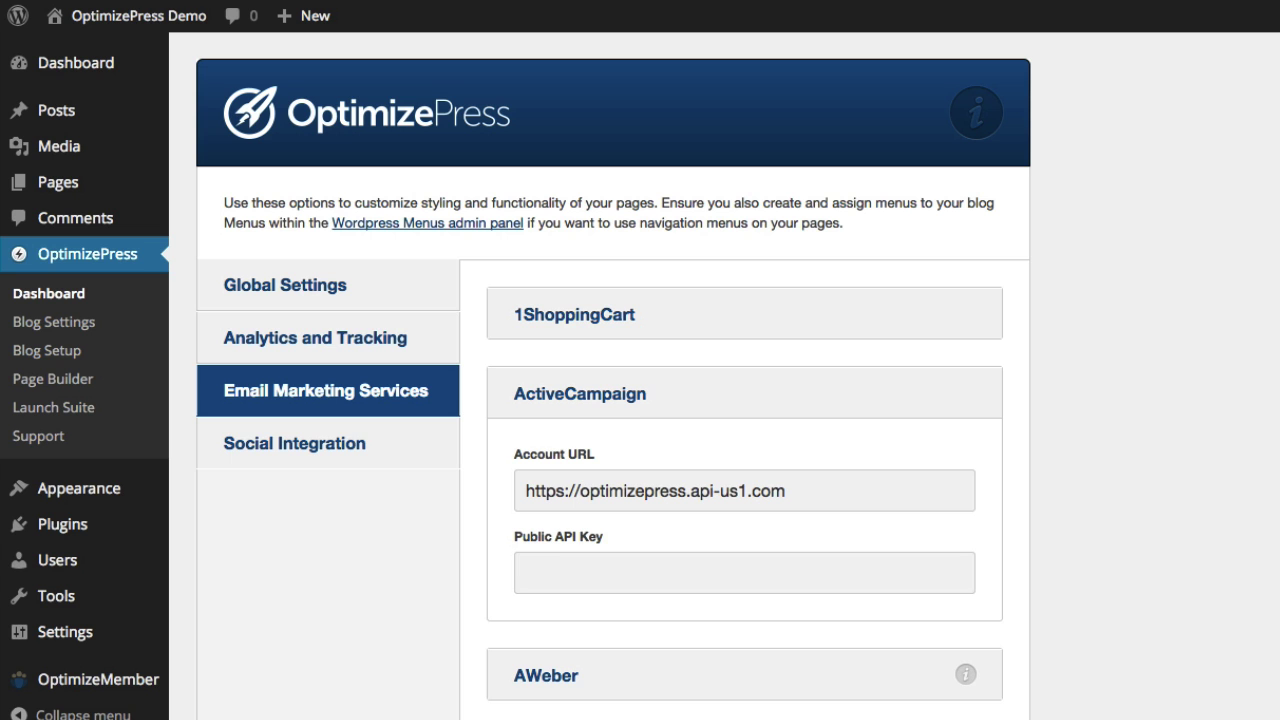
left_click(684, 578)
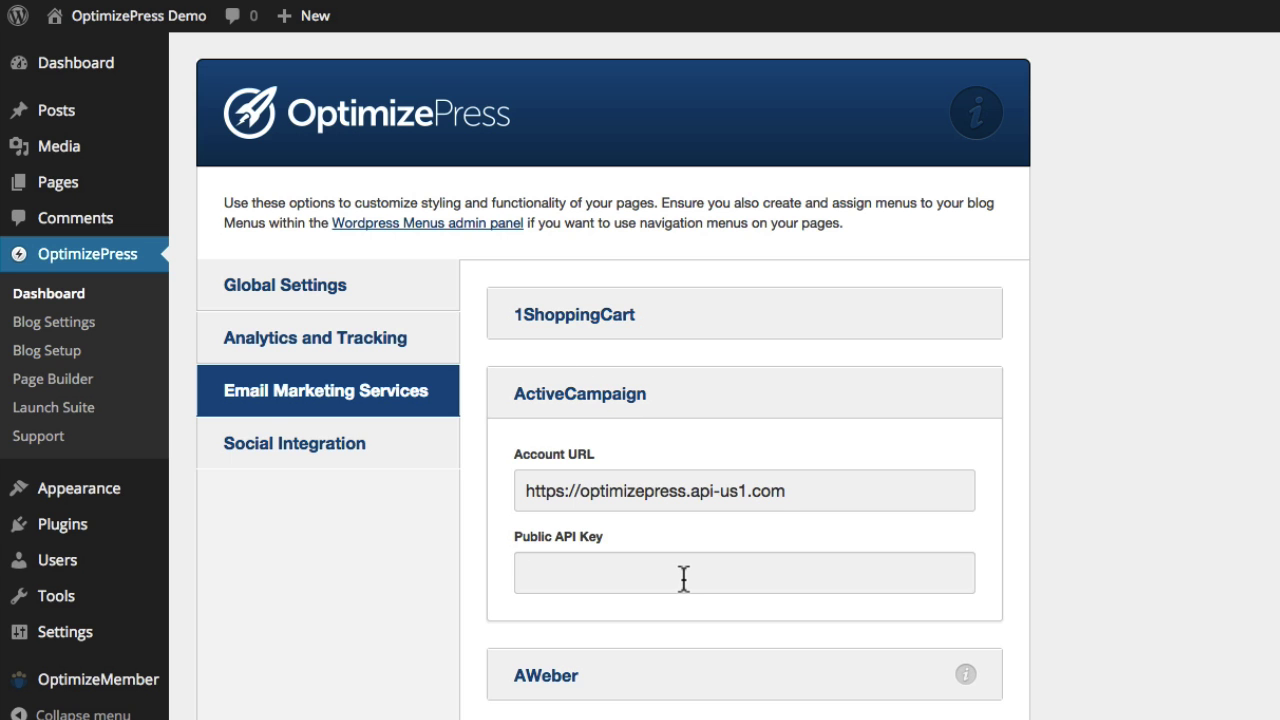
key("super+v")
left_click(1003, 572)
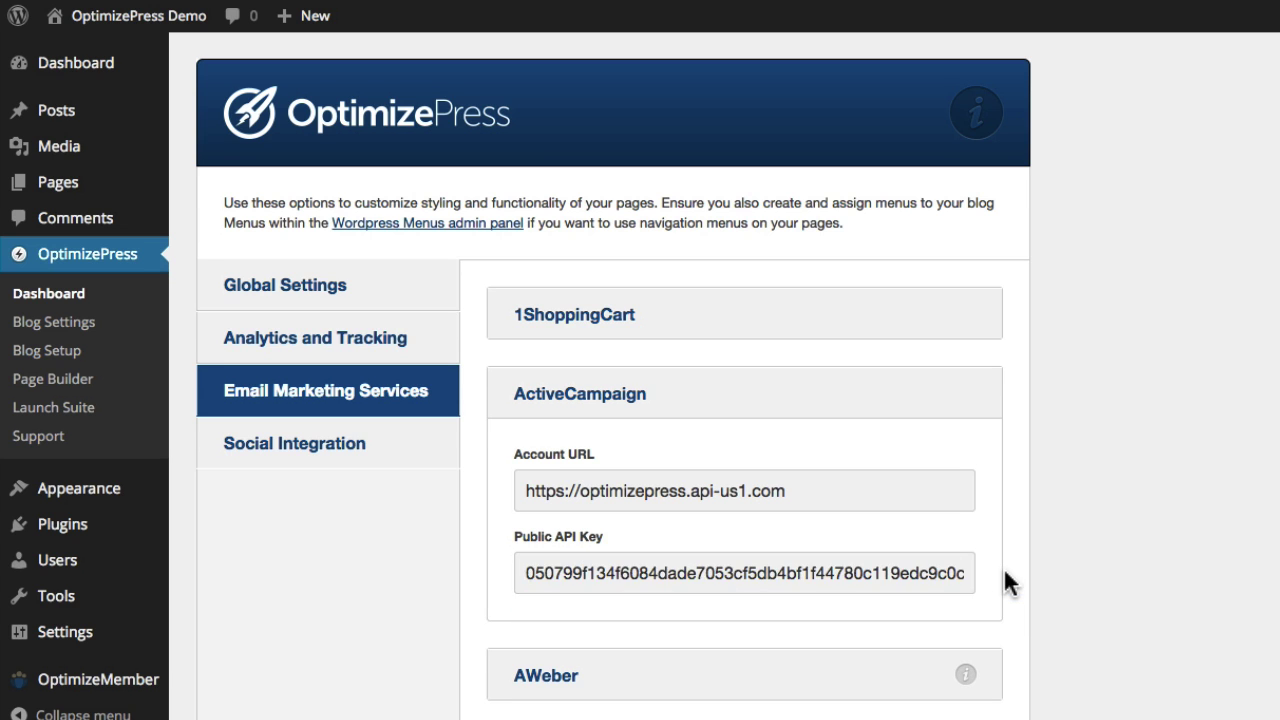
Step: Save the OptimizePress email marketing service settings
scroll(1005, 540, "down", 2)
scroll(1003, 484, "down", 10)
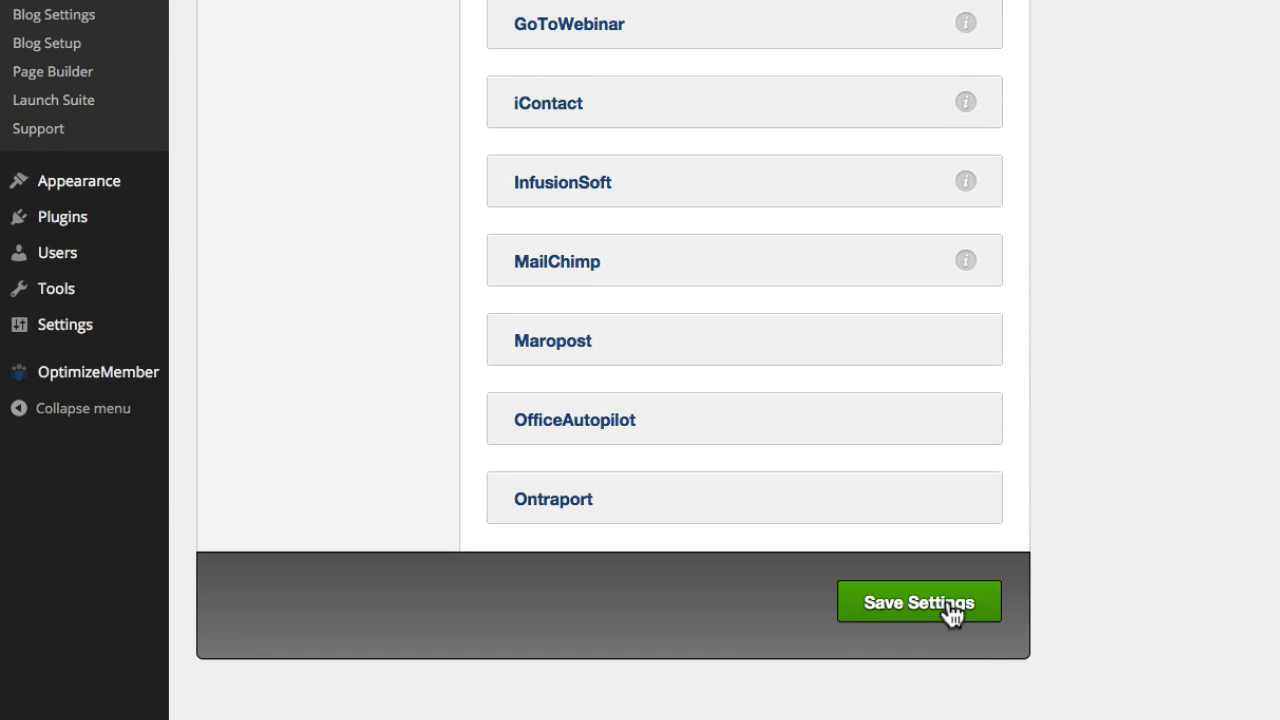
left_click(918, 603)
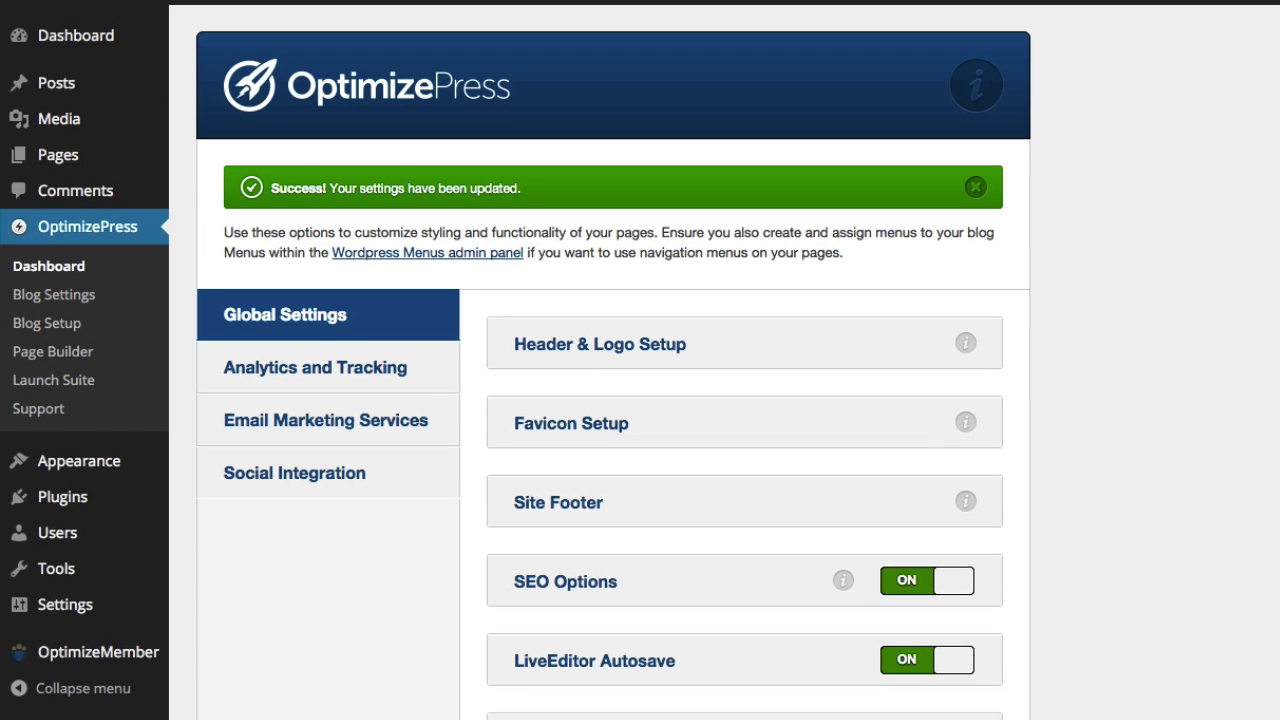
Step: Open the overview of all WordPress pages
mouse_move(120, 162)
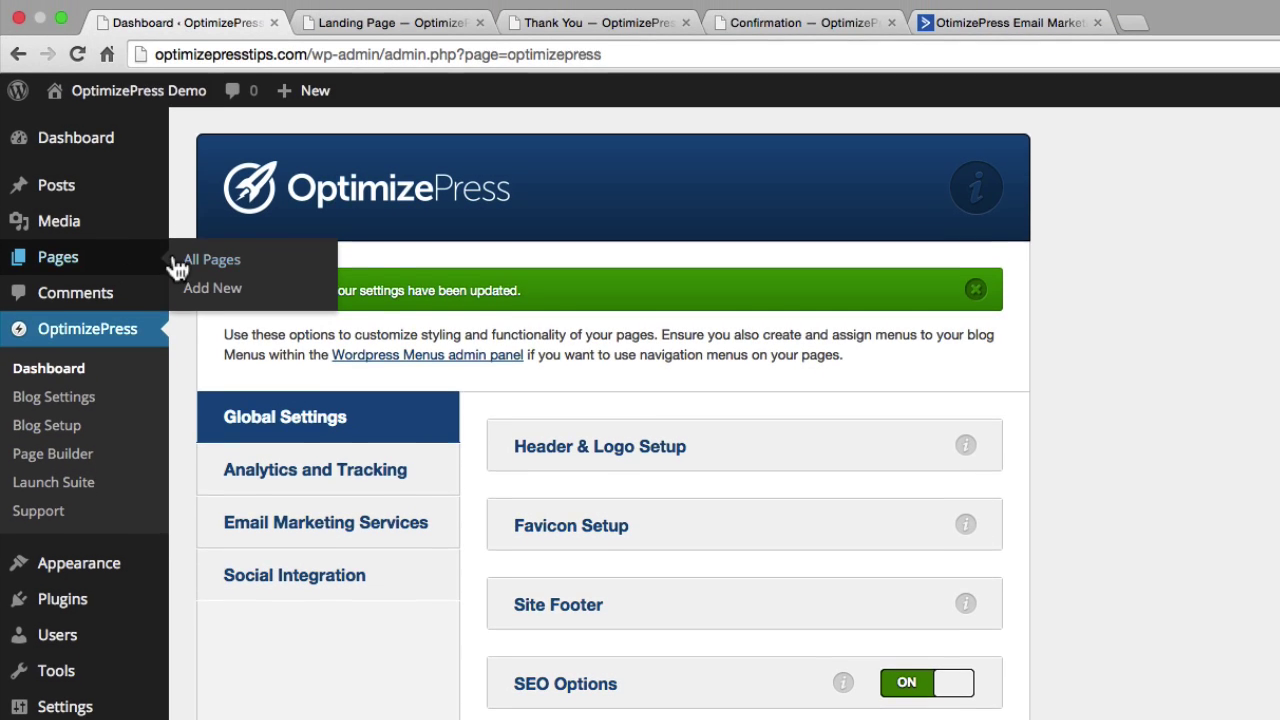
left_click(186, 264)
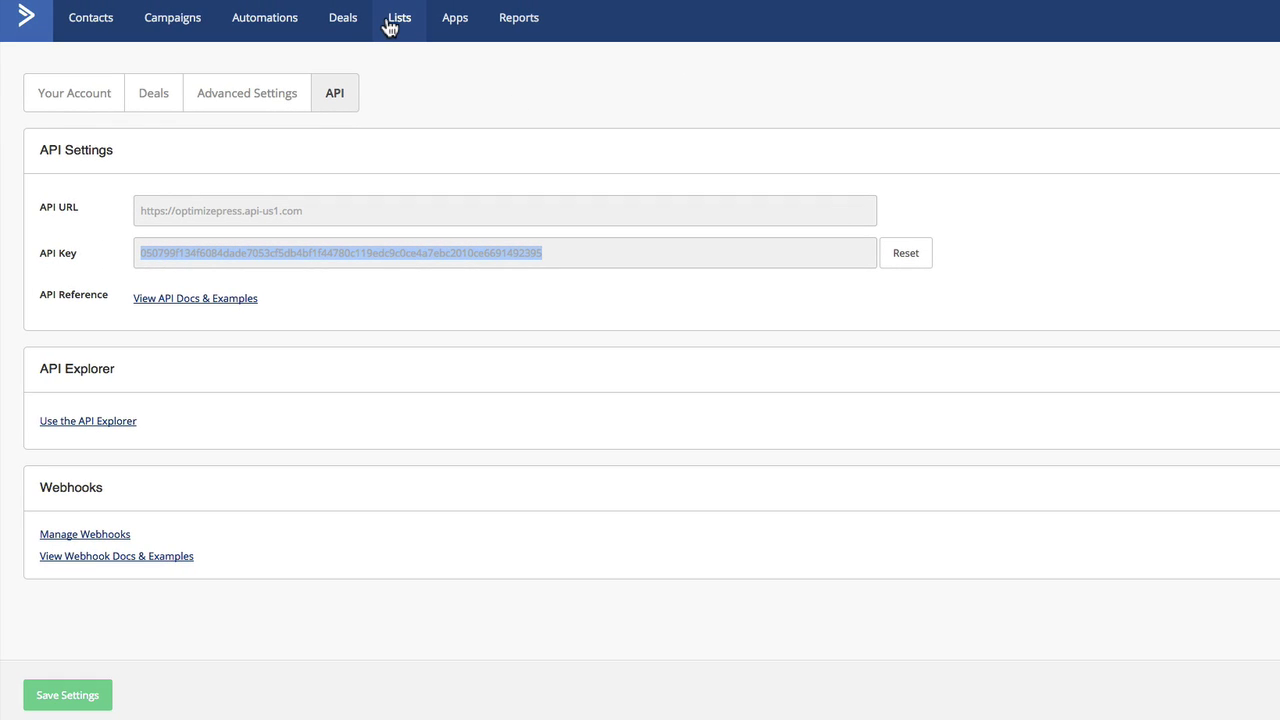
Step: Open the contact lists in ActiveCampaign and start a new list named "Membership Training"
left_click(384, 20)
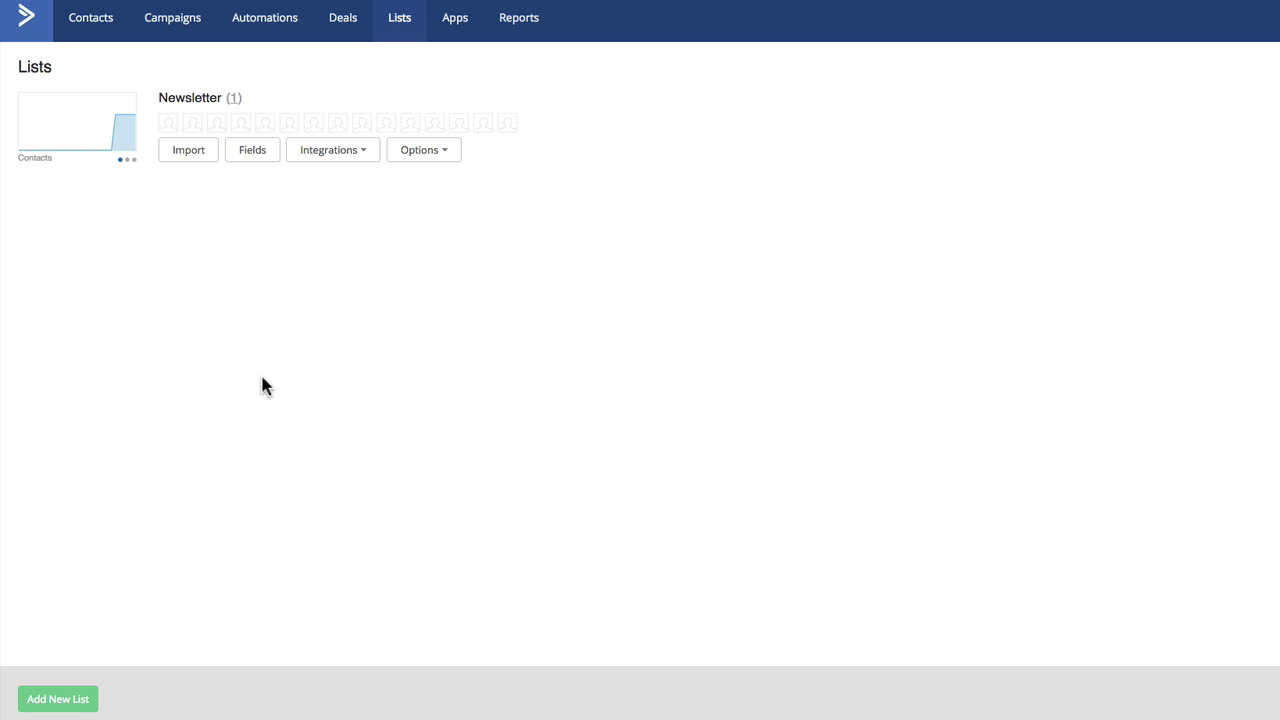
left_click(58, 698)
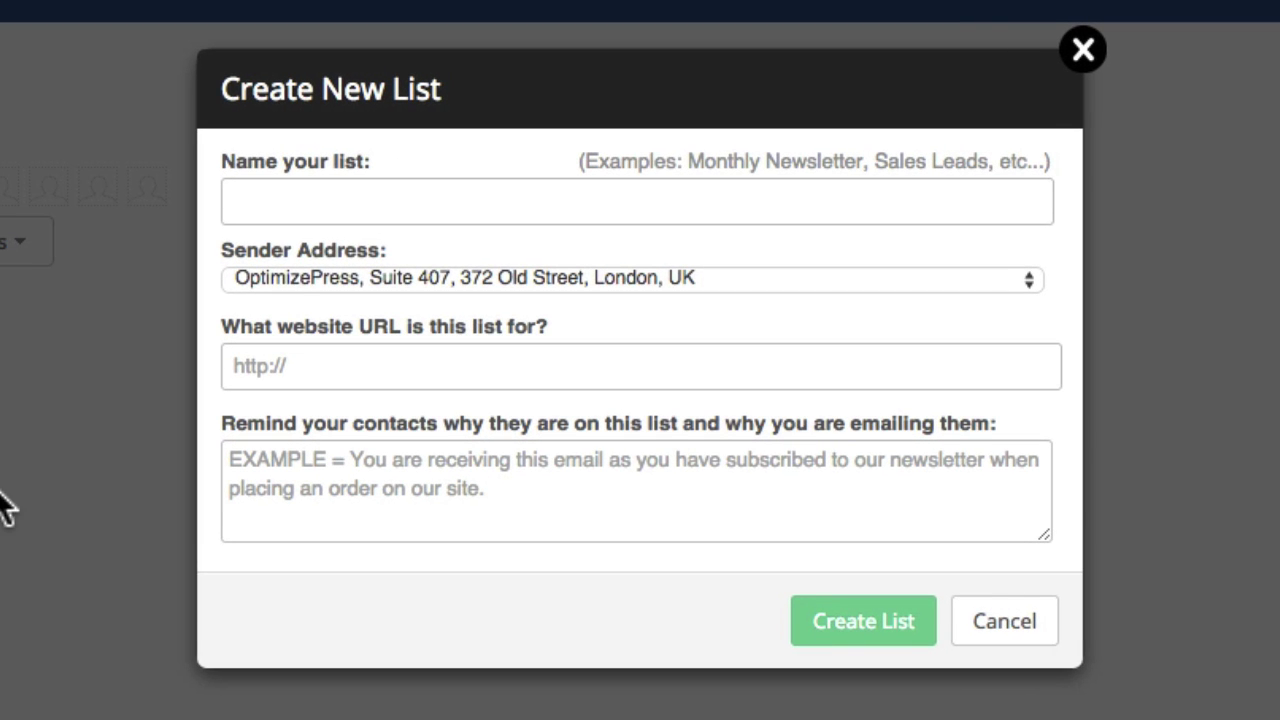
left_click(323, 200)
type("Membership ")
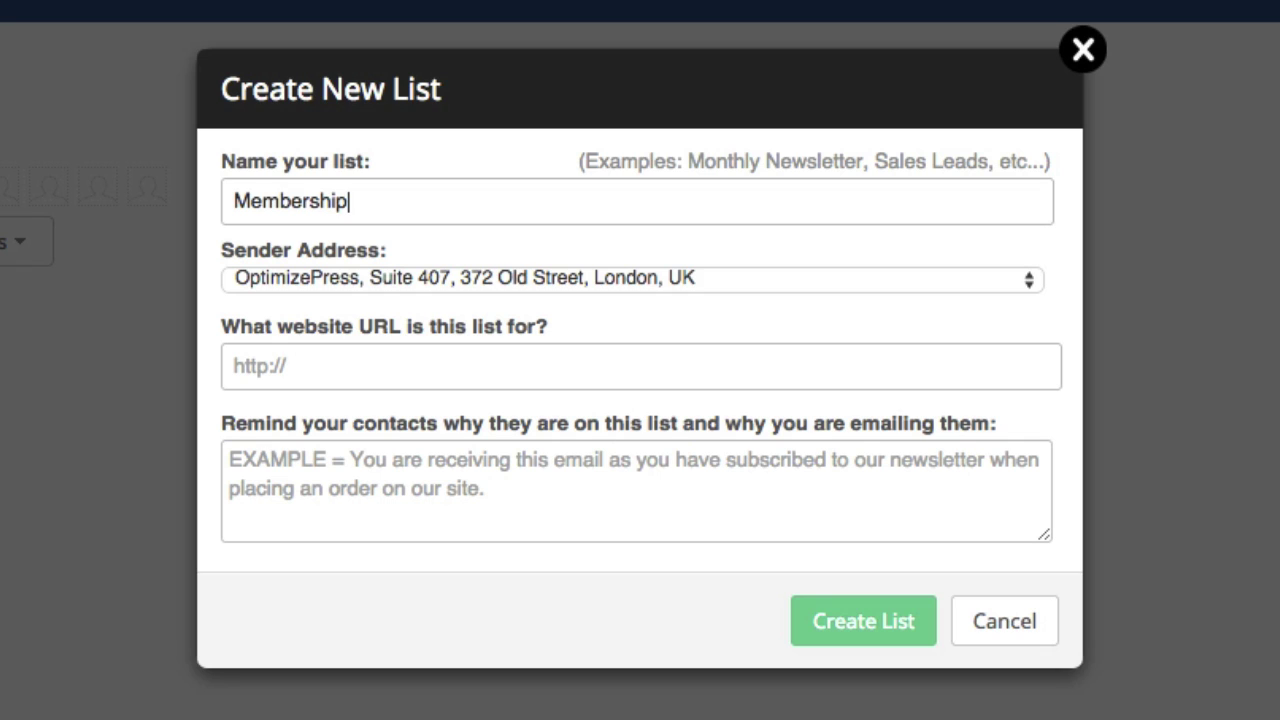
type("Training")
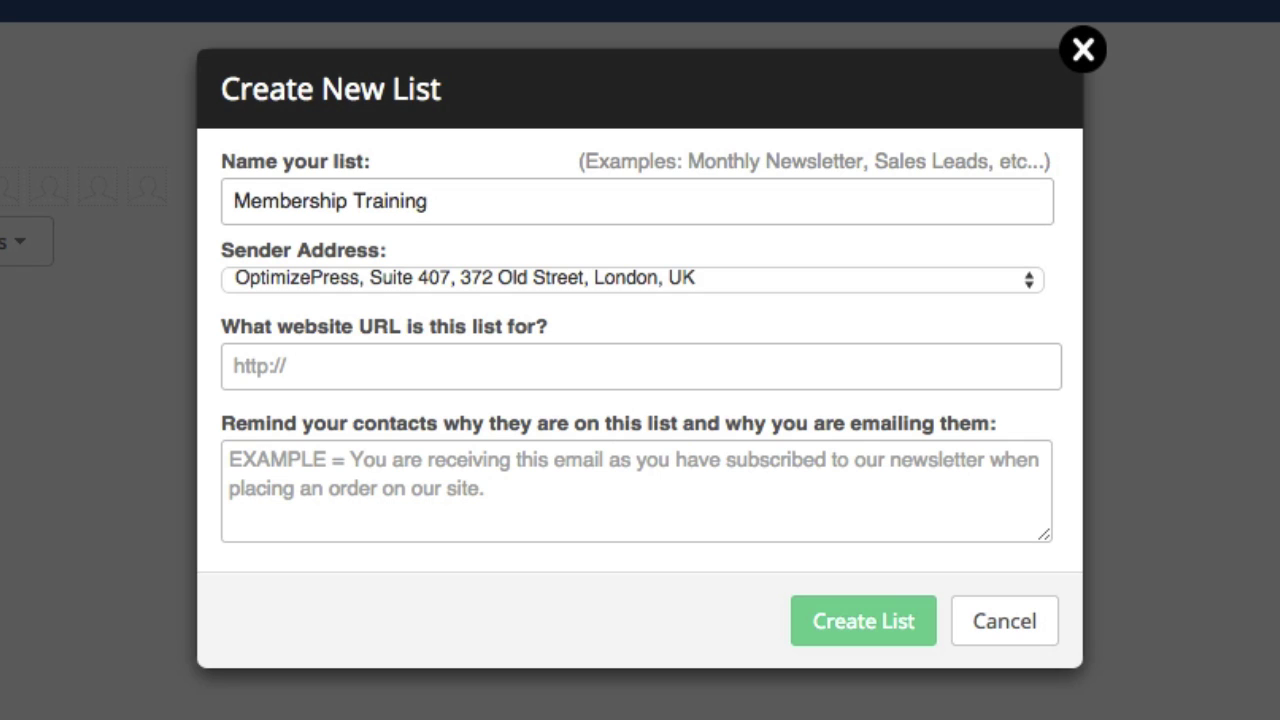
left_click(374, 365)
type("http://www.optimizepress.com")
left_click(417, 494)
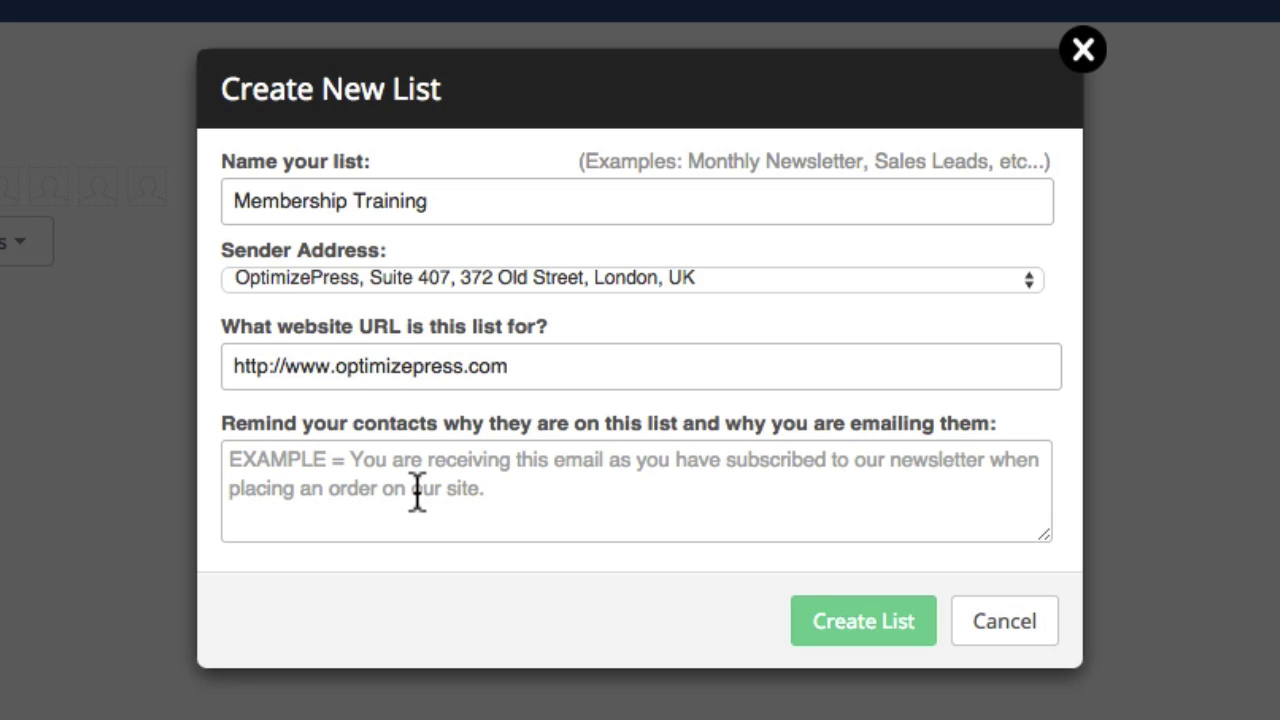
type("You subscribed to our training at www.optimizepress.com")
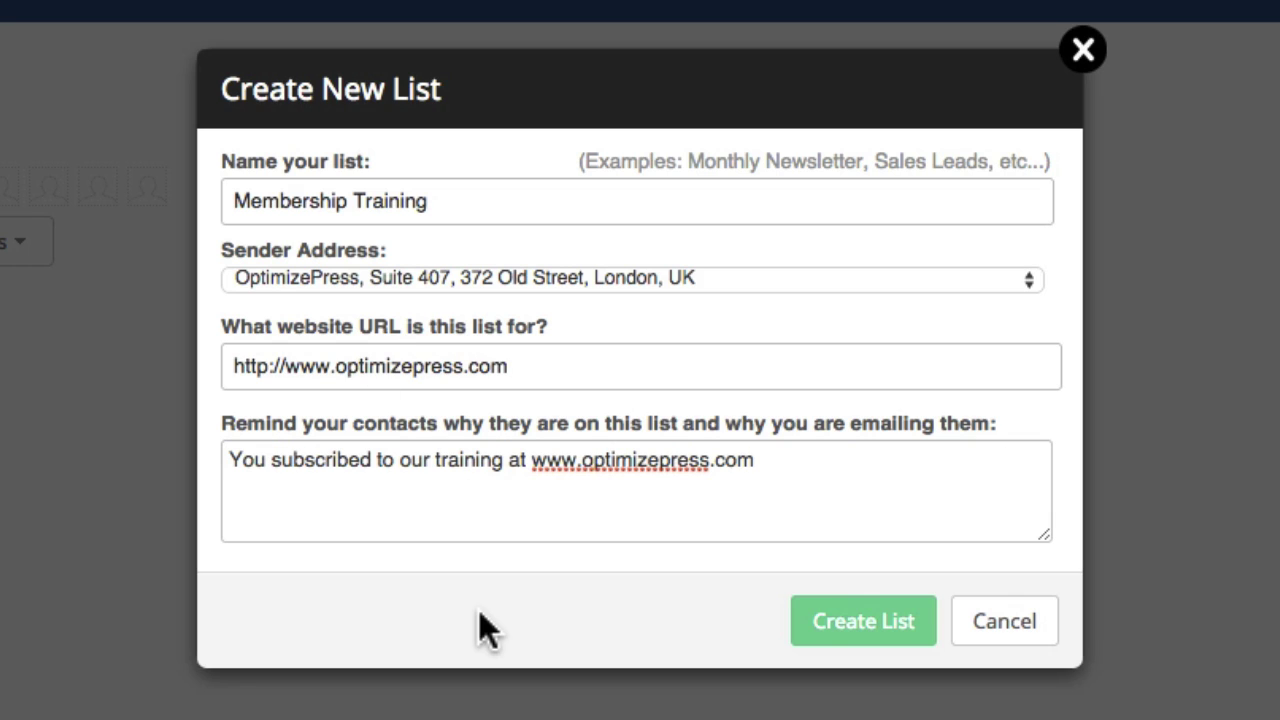
left_click(857, 632)
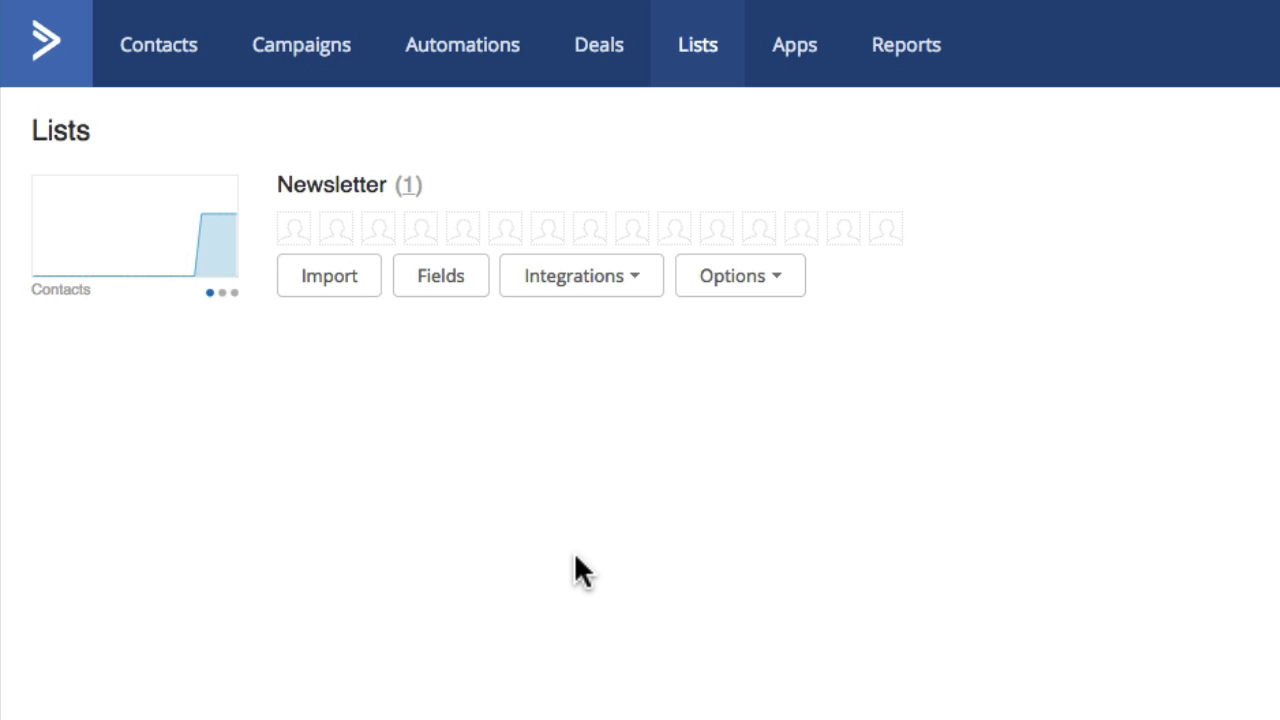
Step: Open the subscription forms from the Newsletter list's integrations
left_click(603, 278)
left_click(566, 322)
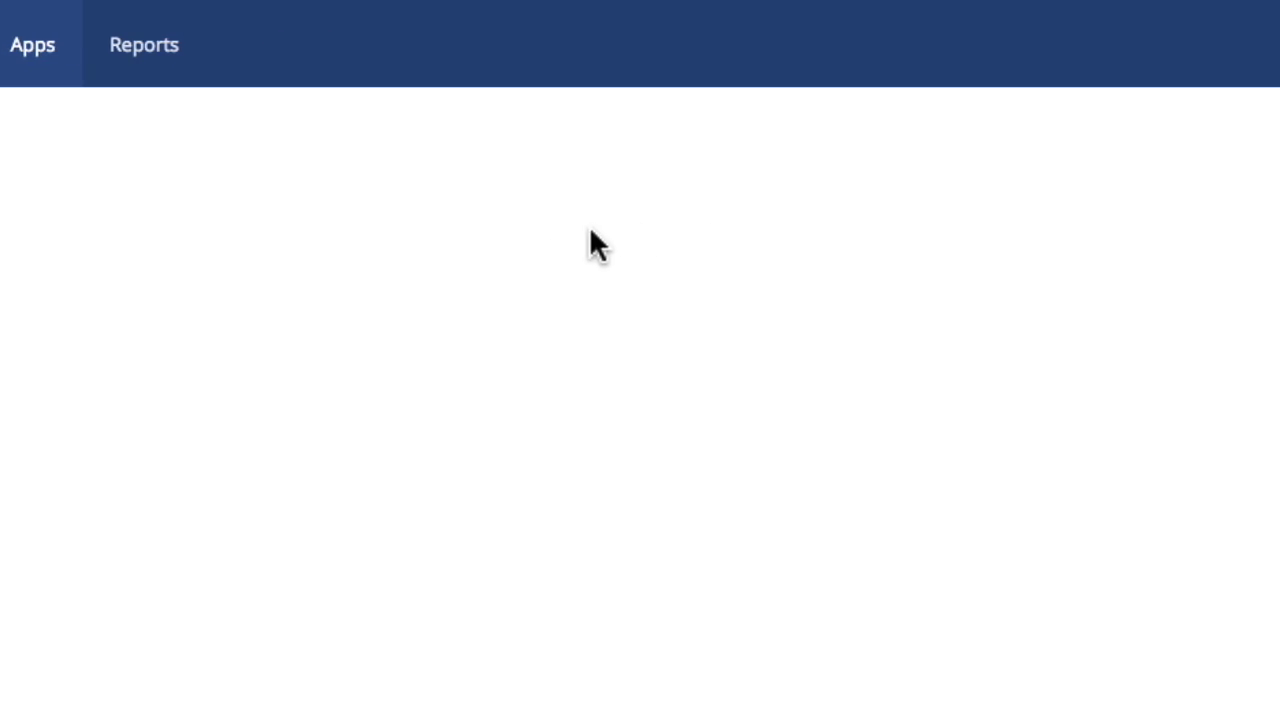
left_click(1123, 163)
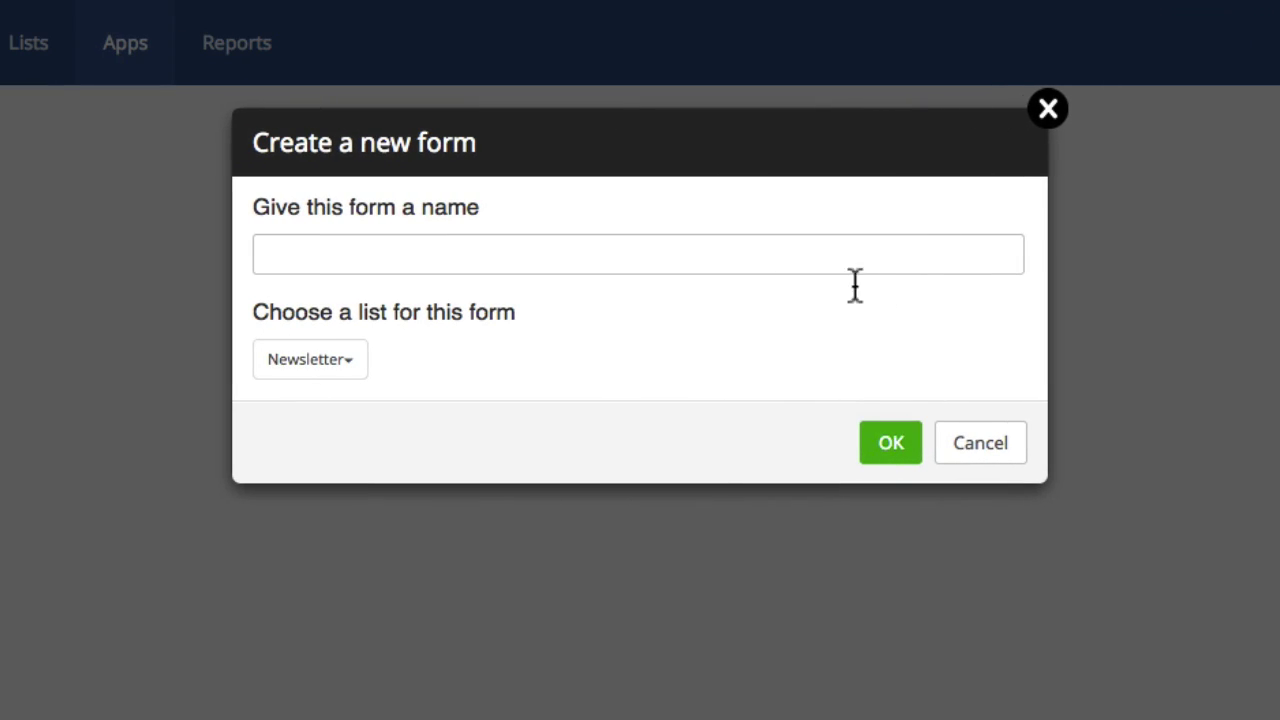
left_click(352, 360)
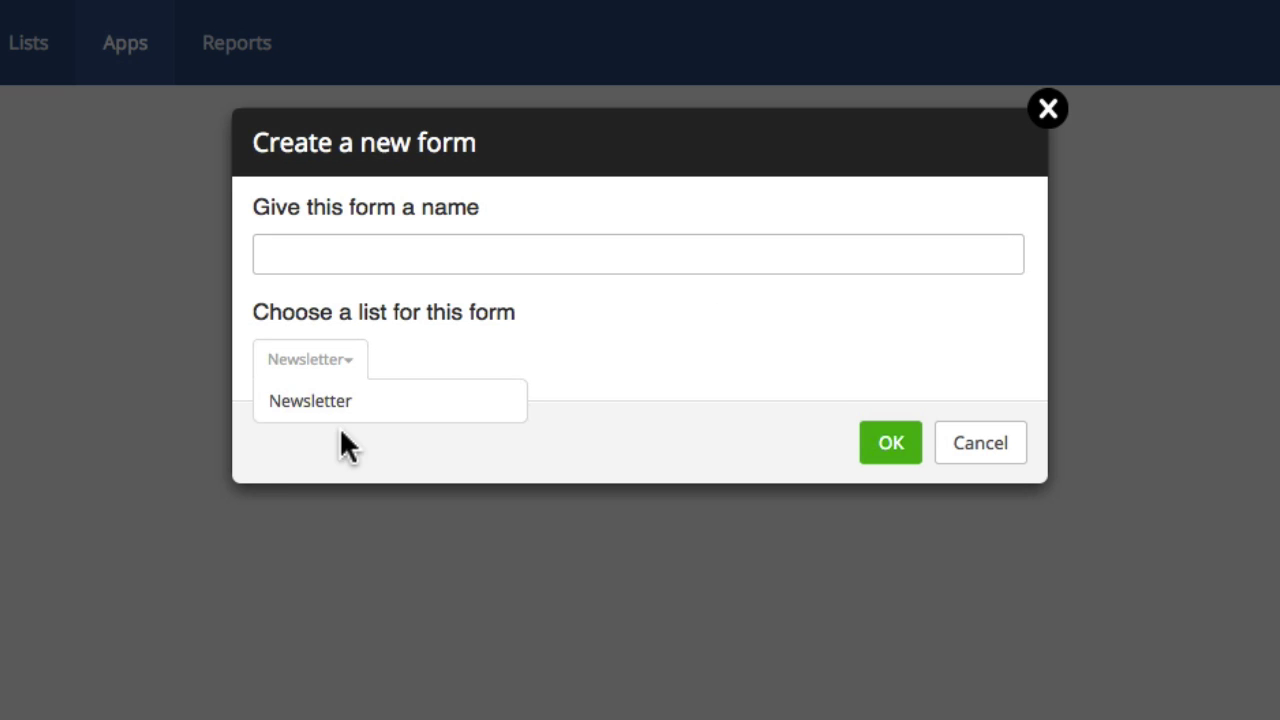
left_click(596, 333)
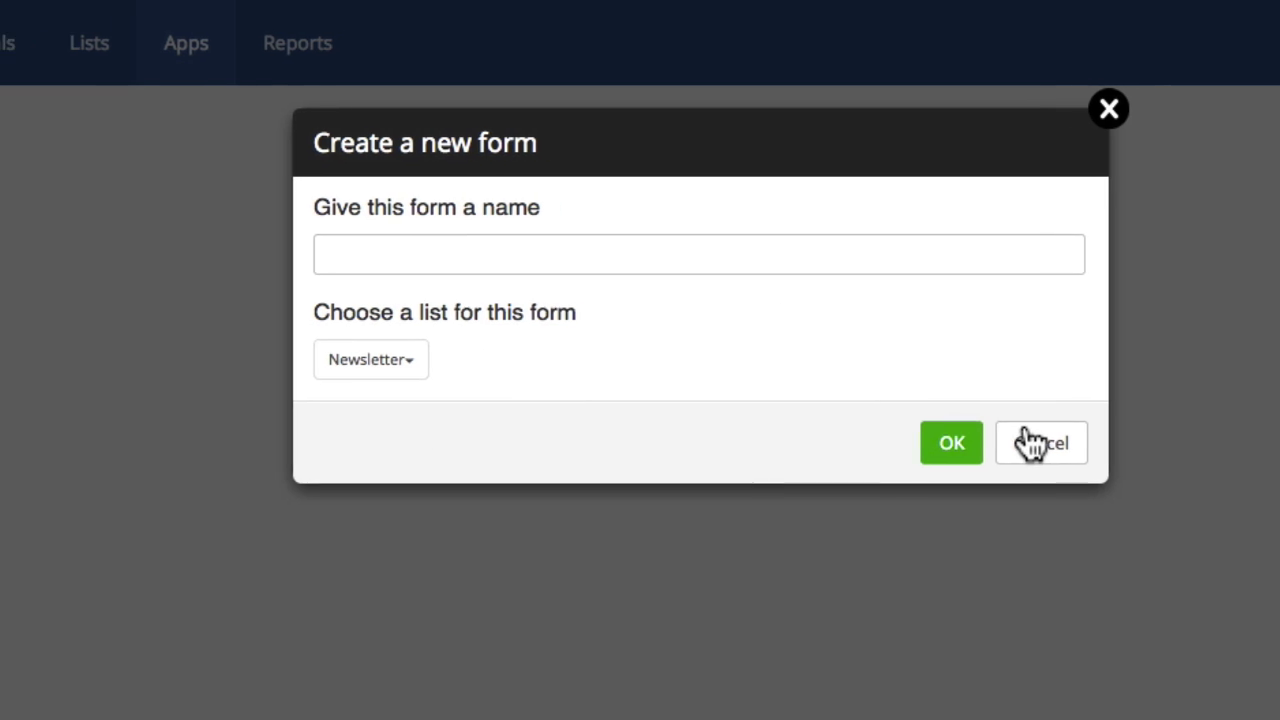
left_click(1031, 443)
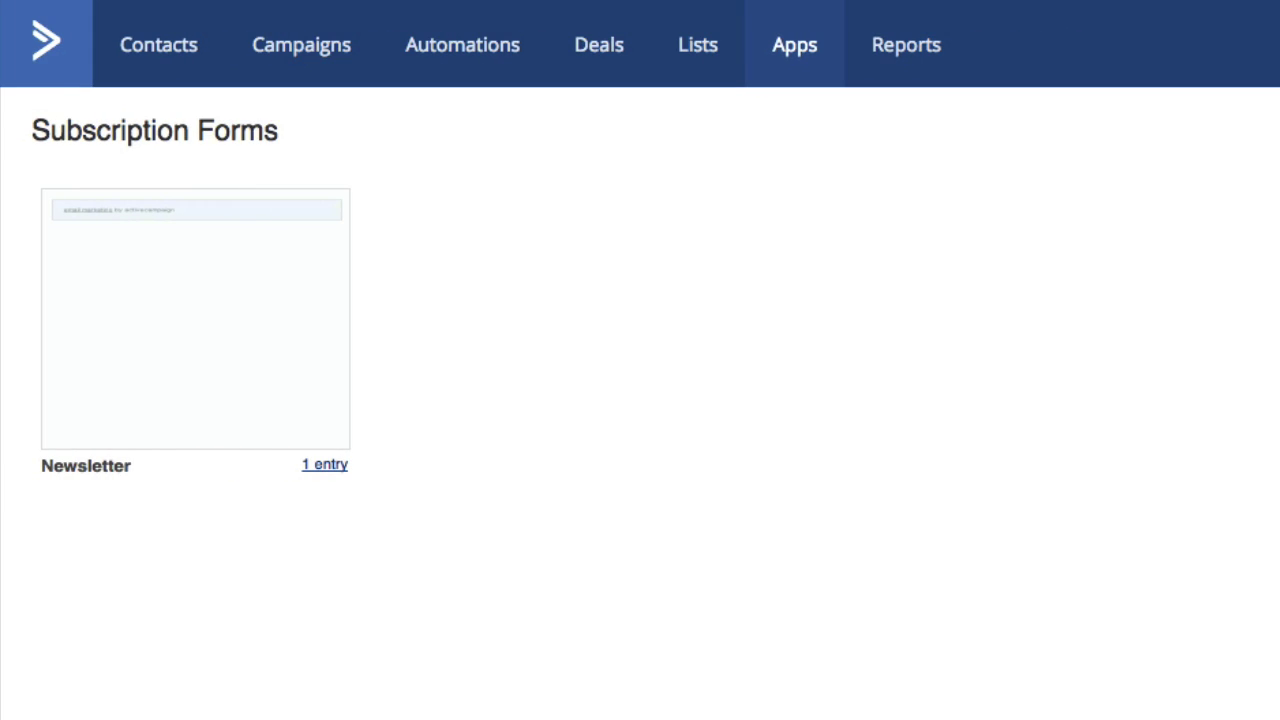
Step: Open the existing Newsletter subscription form for editing
mouse_move(177, 280)
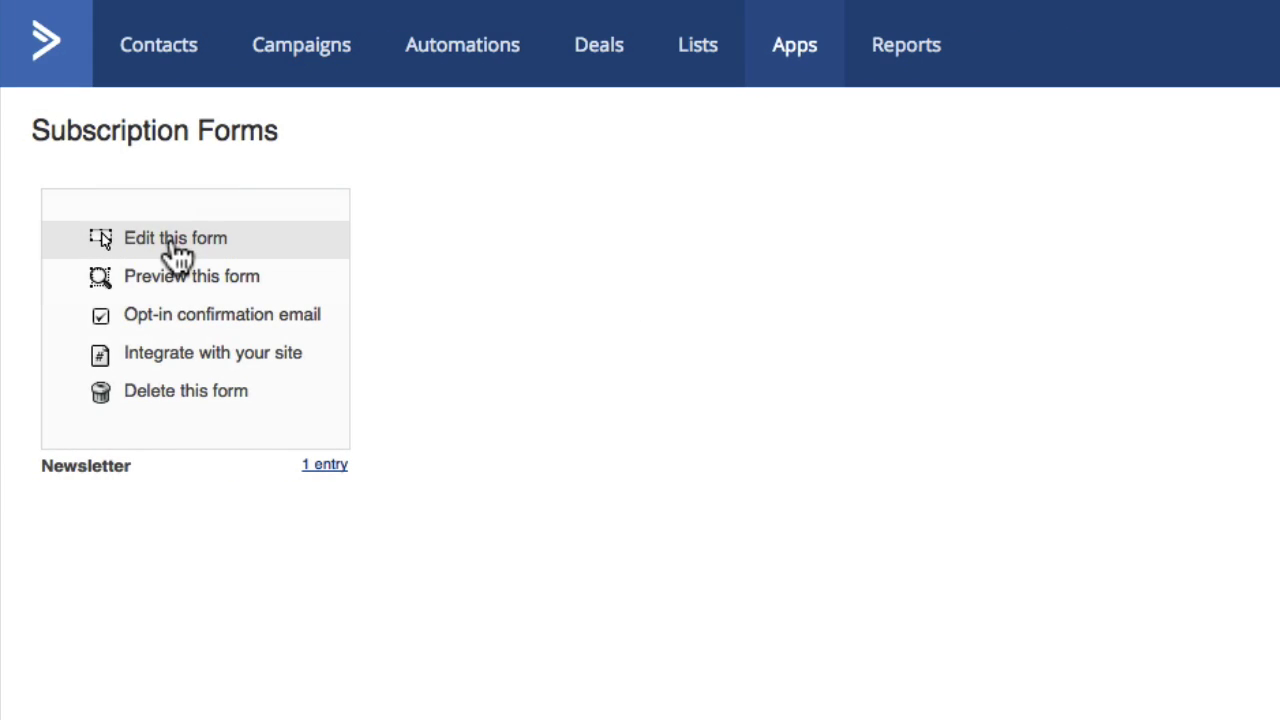
left_click(175, 240)
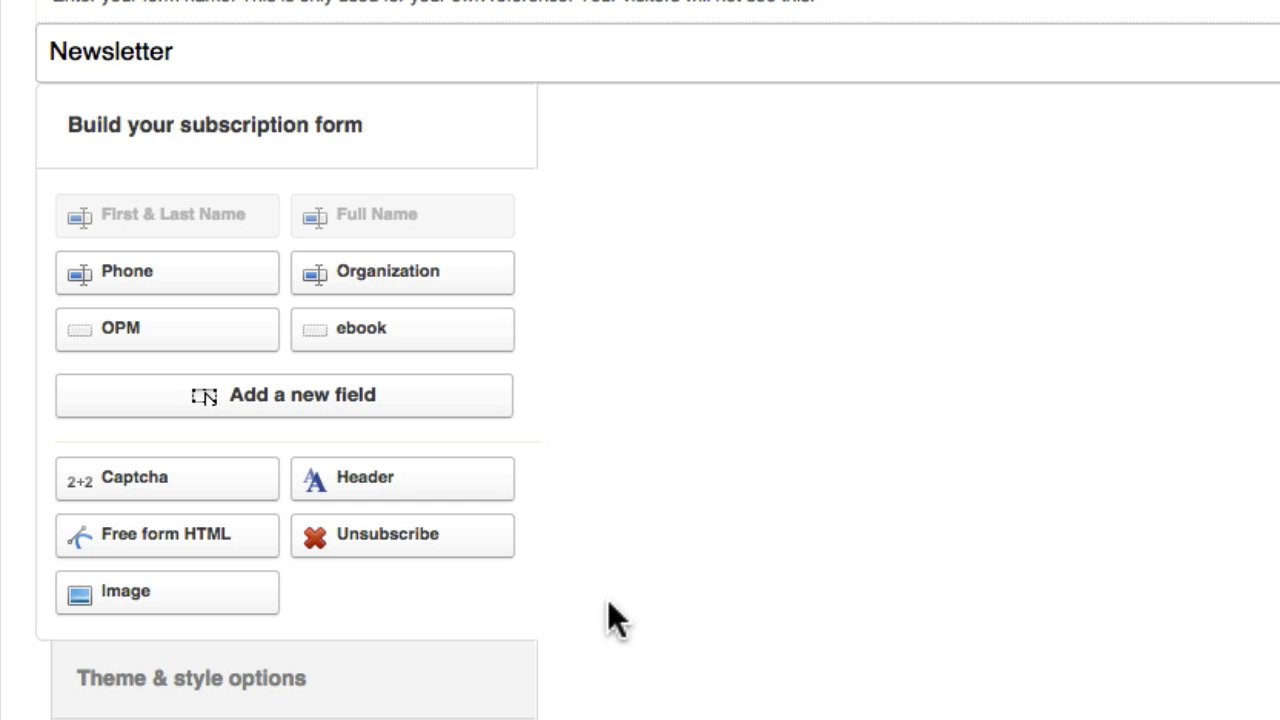
Step: Try the Newsletter form's other themes, including the green-button and orange-button ones, and reapply the light blue theme
left_click(320, 697)
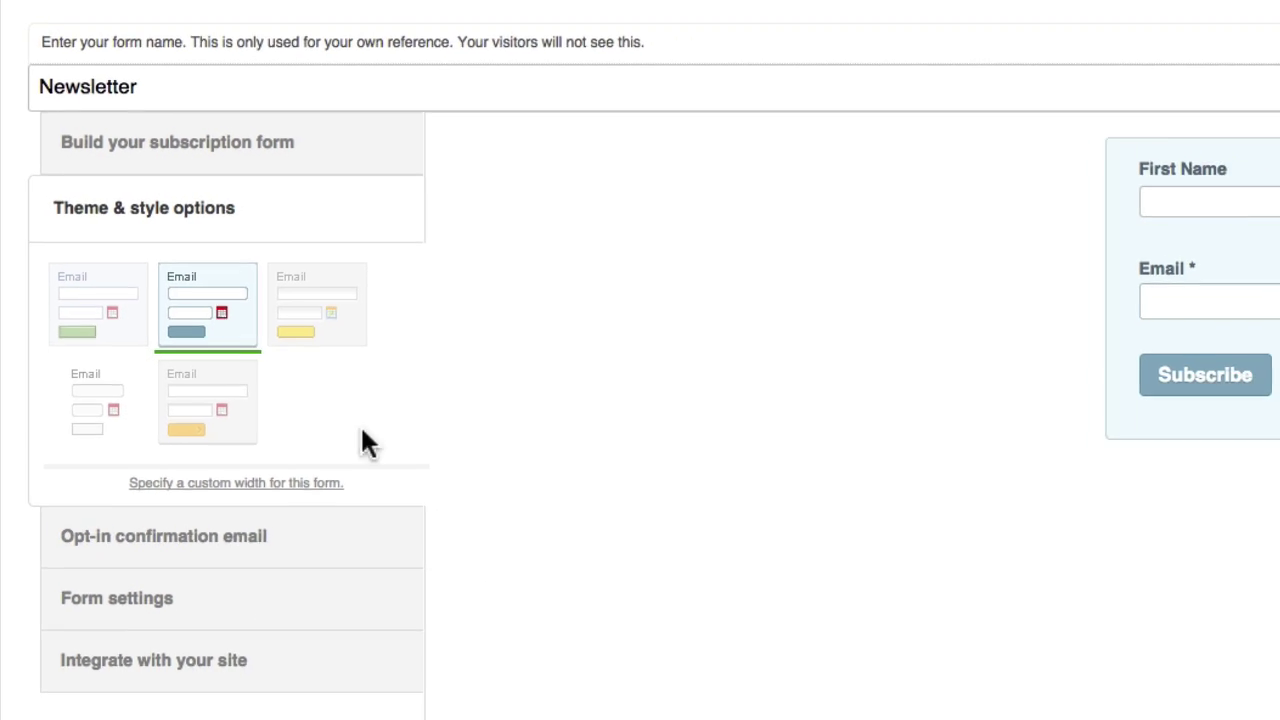
left_click(280, 310)
left_click(88, 308)
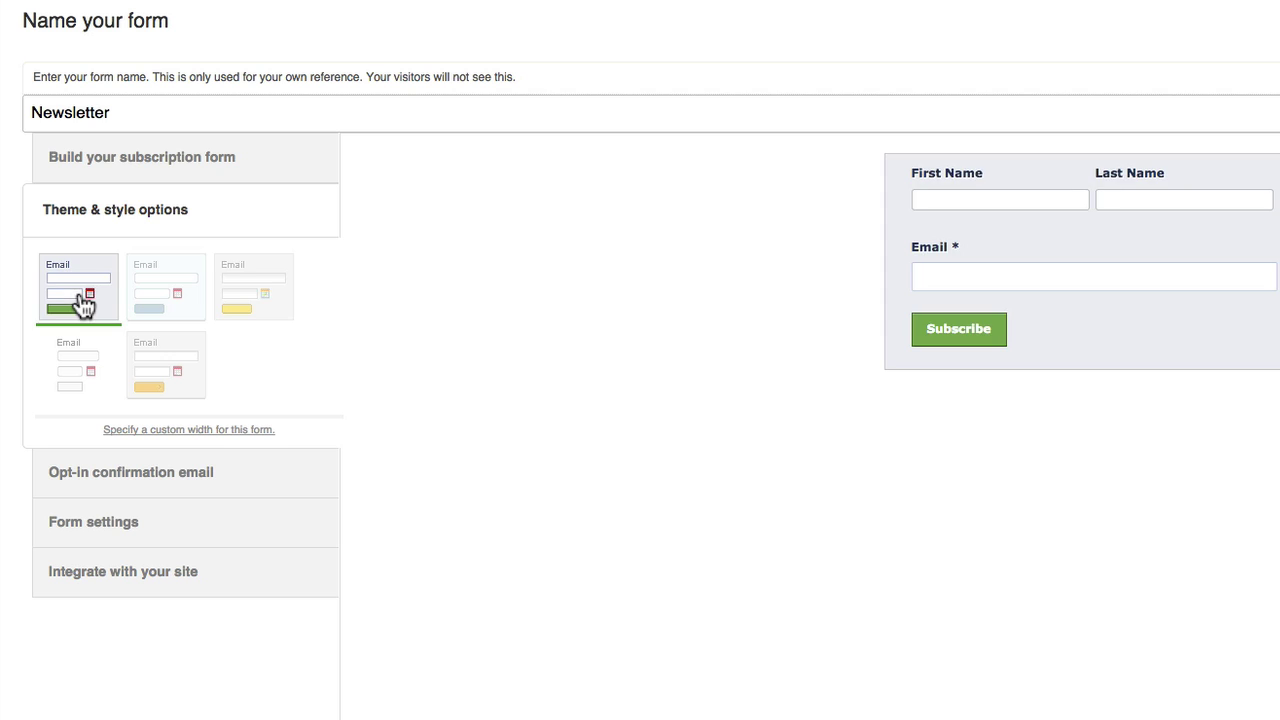
left_click(78, 368)
left_click(138, 375)
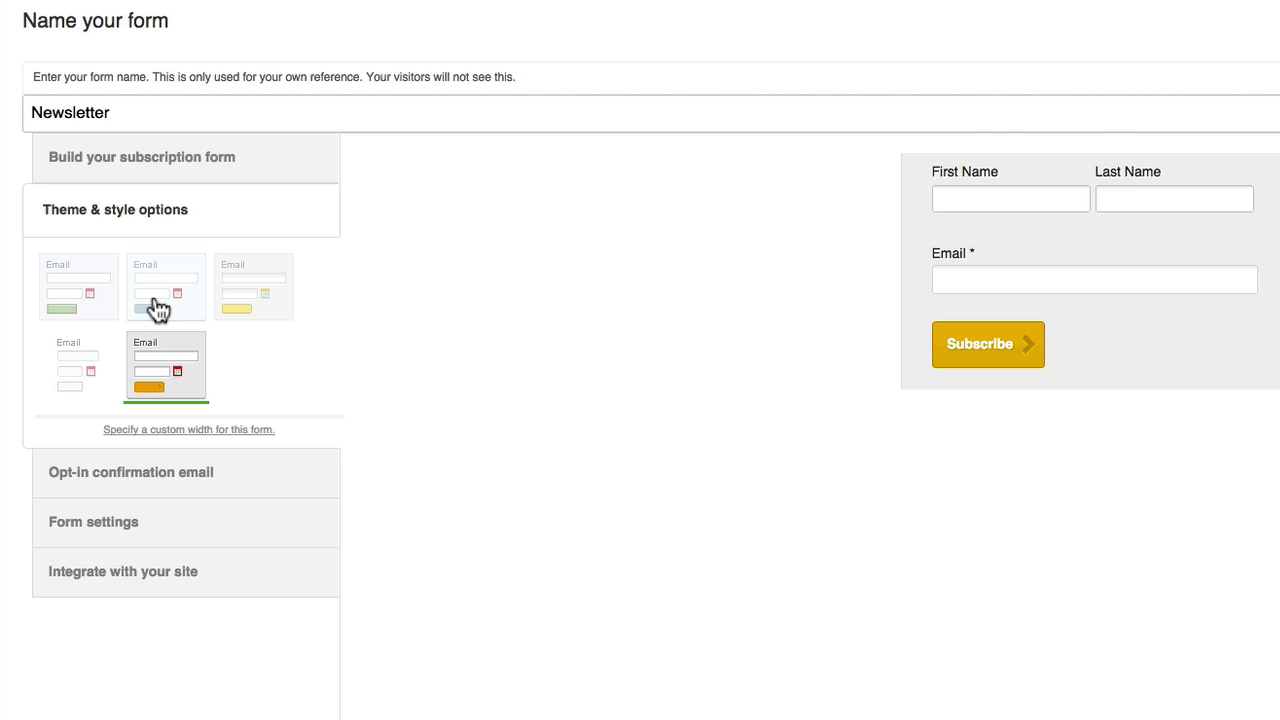
left_click(157, 308)
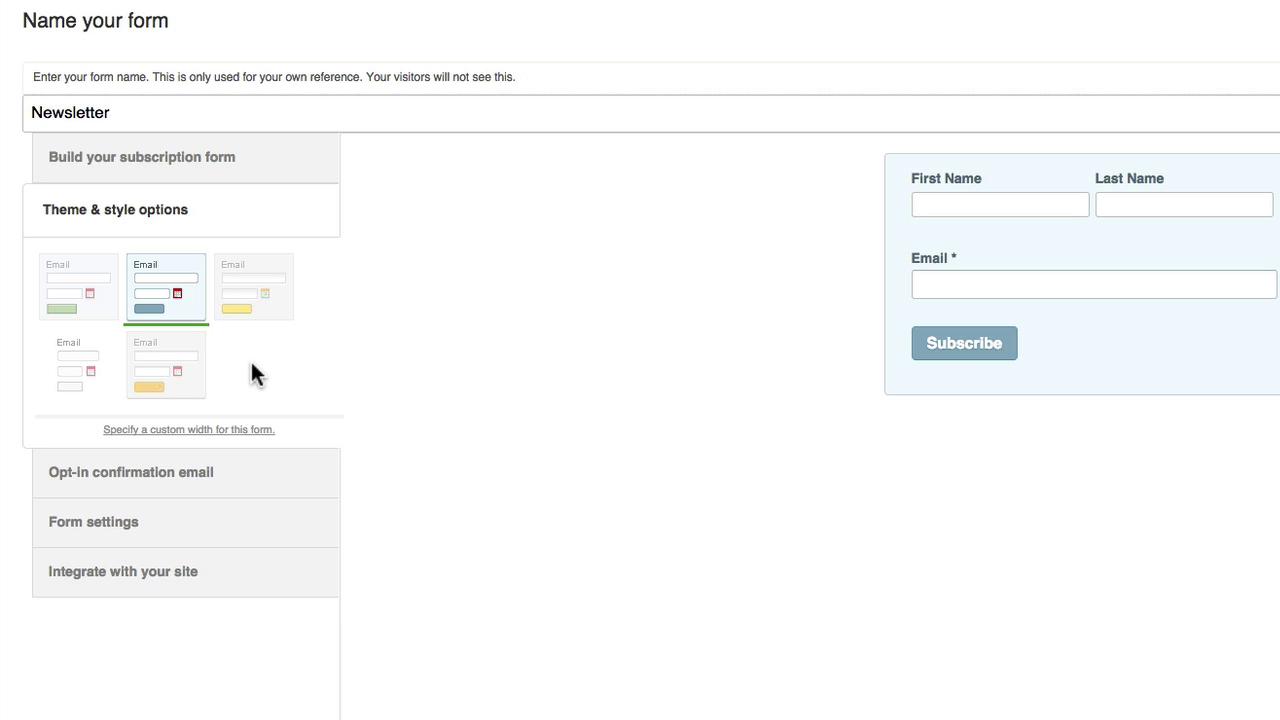
Step: Review the Newsletter form's opt-in confirmation email and form settings, and open its subscription confirmation page
left_click(180, 488)
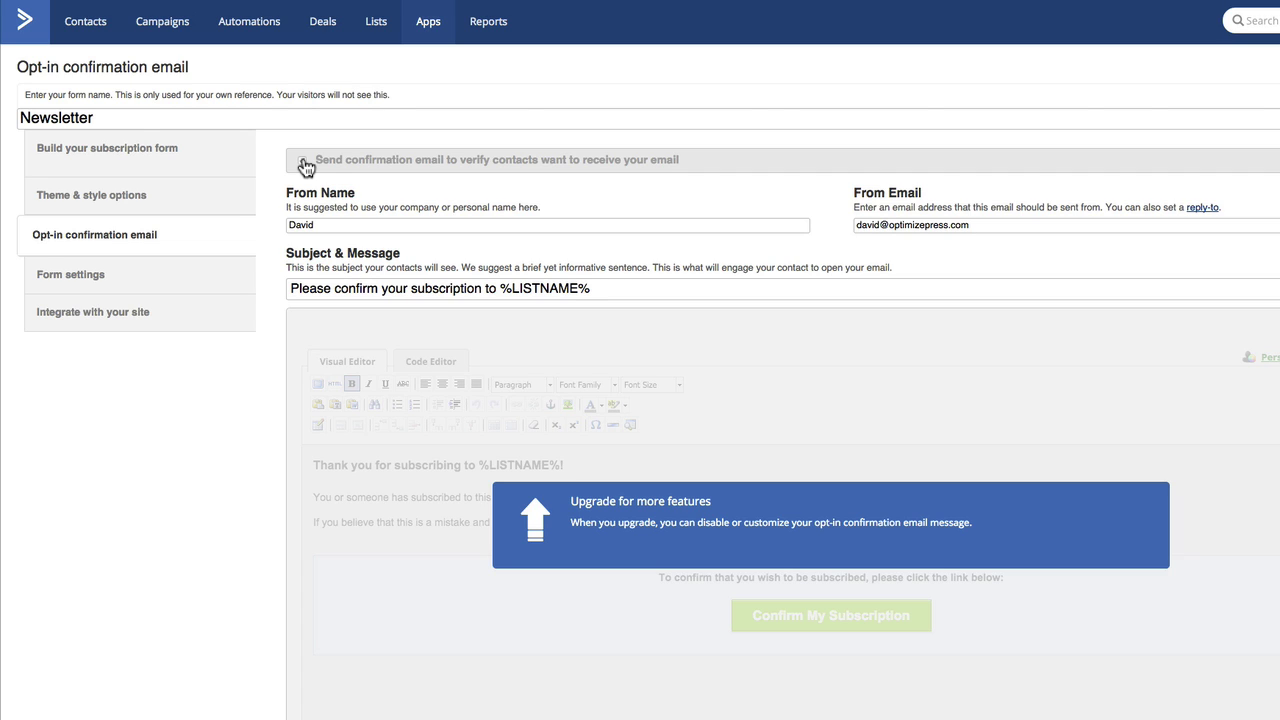
left_click(100, 287)
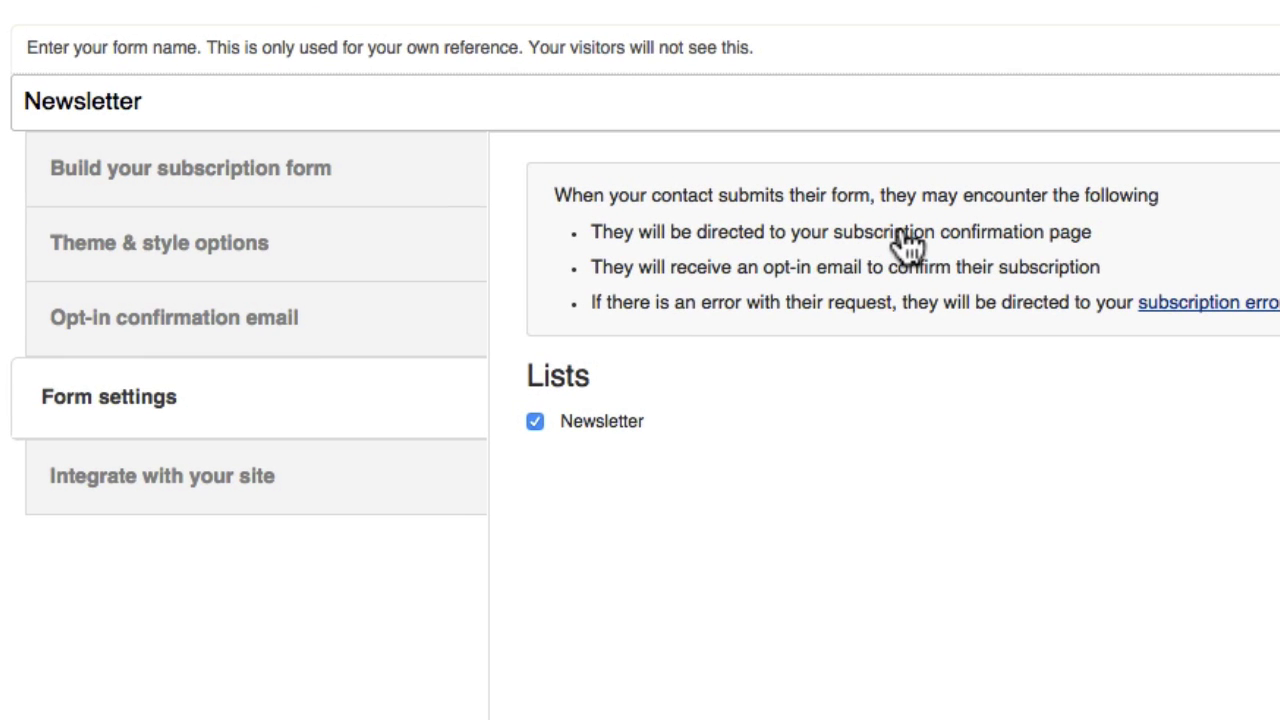
left_click(965, 238)
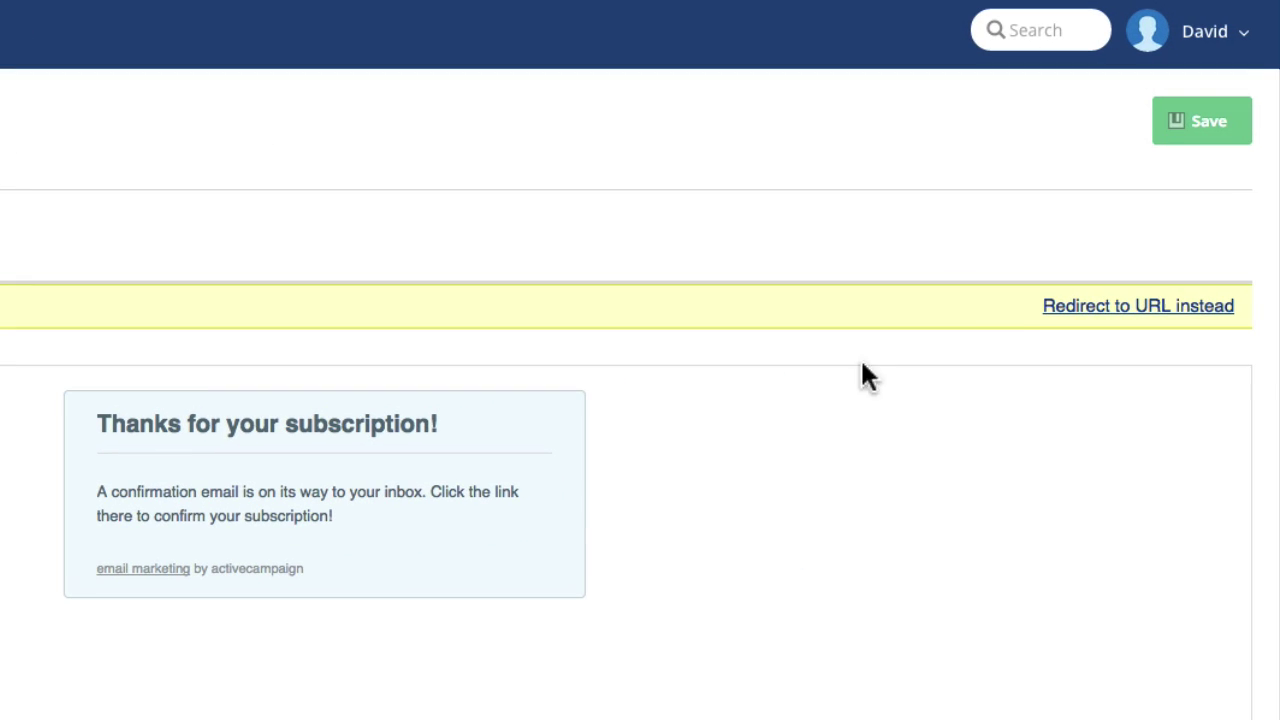
left_click(1103, 317)
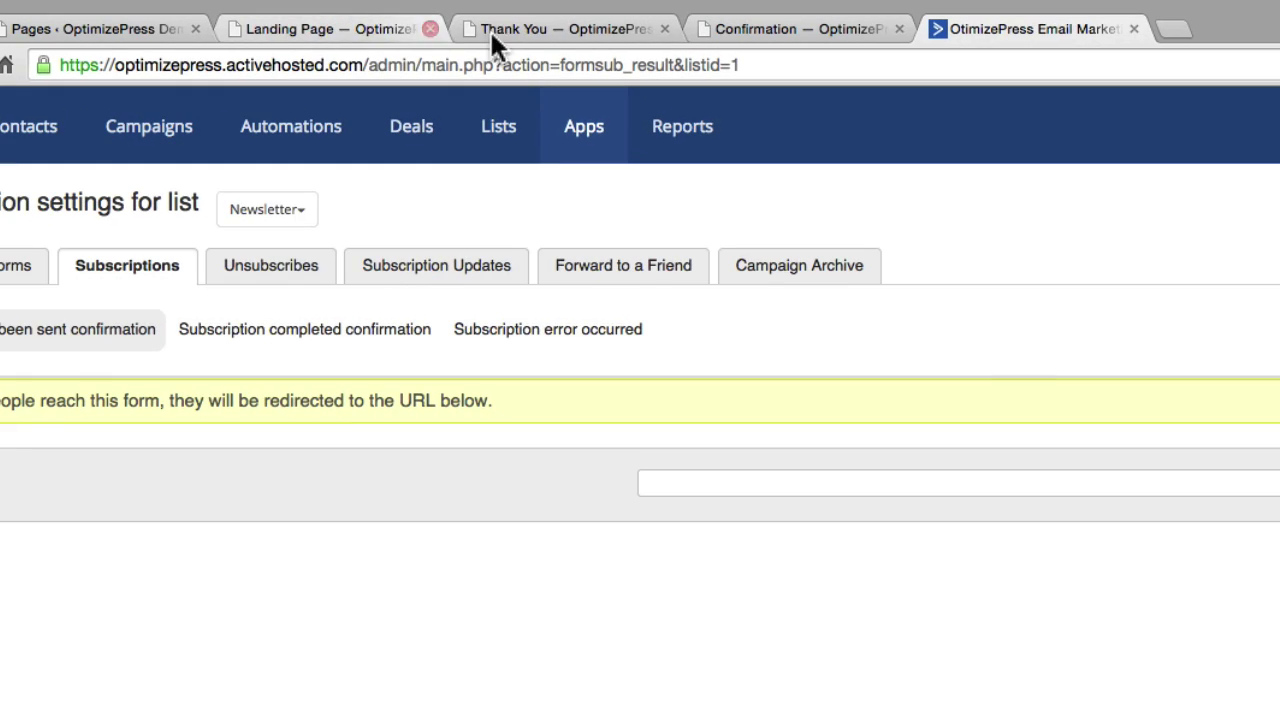
left_click(491, 33)
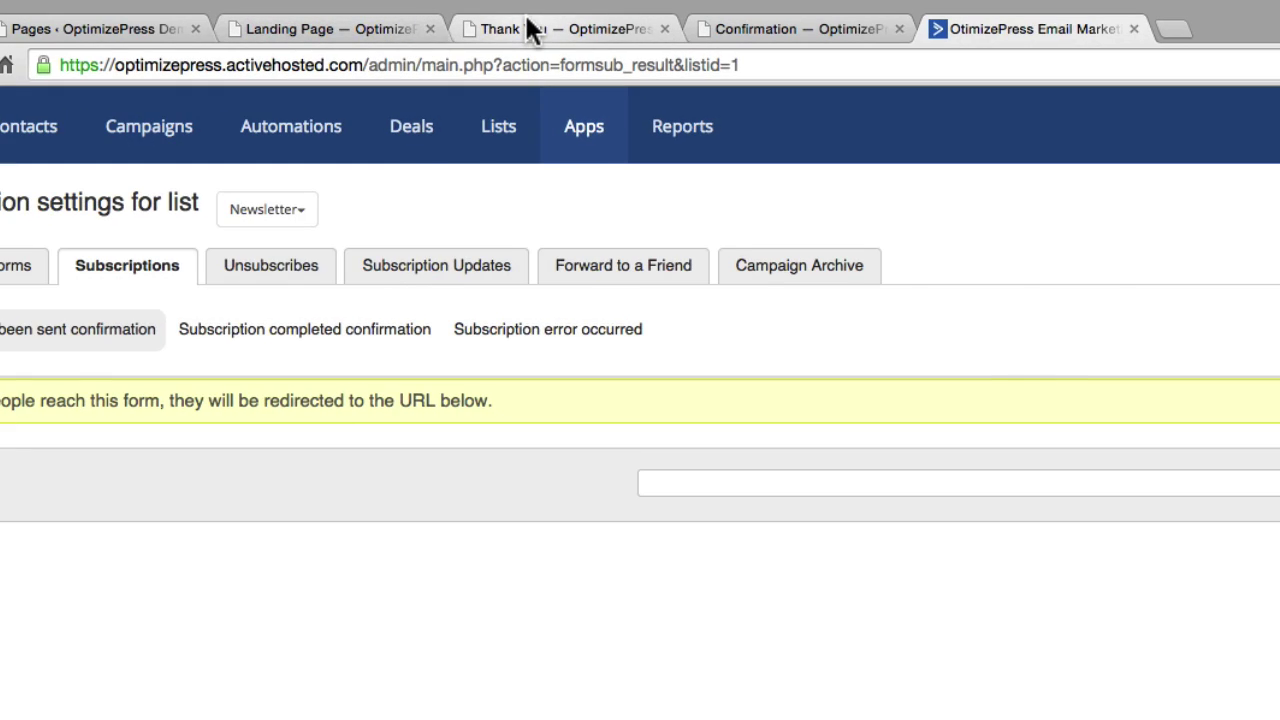
left_click(542, 58)
key("ctrl+c")
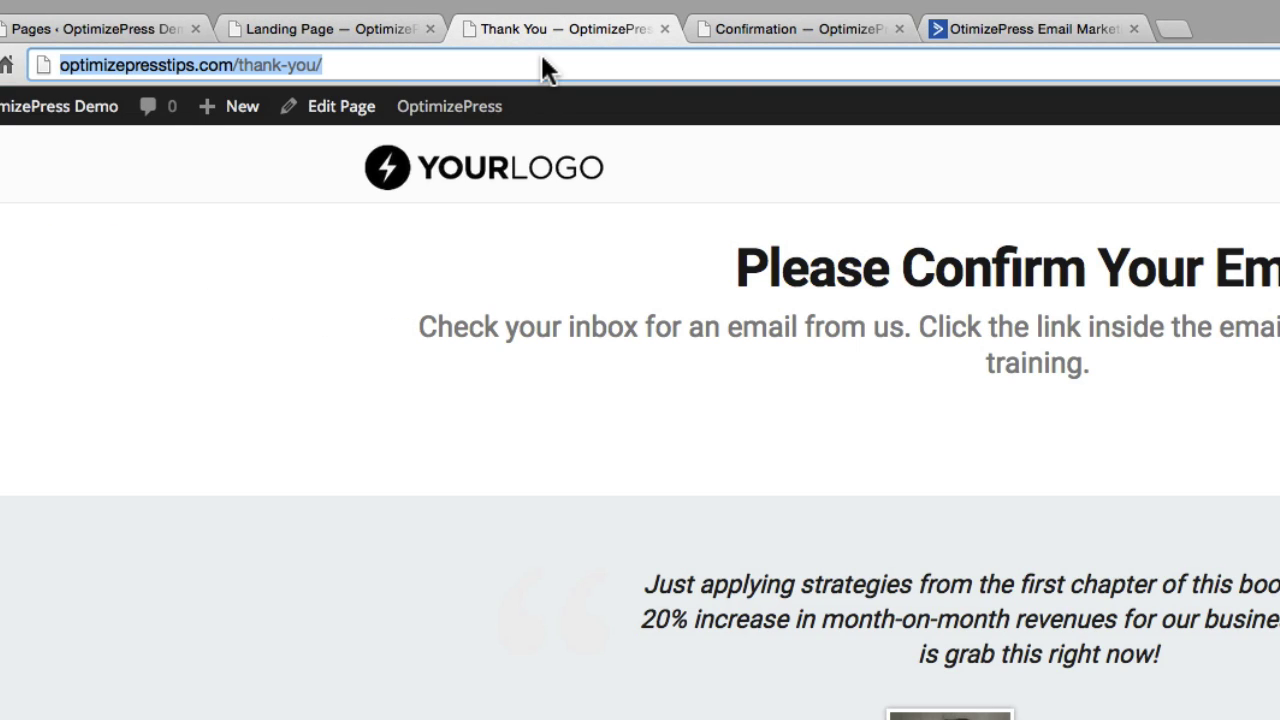
left_click(1005, 30)
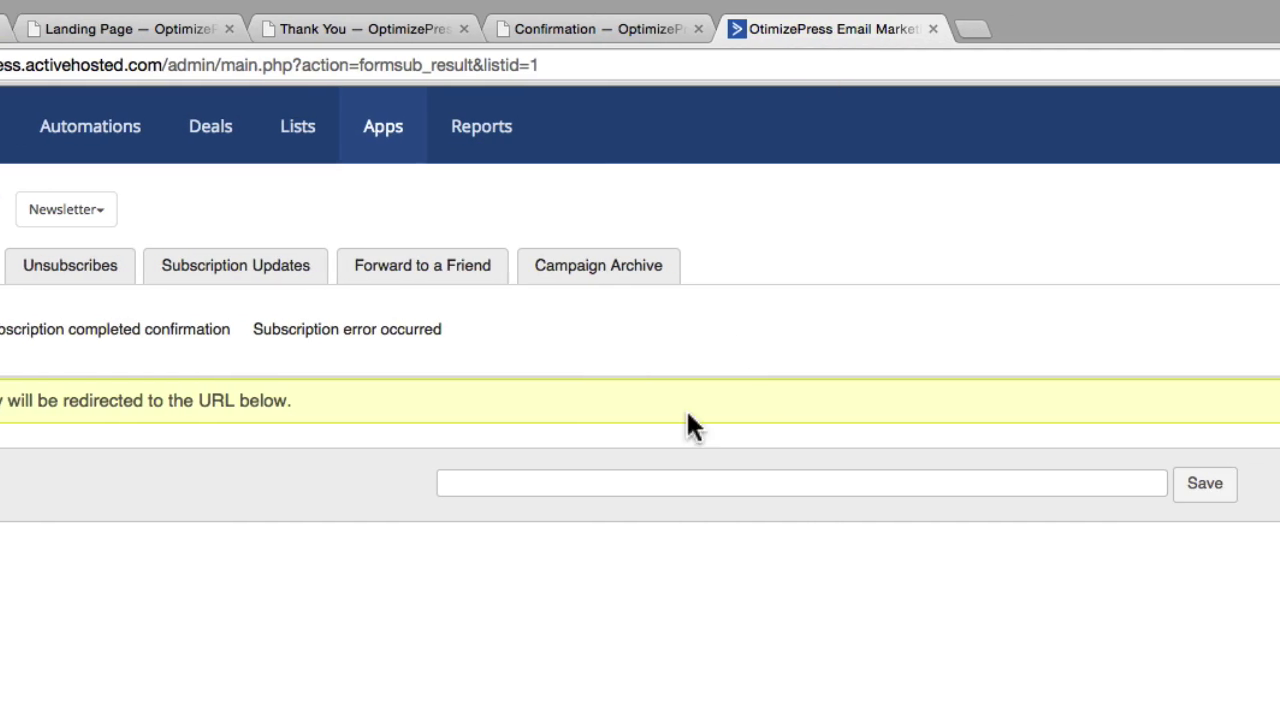
left_click(536, 474)
key("ctrl+v")
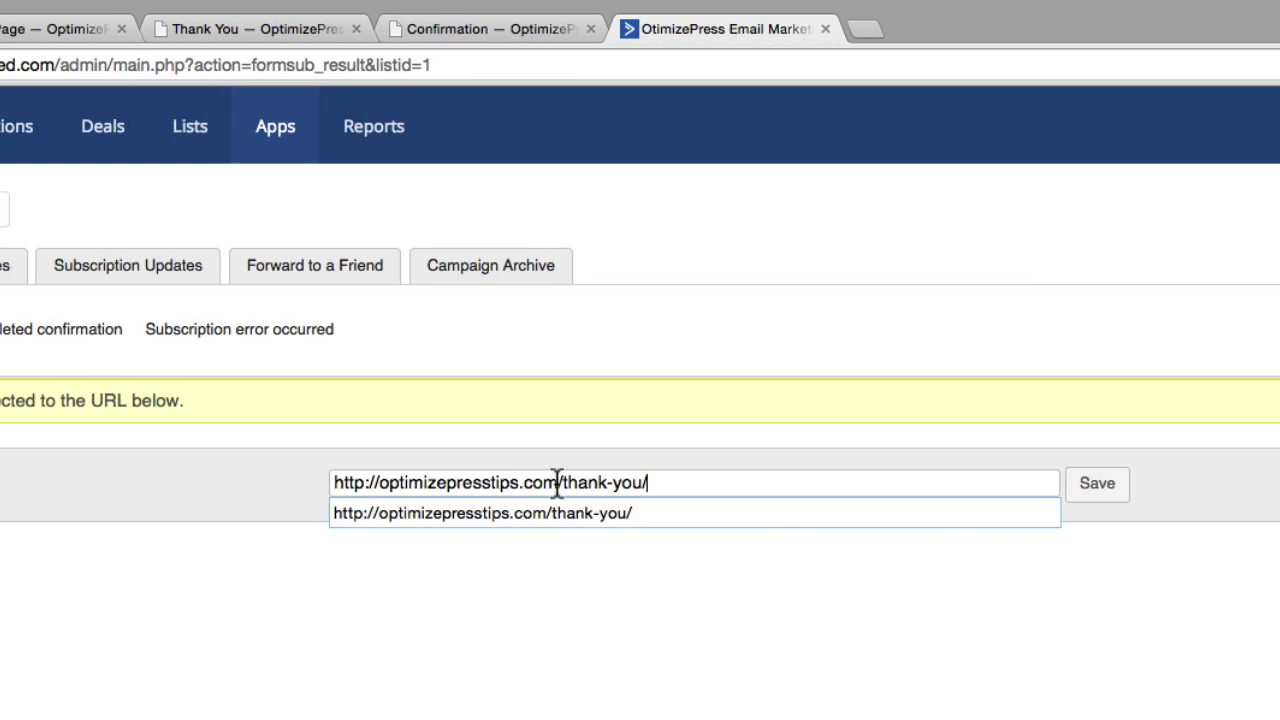
left_click(1095, 488)
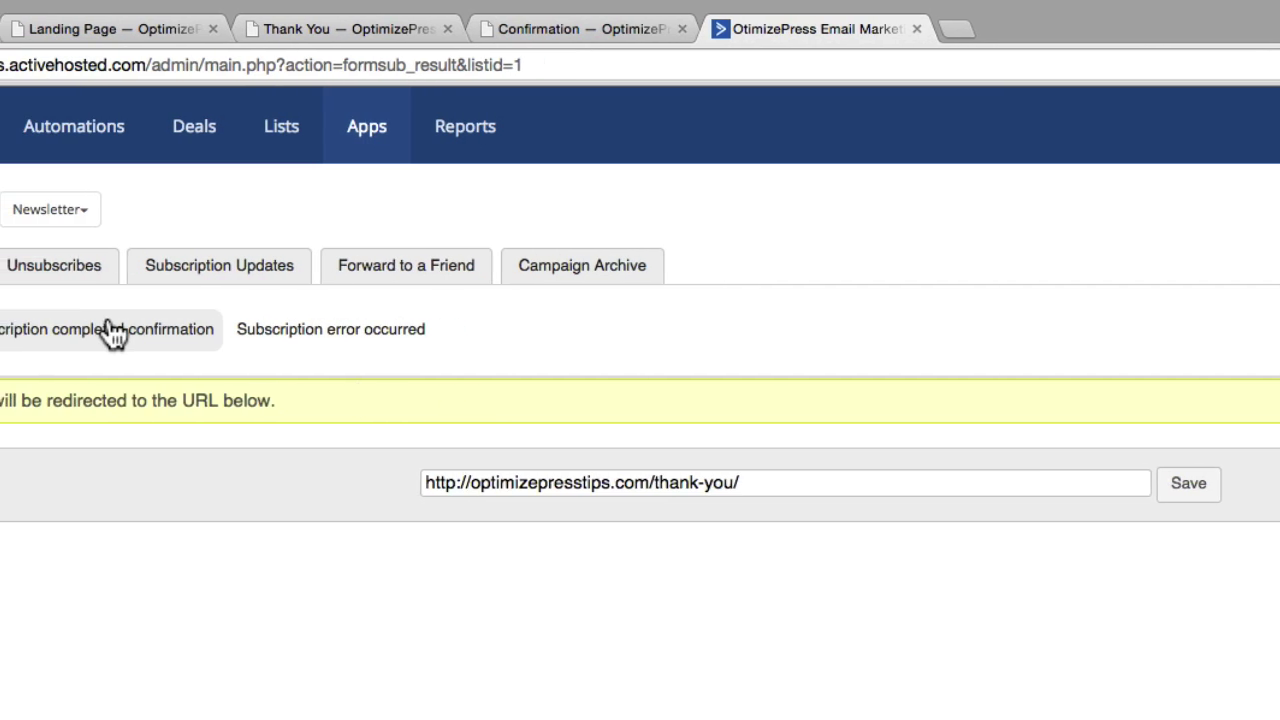
left_click(263, 347)
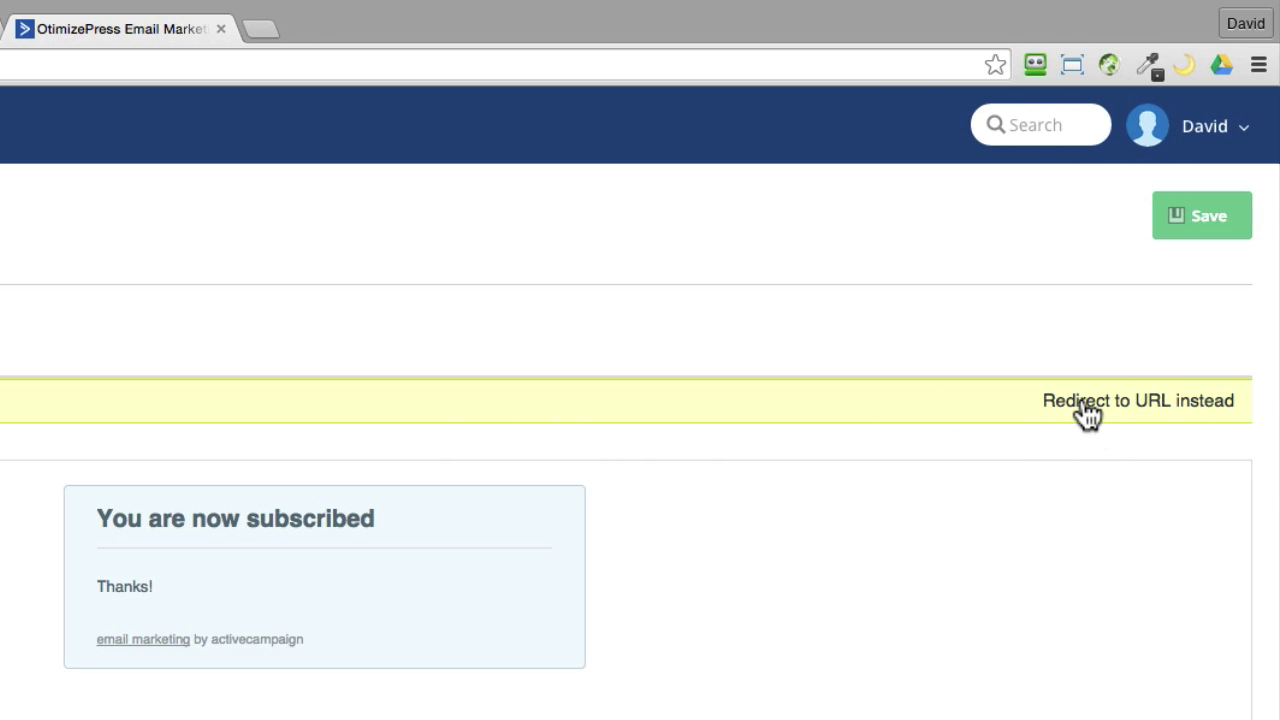
left_click(1088, 405)
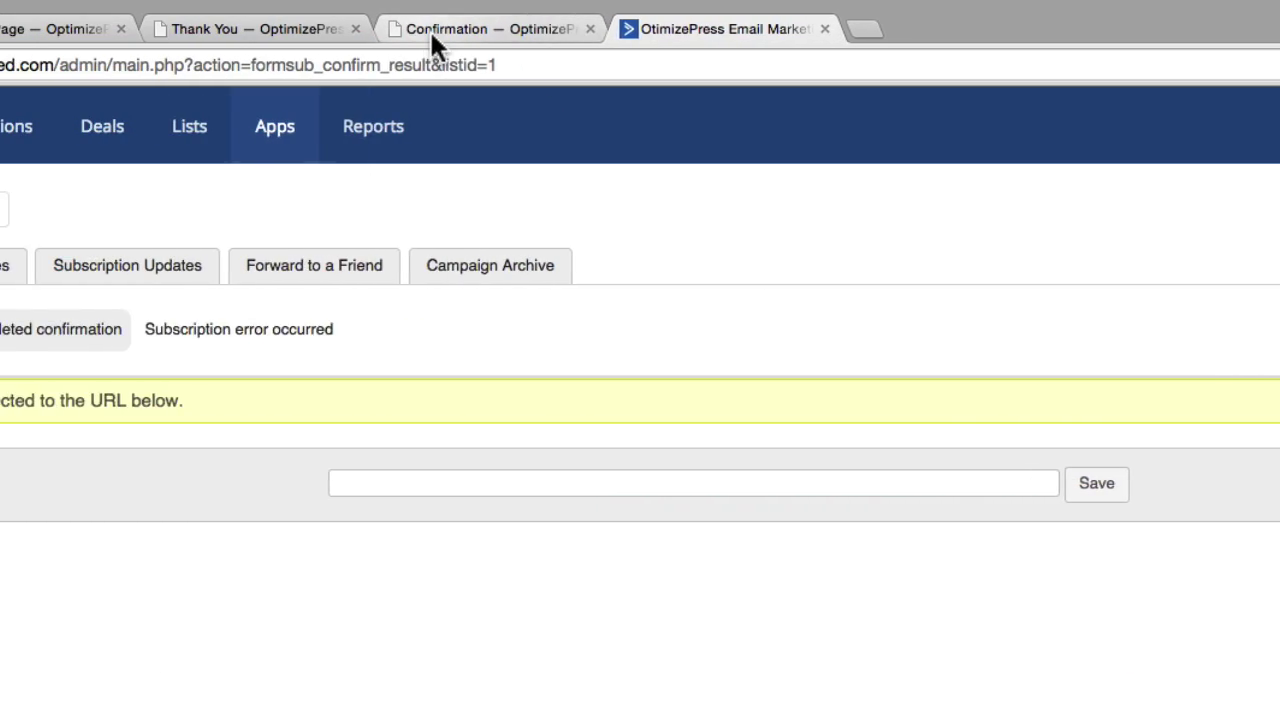
left_click(403, 38)
left_click(357, 65)
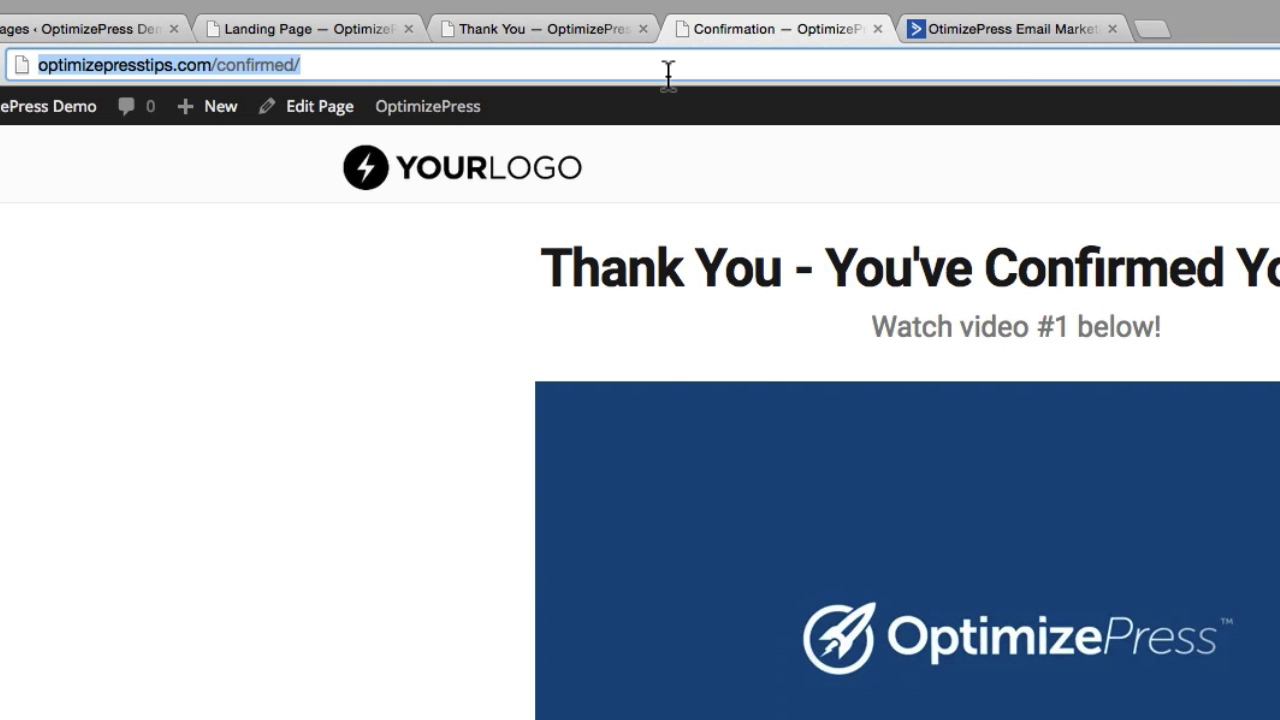
left_click(971, 30)
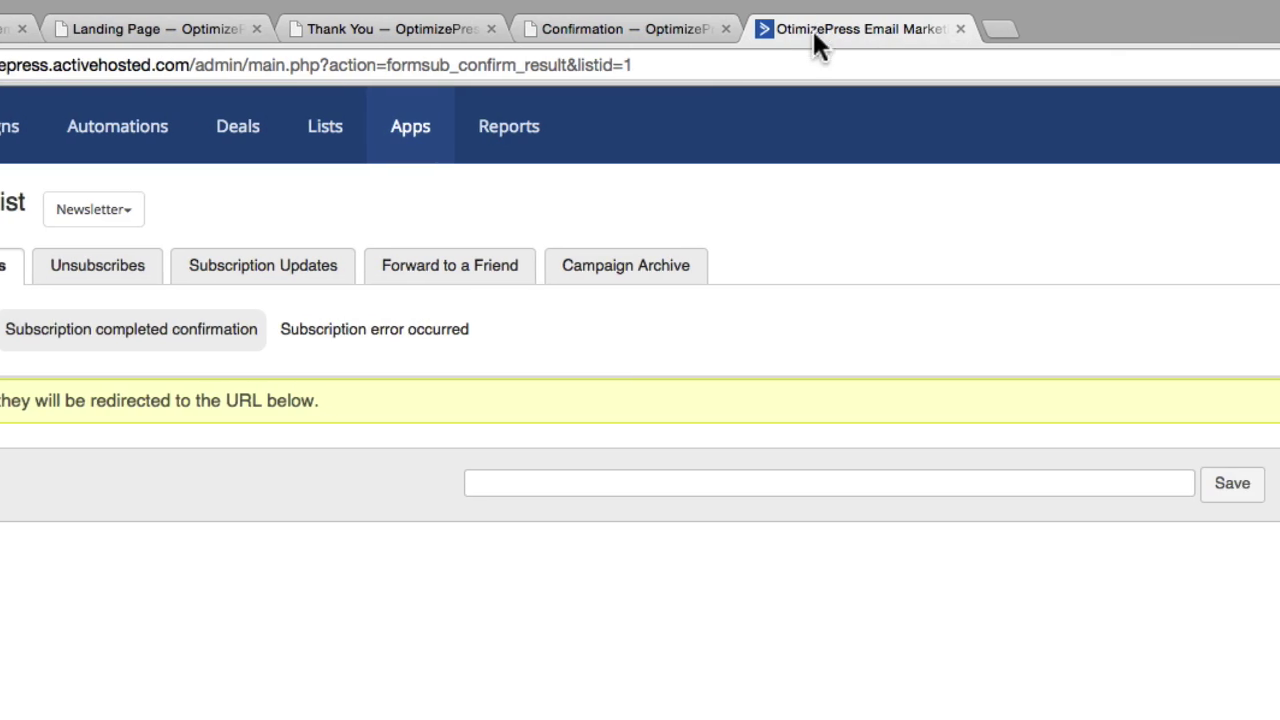
left_click(537, 487)
left_click(476, 487)
left_click(597, 522)
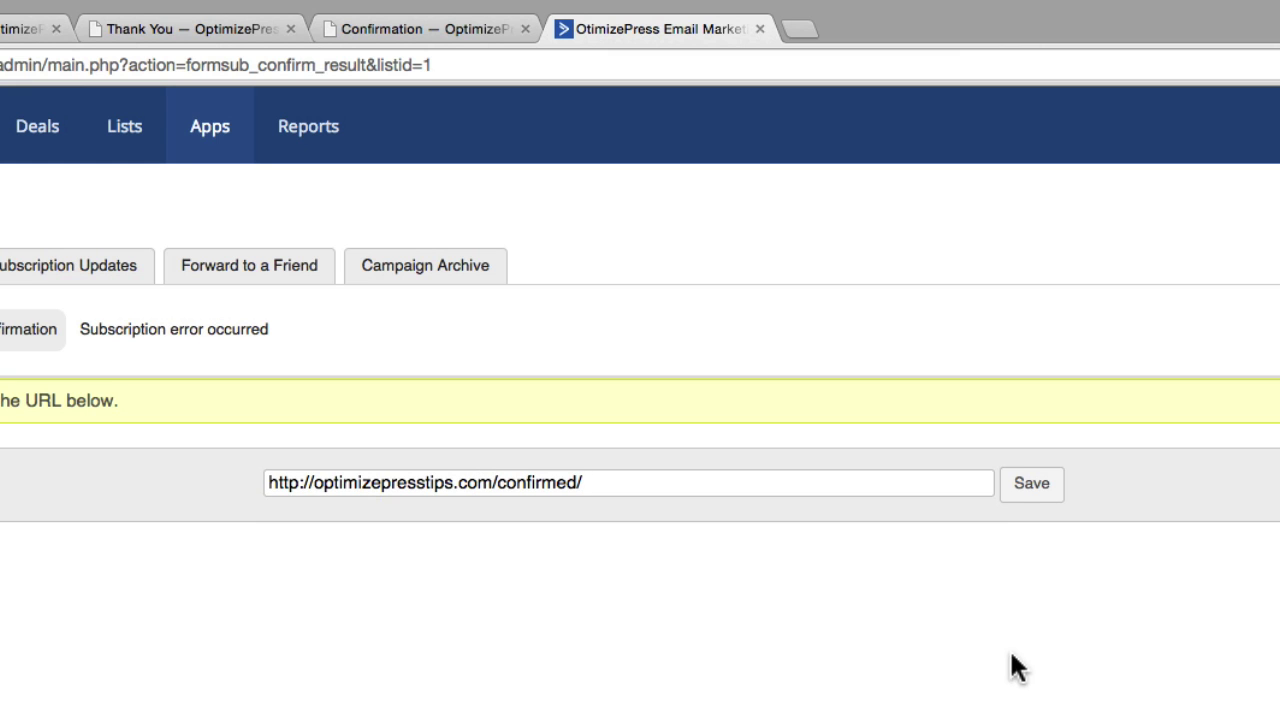
left_click(1031, 484)
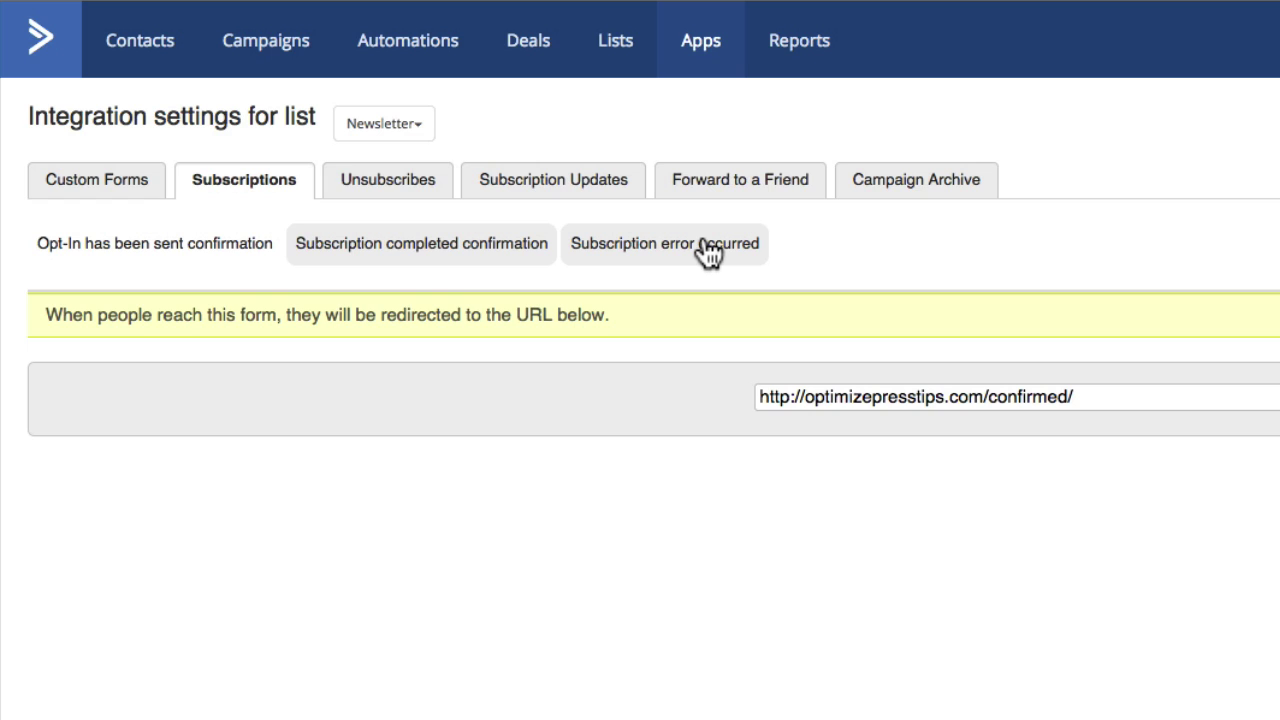
Step: Review the Newsletter list's subscription error, unsubscribe and subscription update pages
left_click(706, 248)
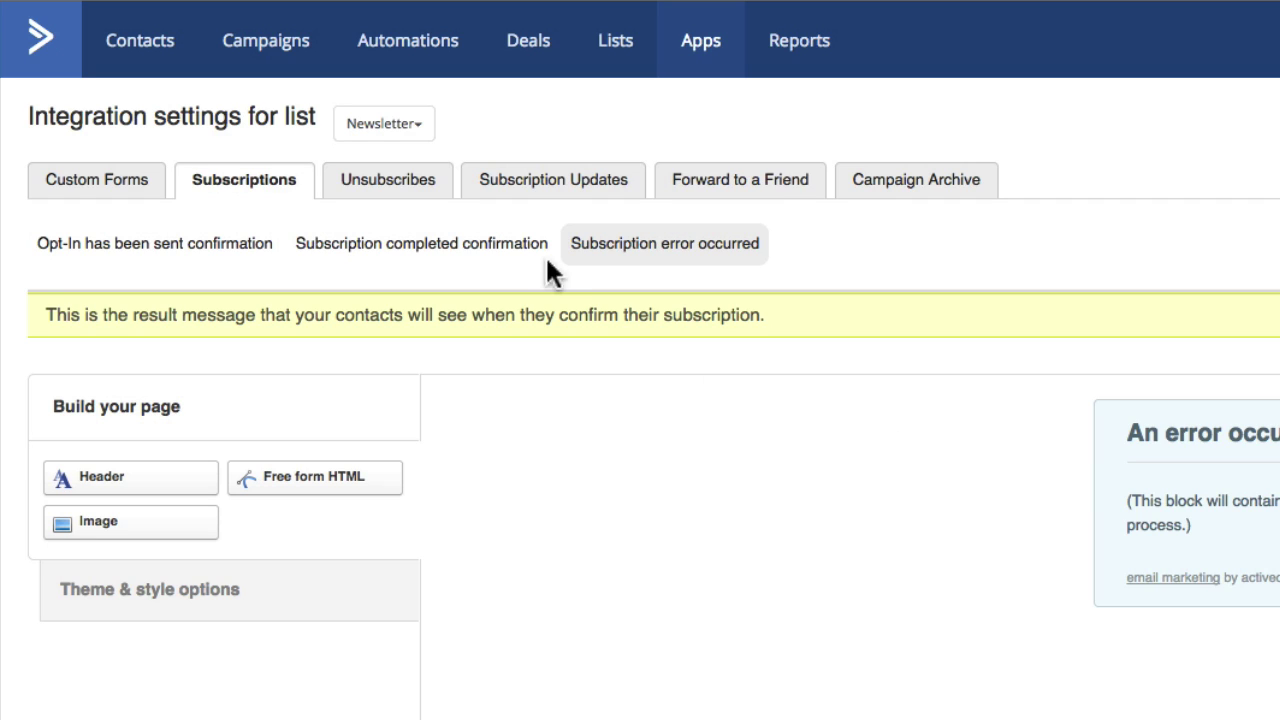
left_click(408, 192)
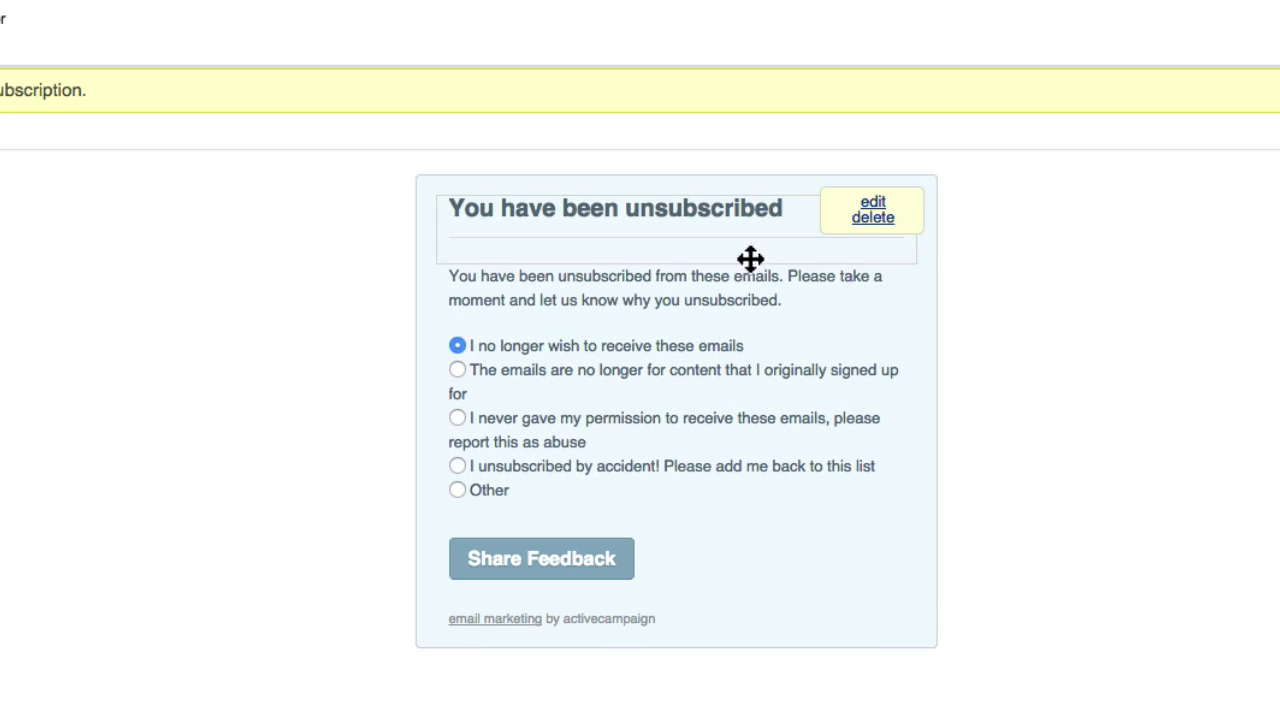
mouse_move(802, 322)
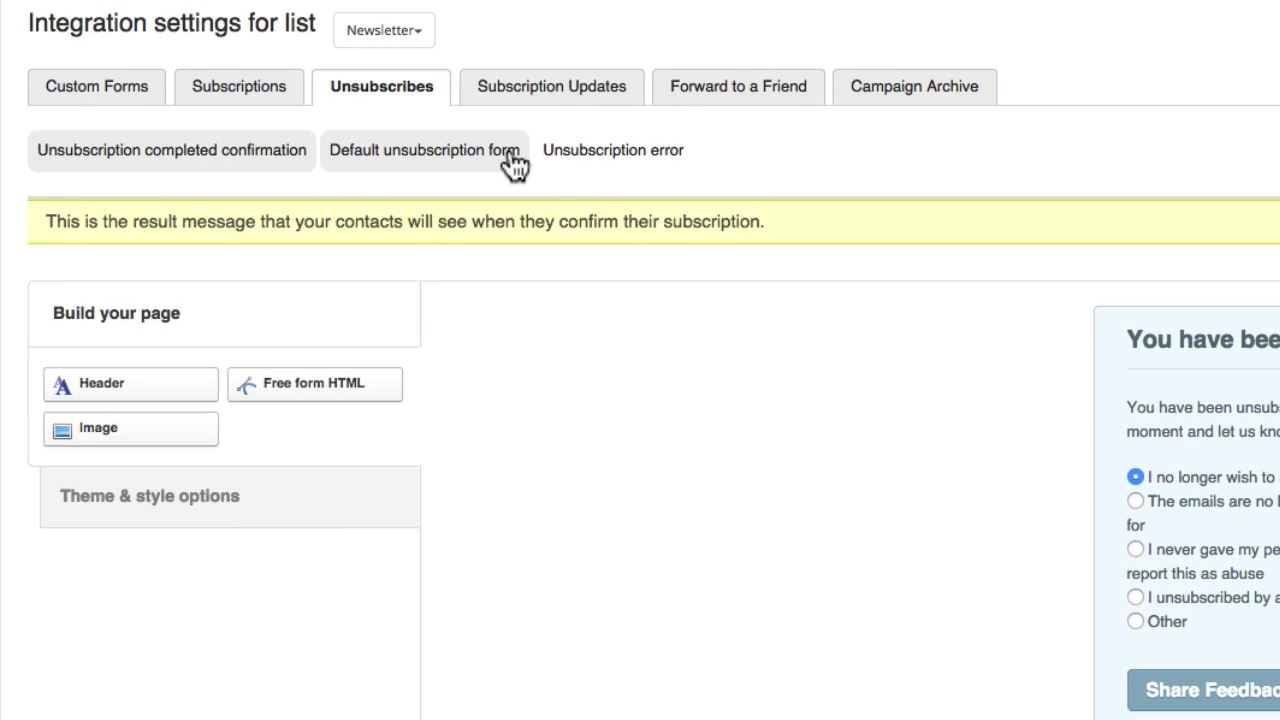
left_click(575, 97)
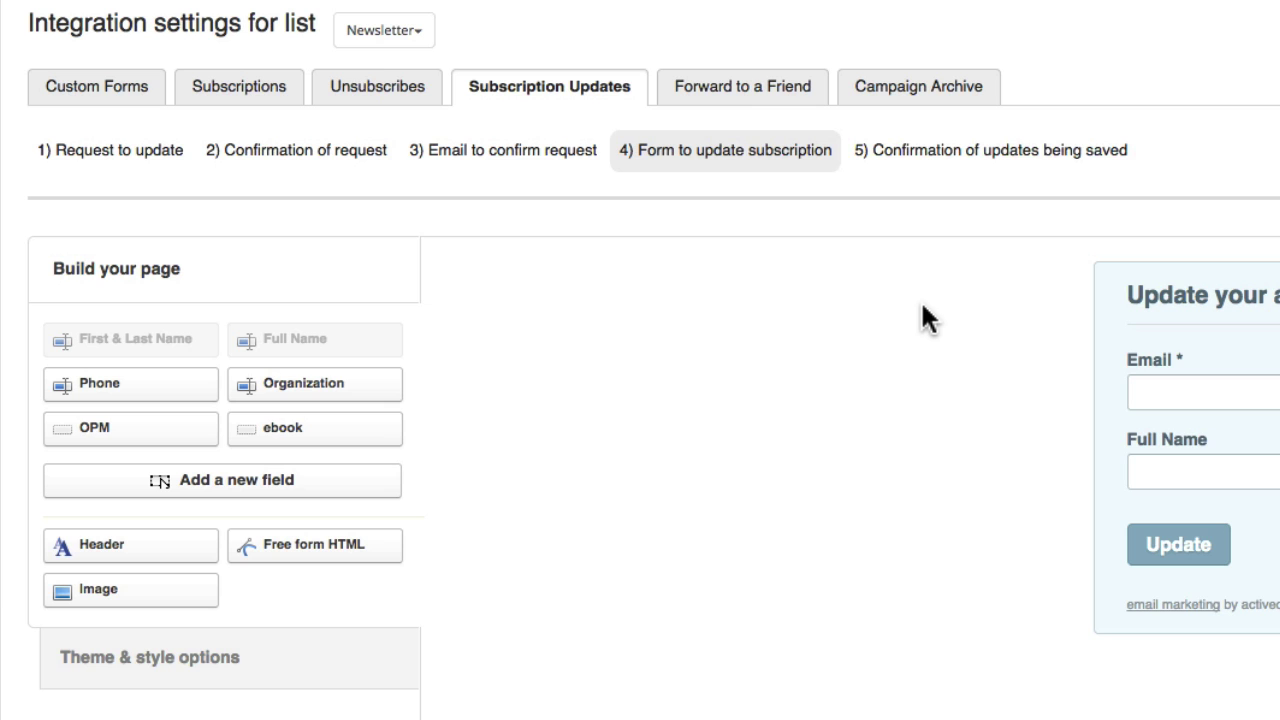
Step: Return to the custom forms and open the Newsletter form's site integration details to find its form ID
left_click(1235, 84)
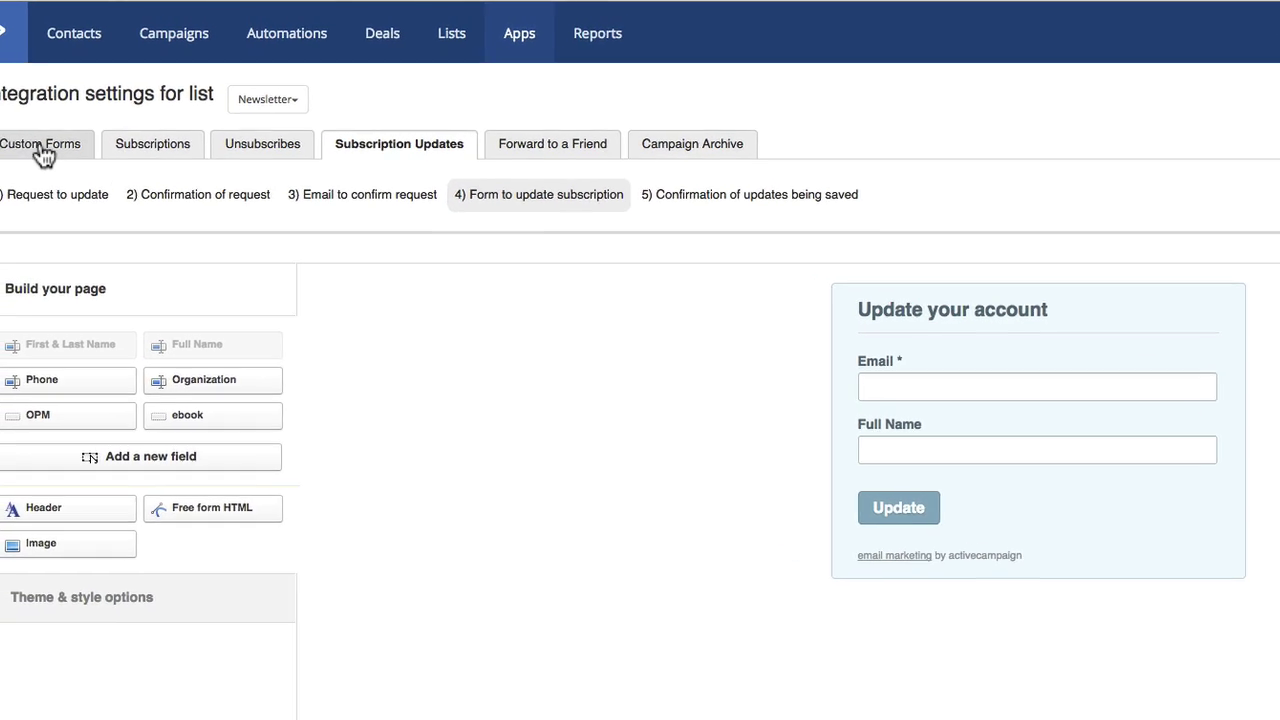
left_click(43, 152)
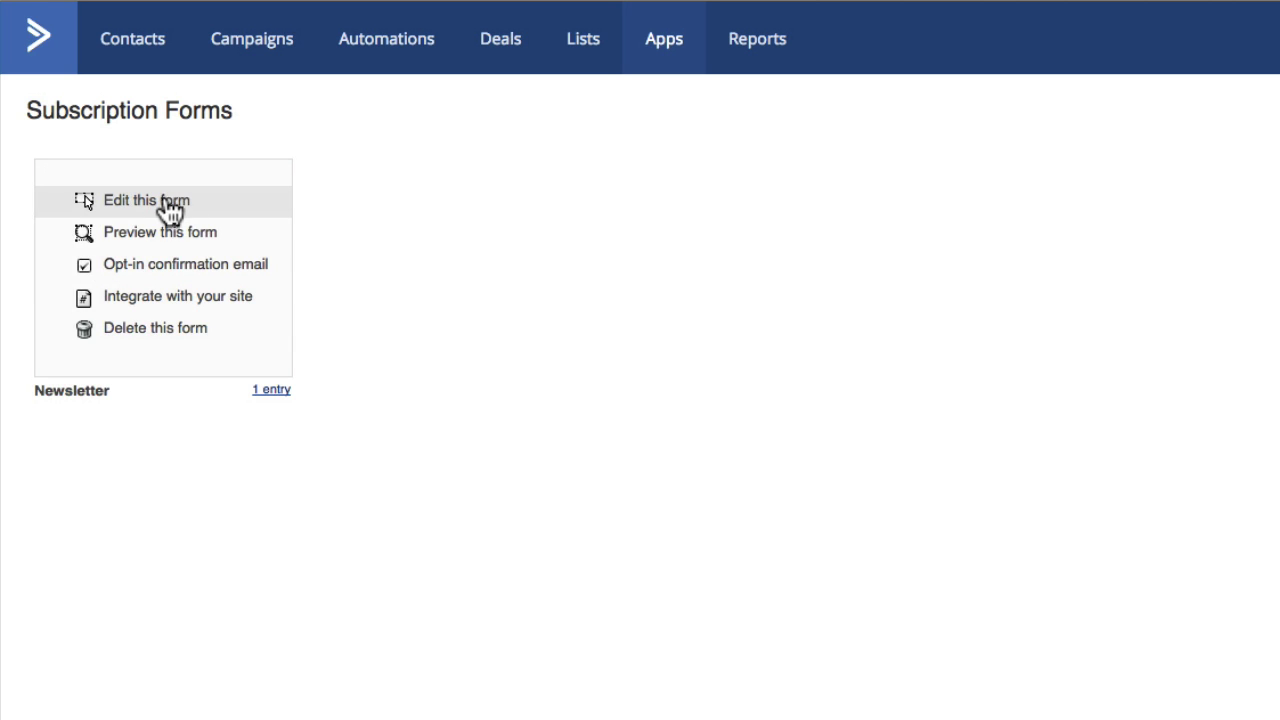
left_click(170, 312)
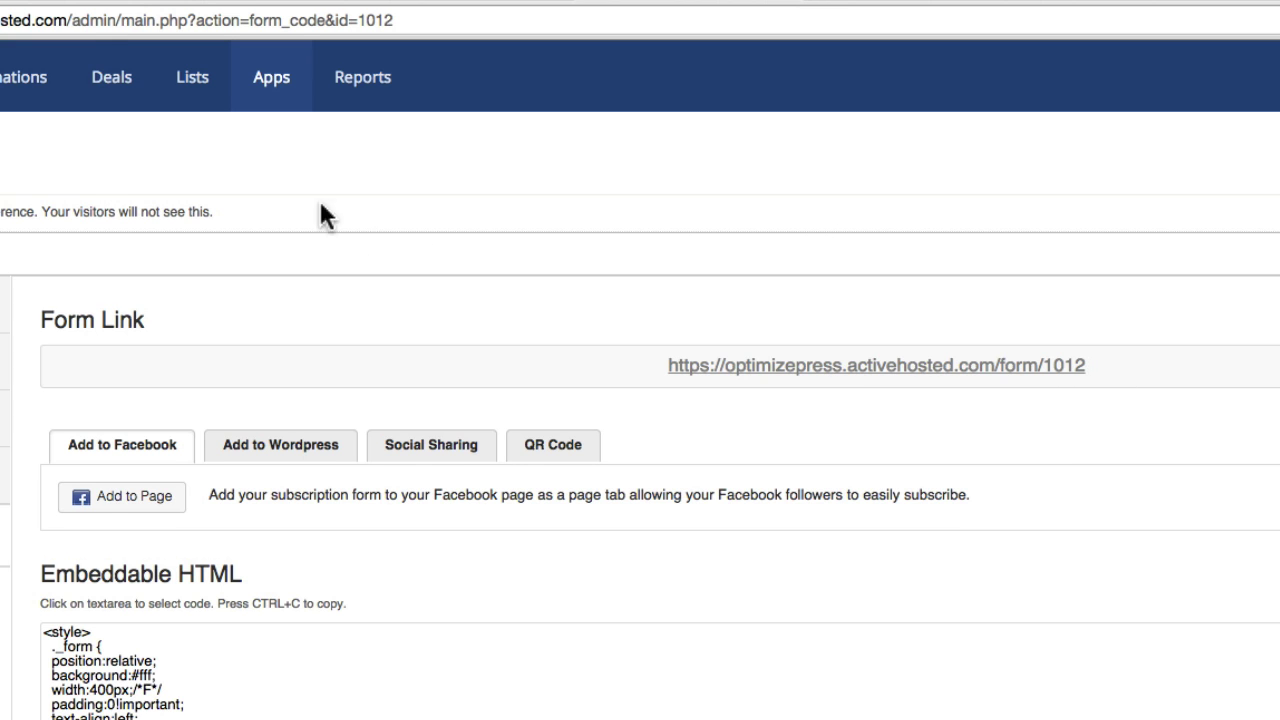
Step: Open the OptimizePress landing page in the LiveEditor and edit the opt-in box inside the "Access the Videos Now" popup
left_click(245, 15)
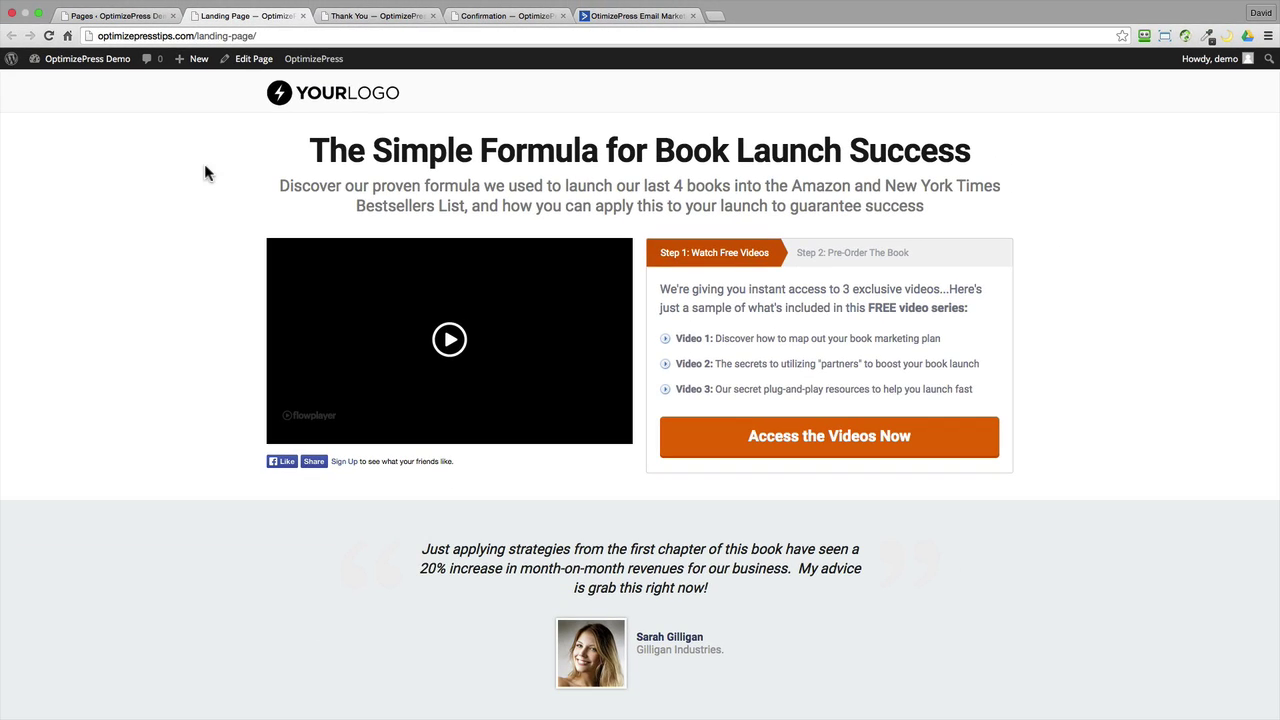
mouse_move(311, 60)
left_click(306, 90)
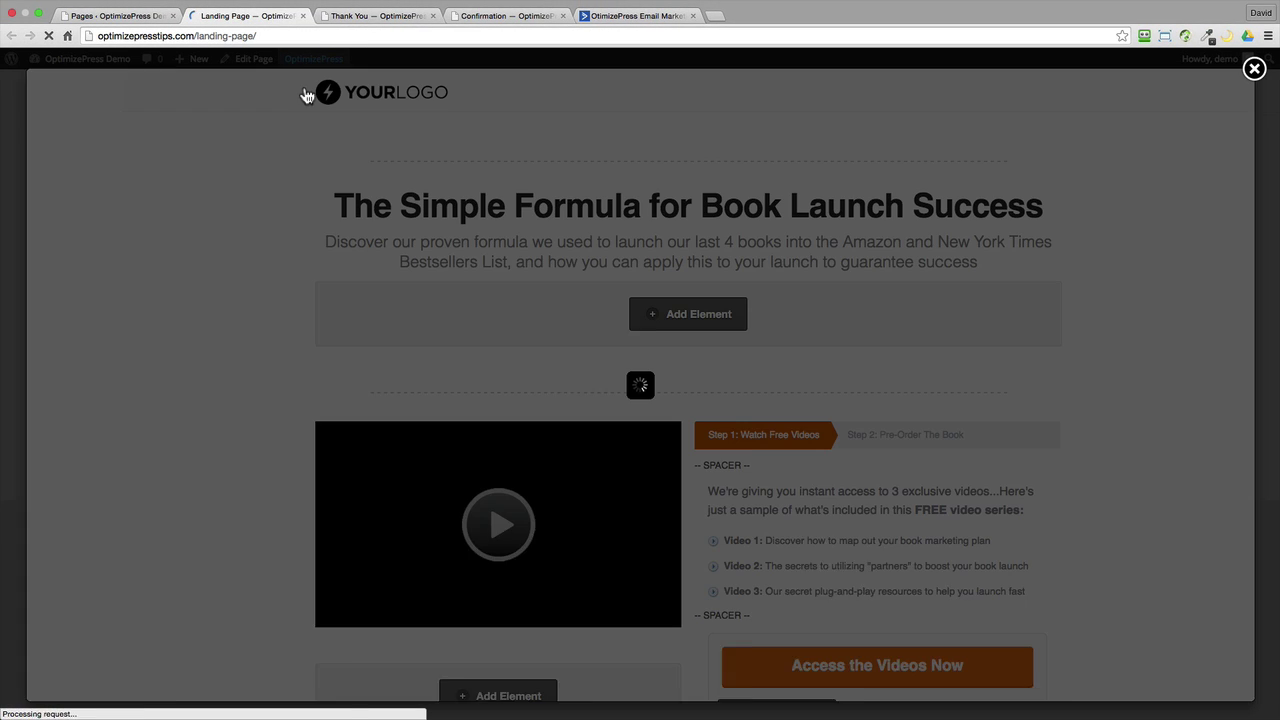
scroll(958, 430, "down", 3)
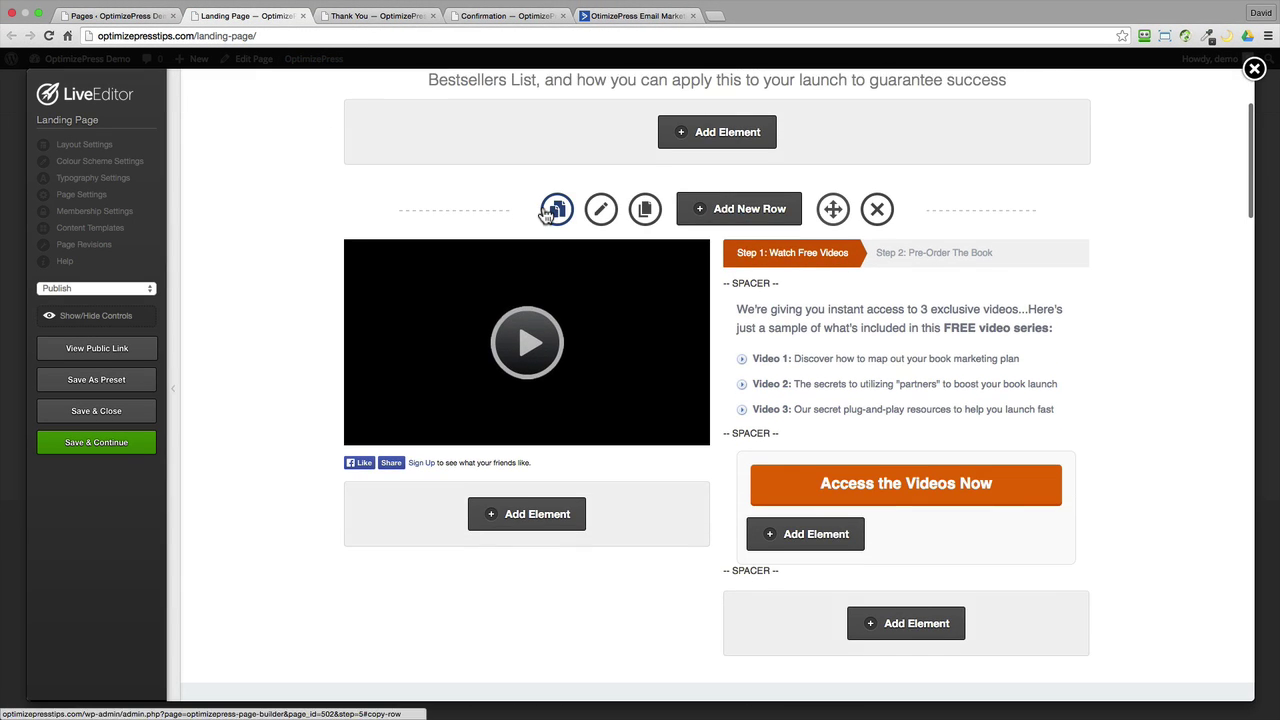
mouse_move(996, 467)
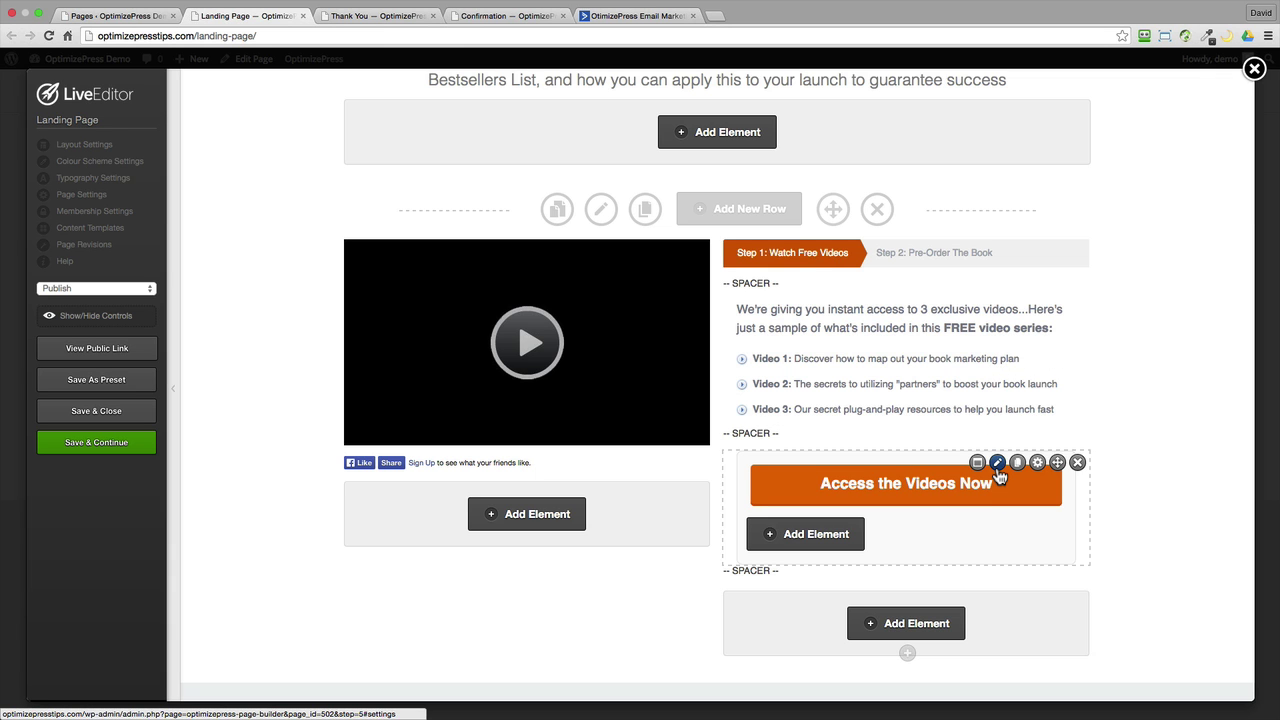
left_click(997, 465)
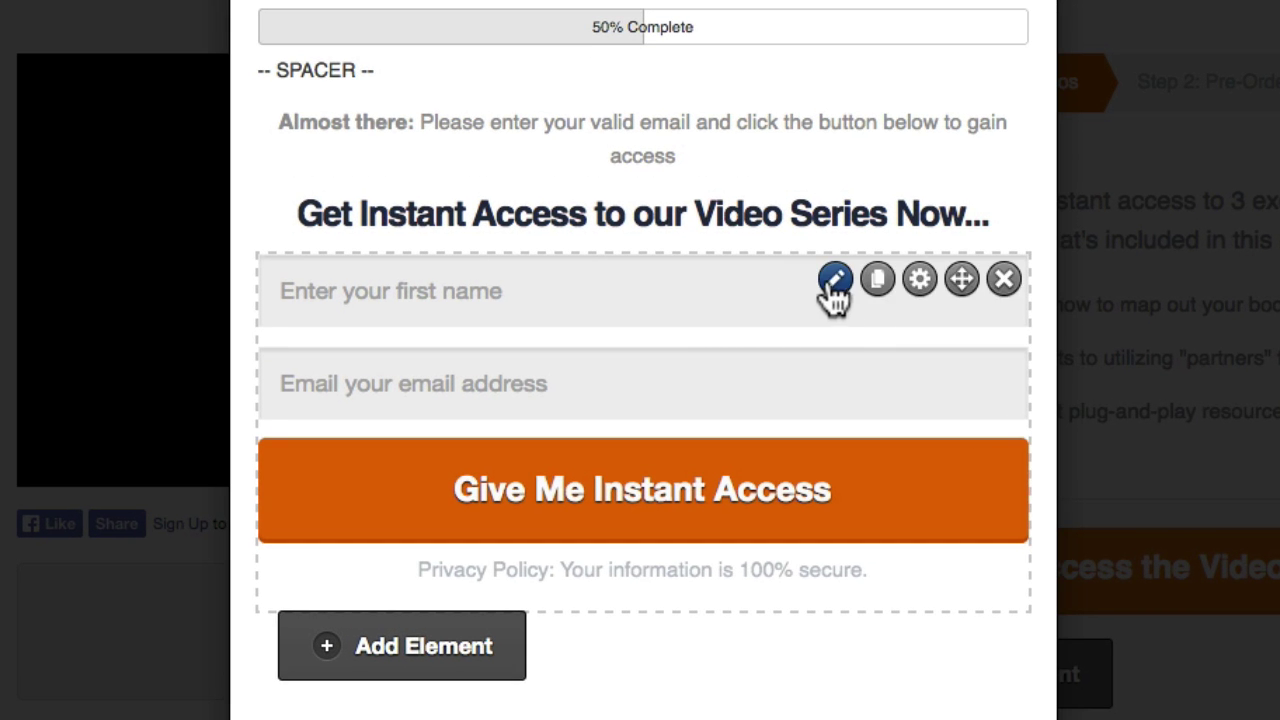
left_click(836, 281)
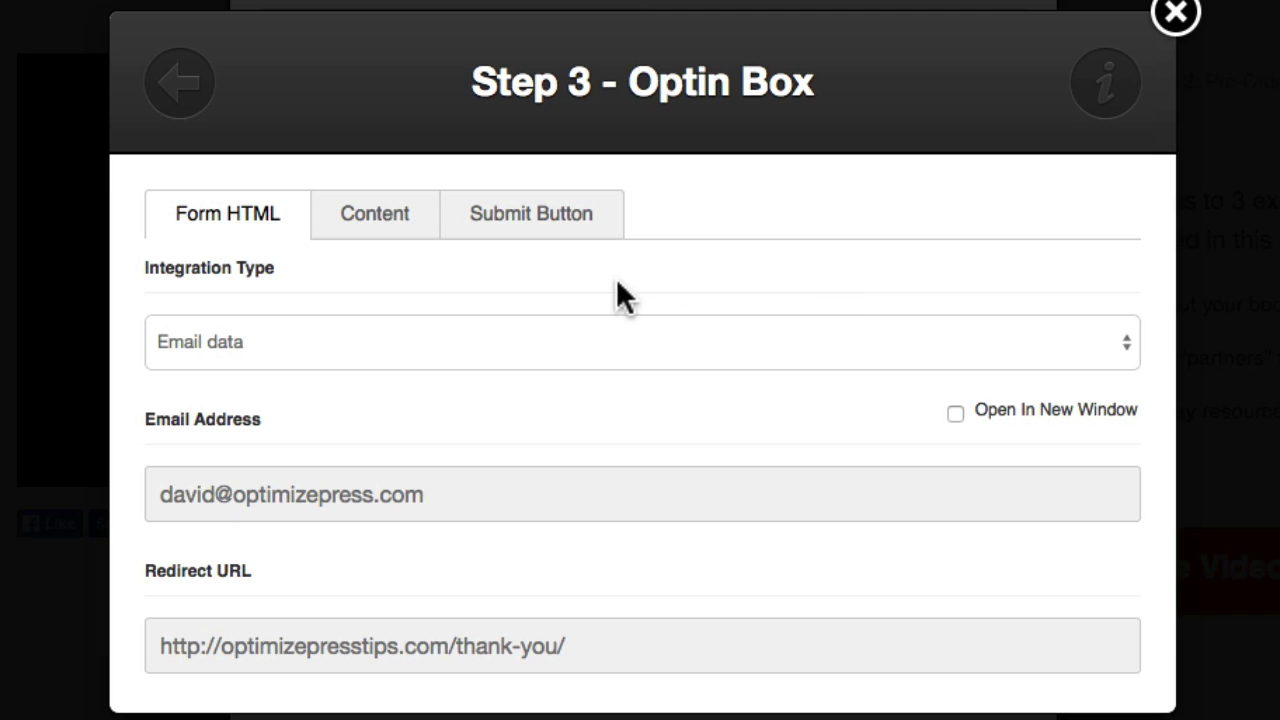
Step: Set the opt-in box's integration type to ActiveCampaign and its subscription form ID to 1012
left_click(564, 341)
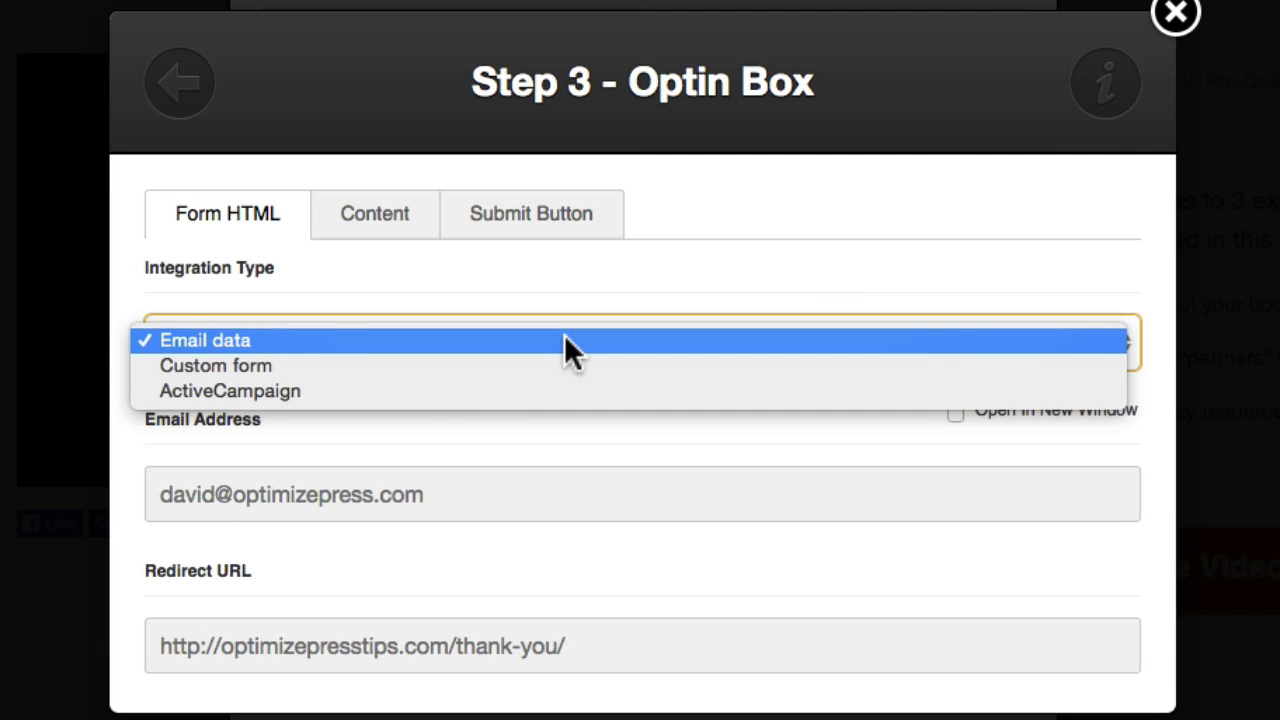
left_click(436, 390)
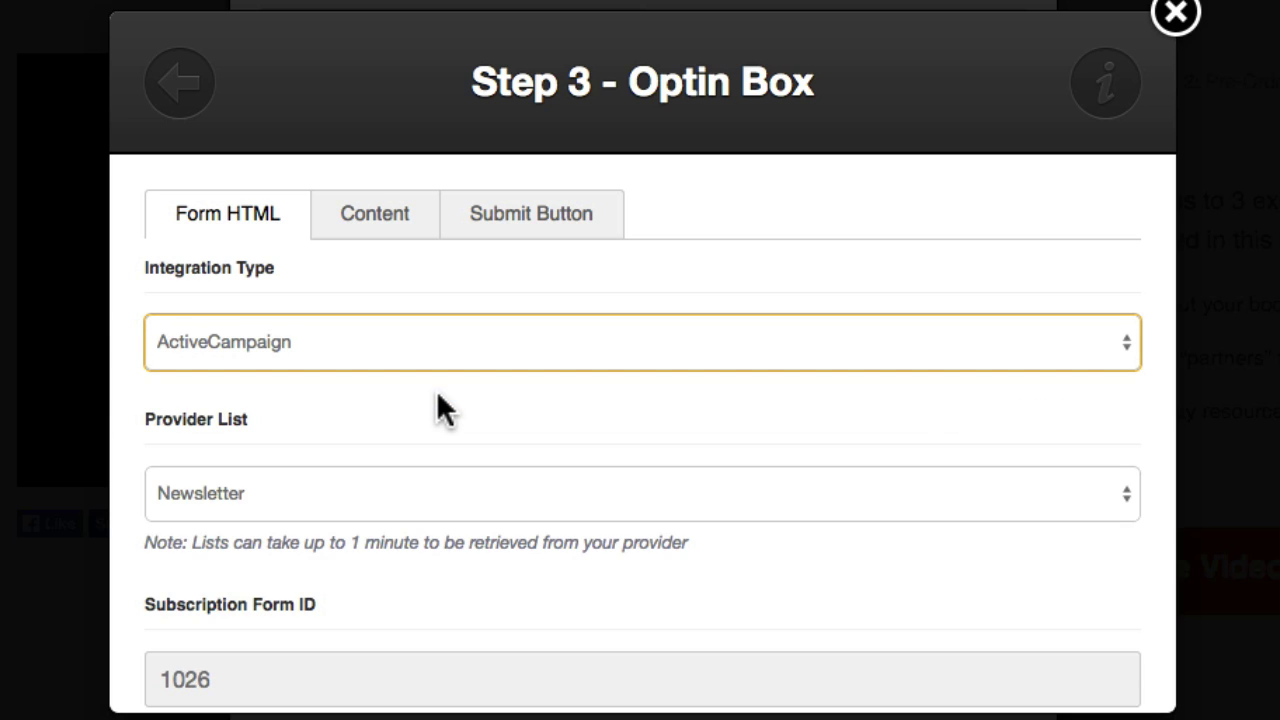
scroll(436, 390, "down", 1)
scroll(436, 392, "down", 2)
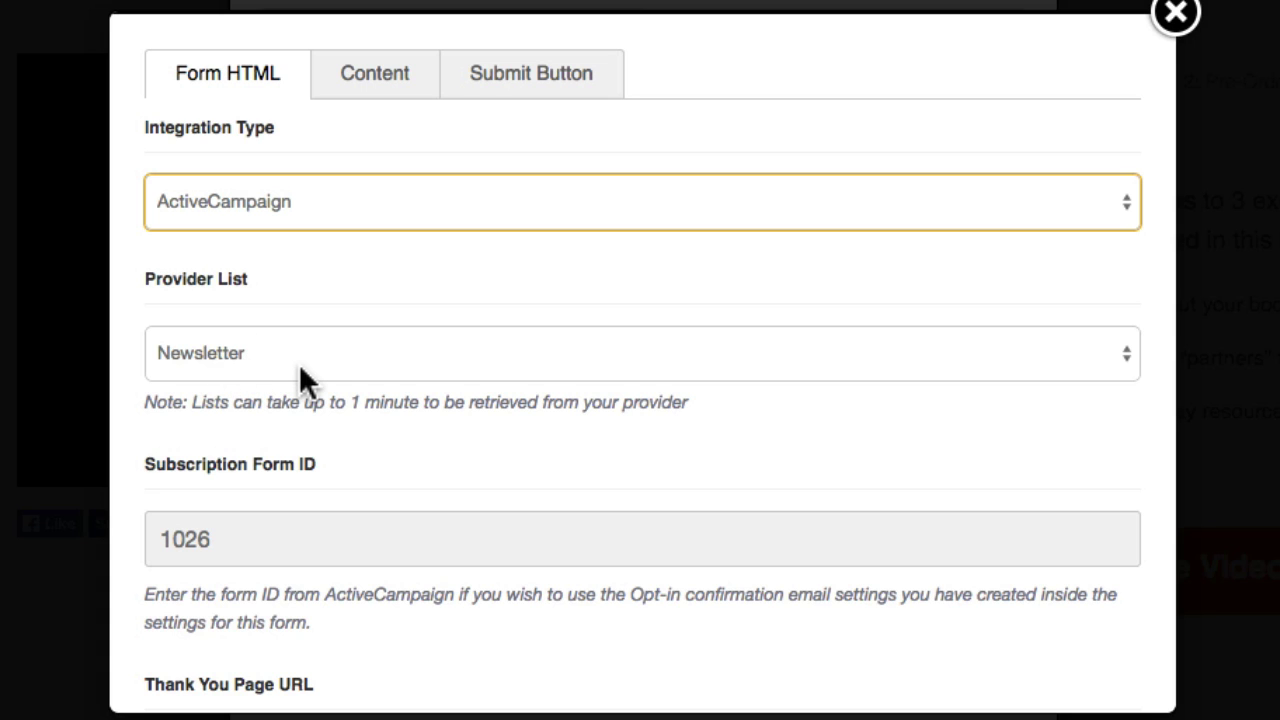
scroll(300, 370, "down", 3)
double_click(249, 375)
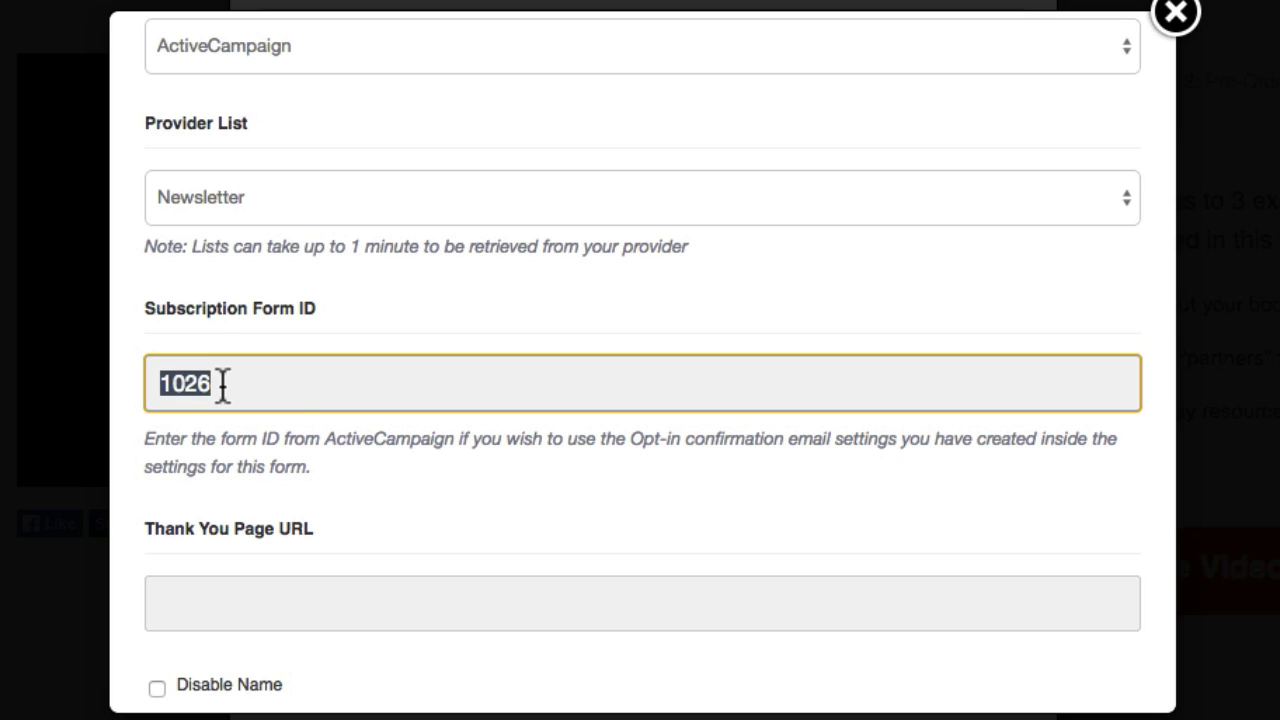
type("1012")
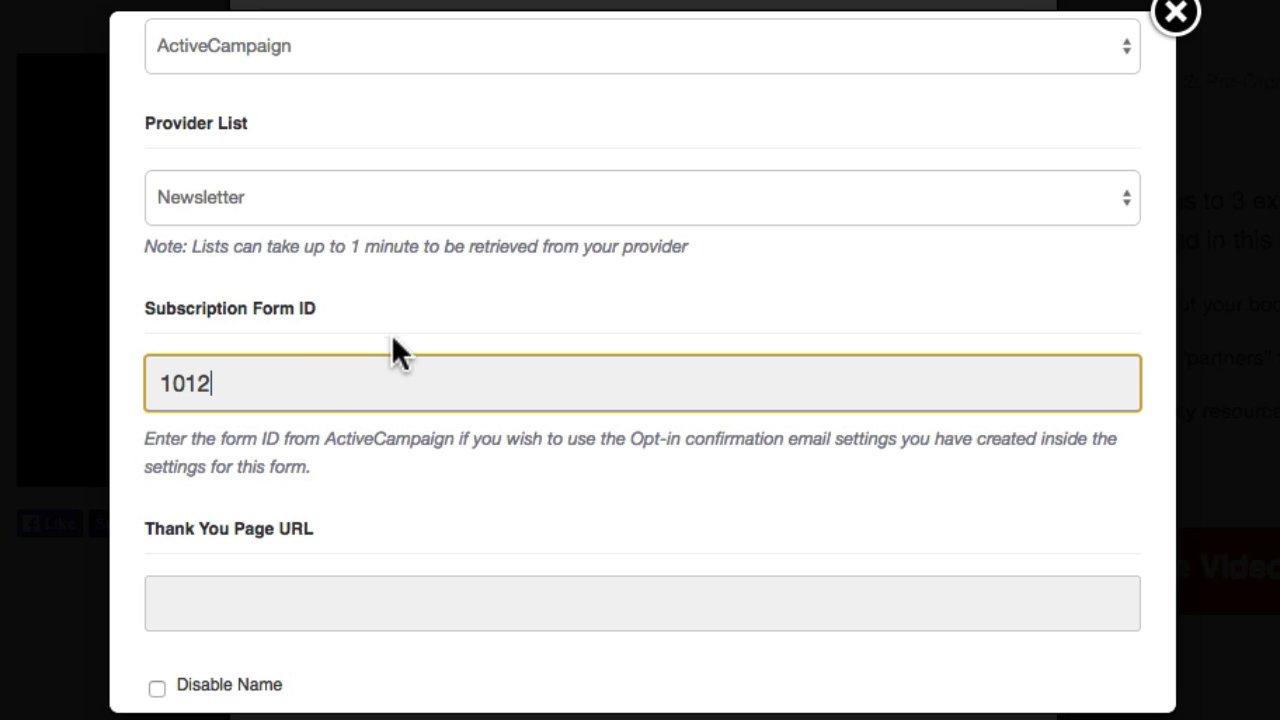
scroll(442, 348, "down", 3)
left_click(353, 418)
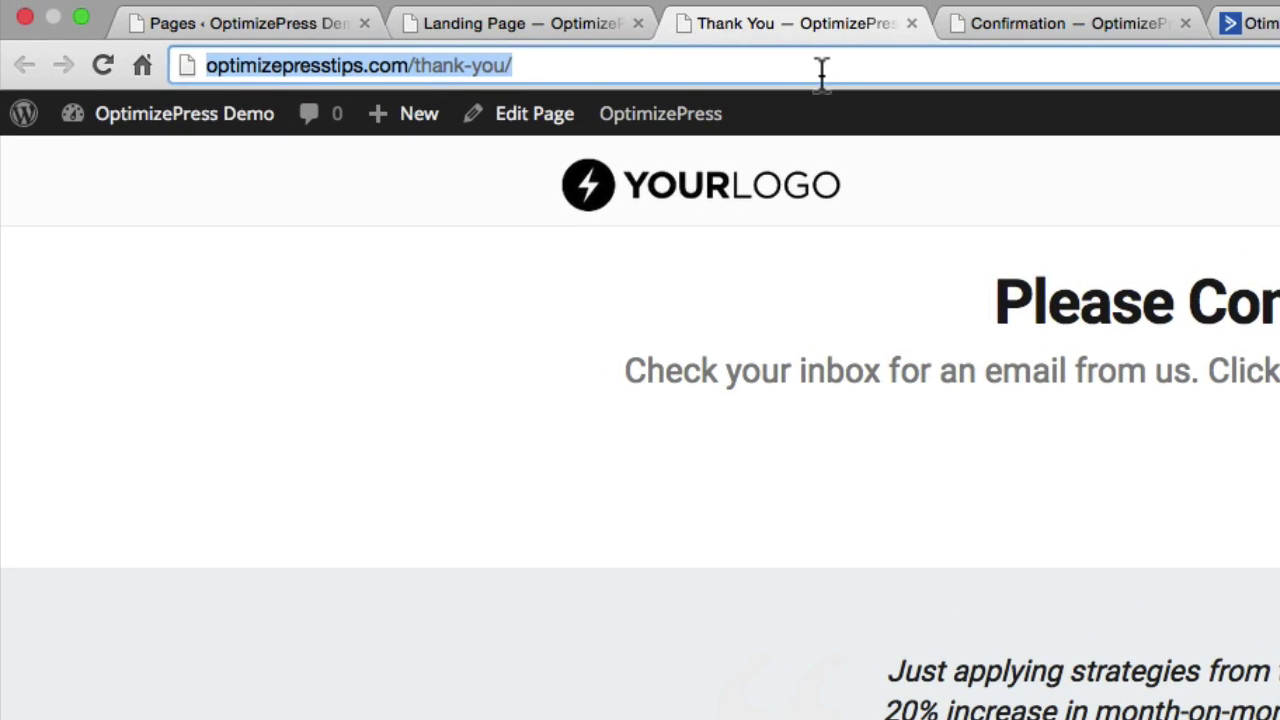
triple_click(758, 33)
key("ctrl+c")
left_click(576, 27)
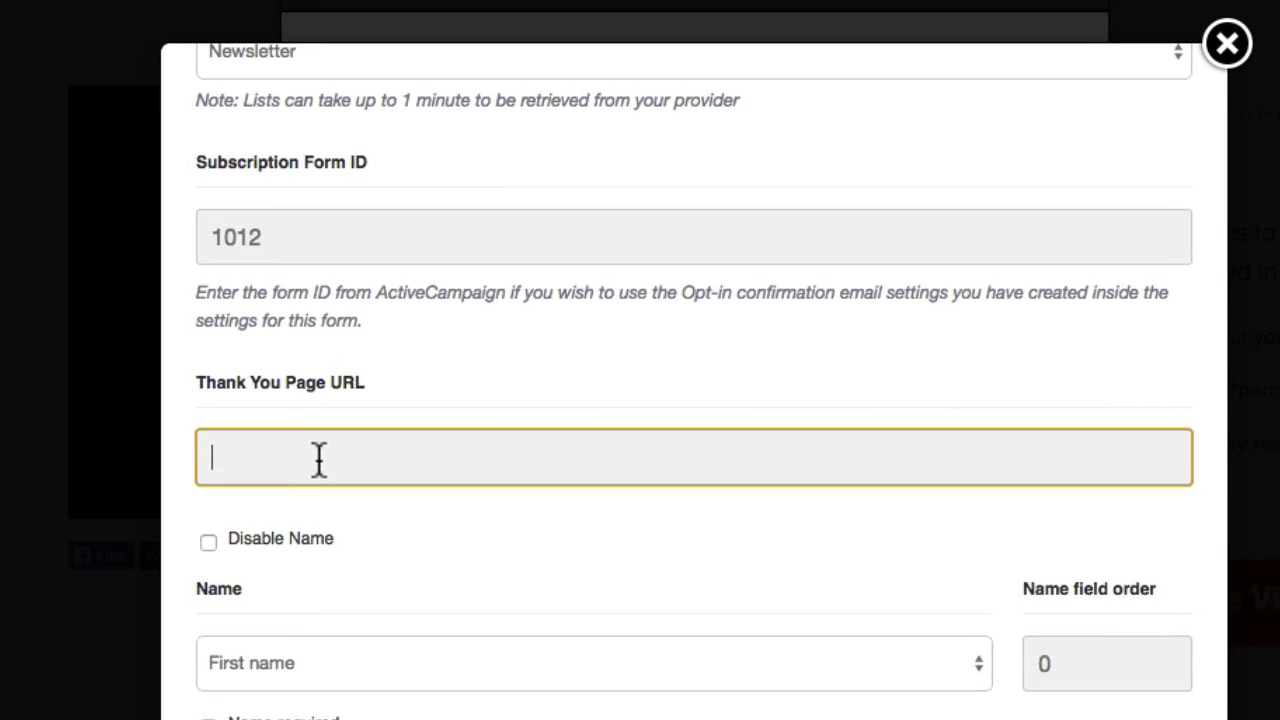
key("ctrl+v")
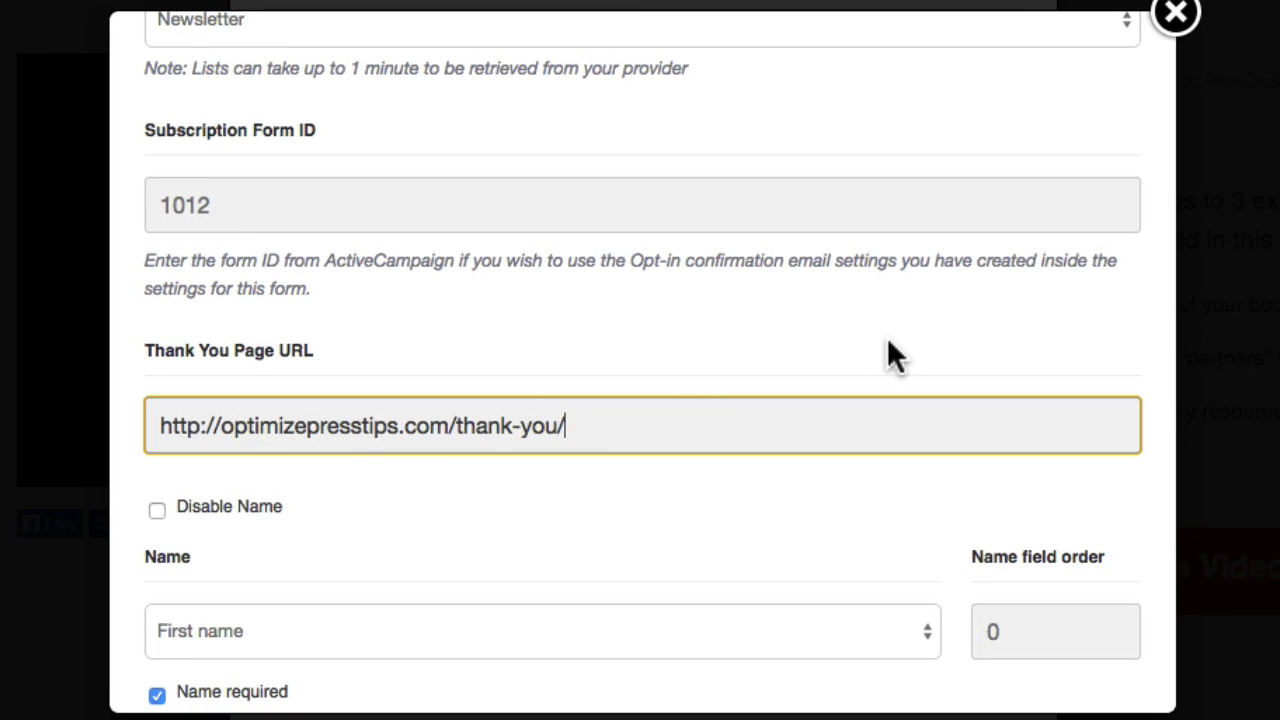
Step: Add an extra field to the opt-in box and assign it to Last name
scroll(893, 355, "down", 3)
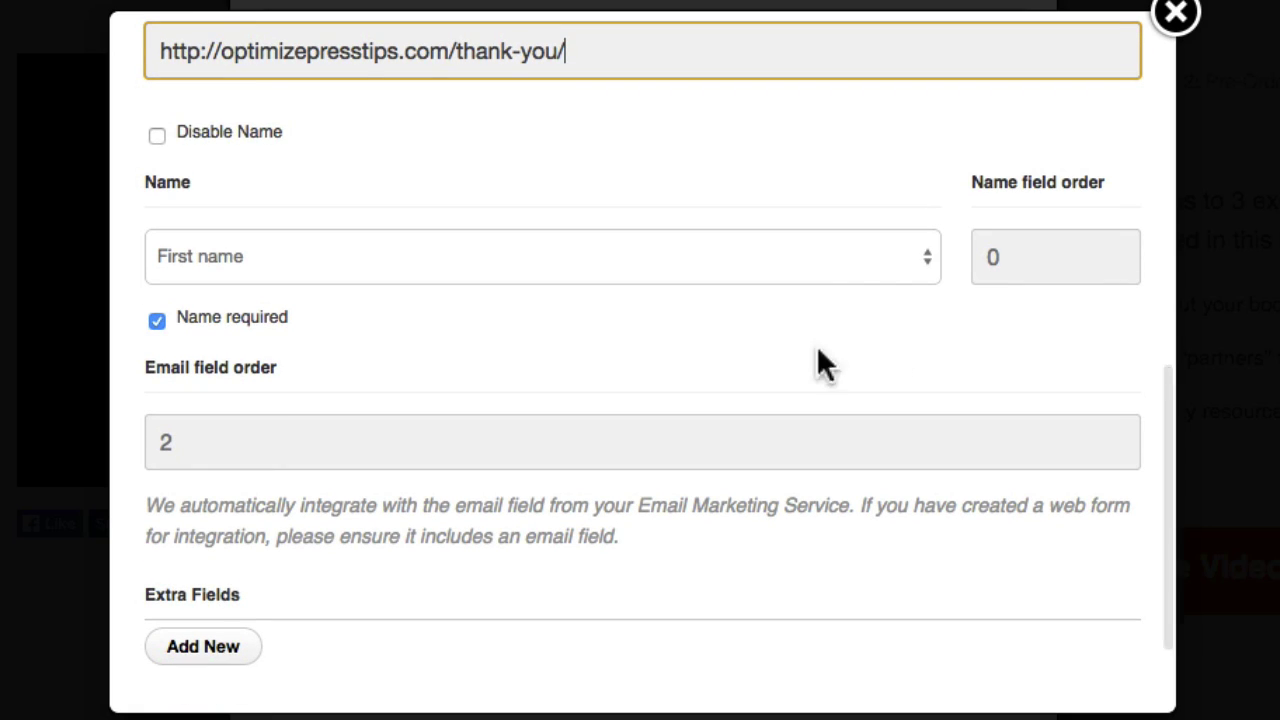
left_click(931, 432)
scroll(620, 512, "down", 3)
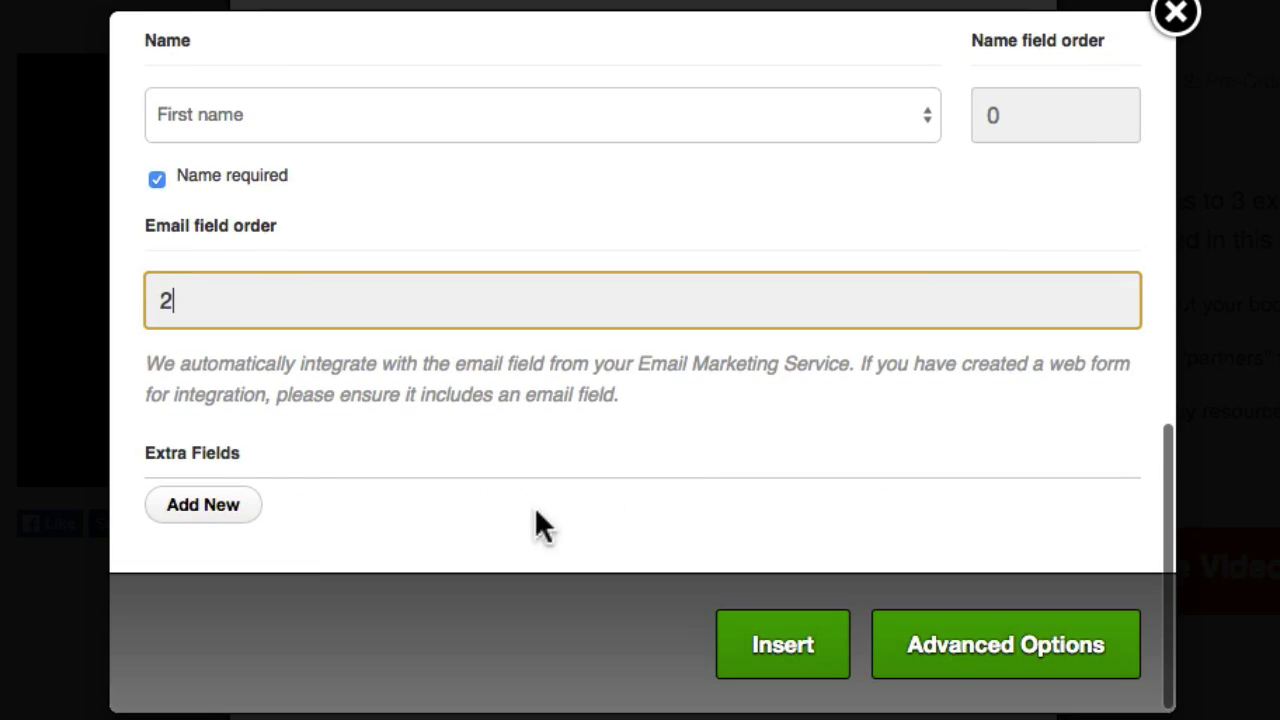
left_click(203, 506)
left_click(377, 587)
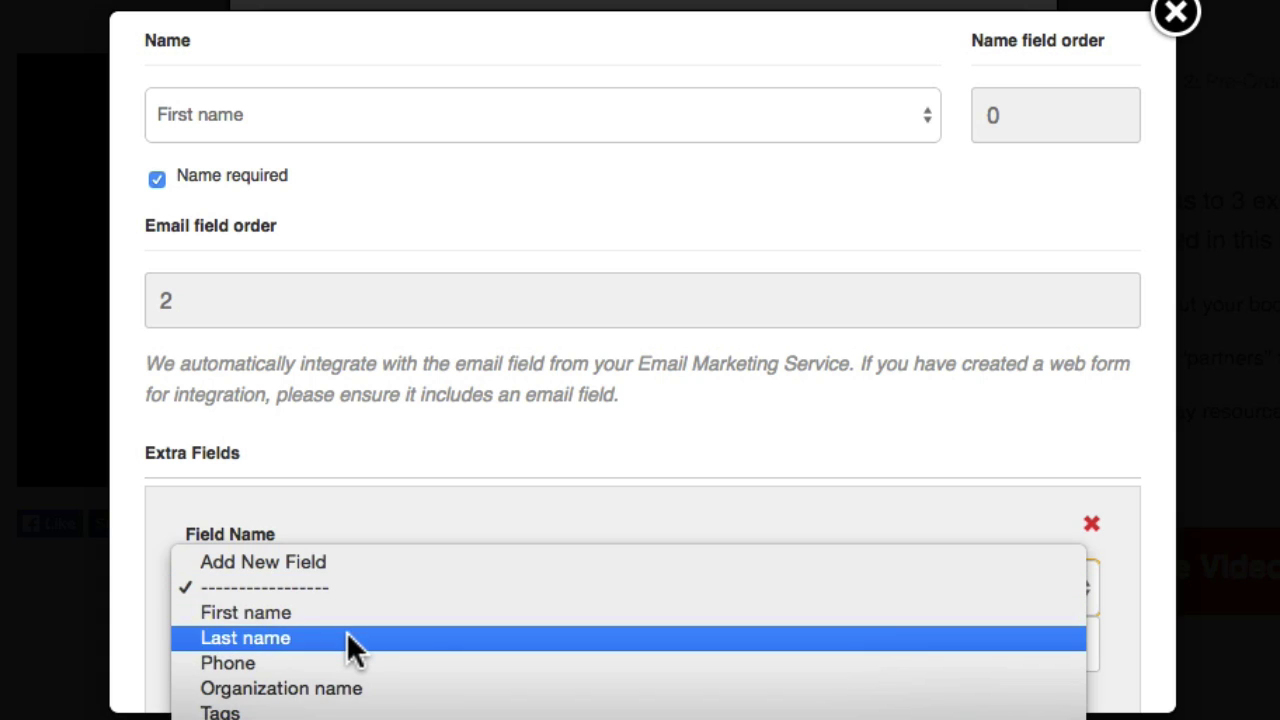
left_click(346, 633)
scroll(567, 393, "down", 5)
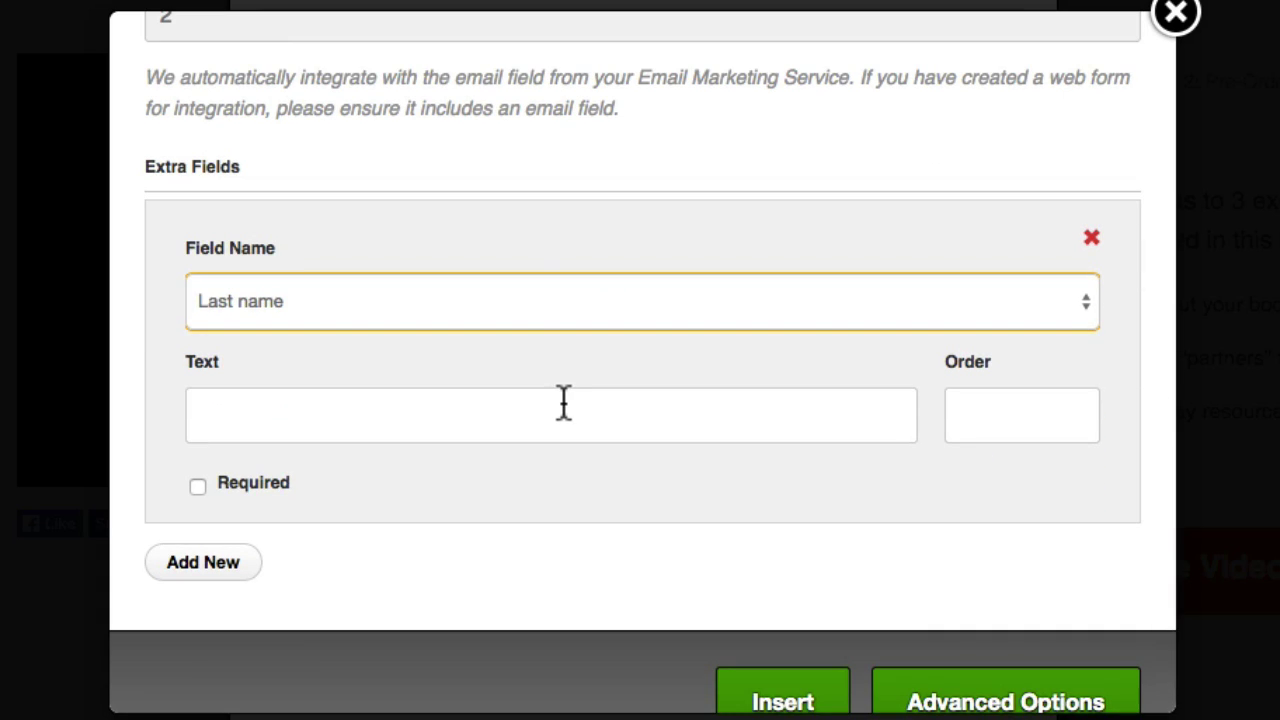
Step: Give the Last name extra field the text "Enter your last name" and order 2
left_click(564, 403)
type("Enter")
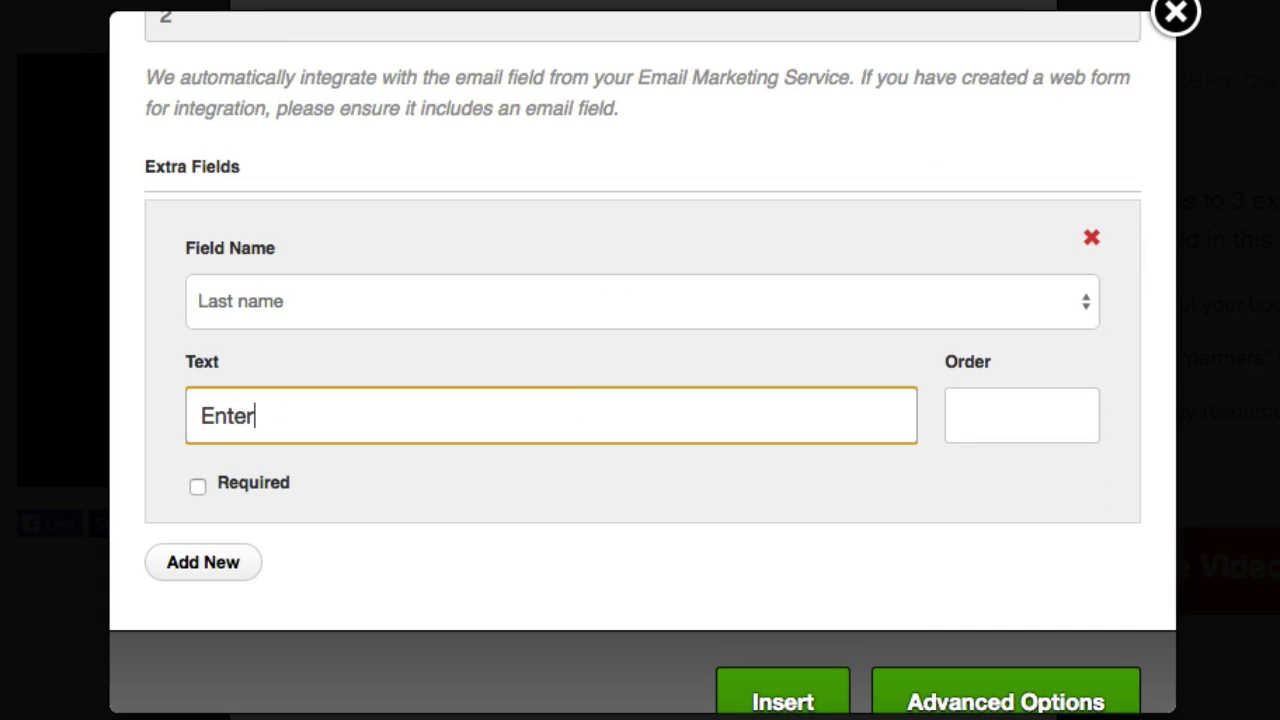
type(" your last name")
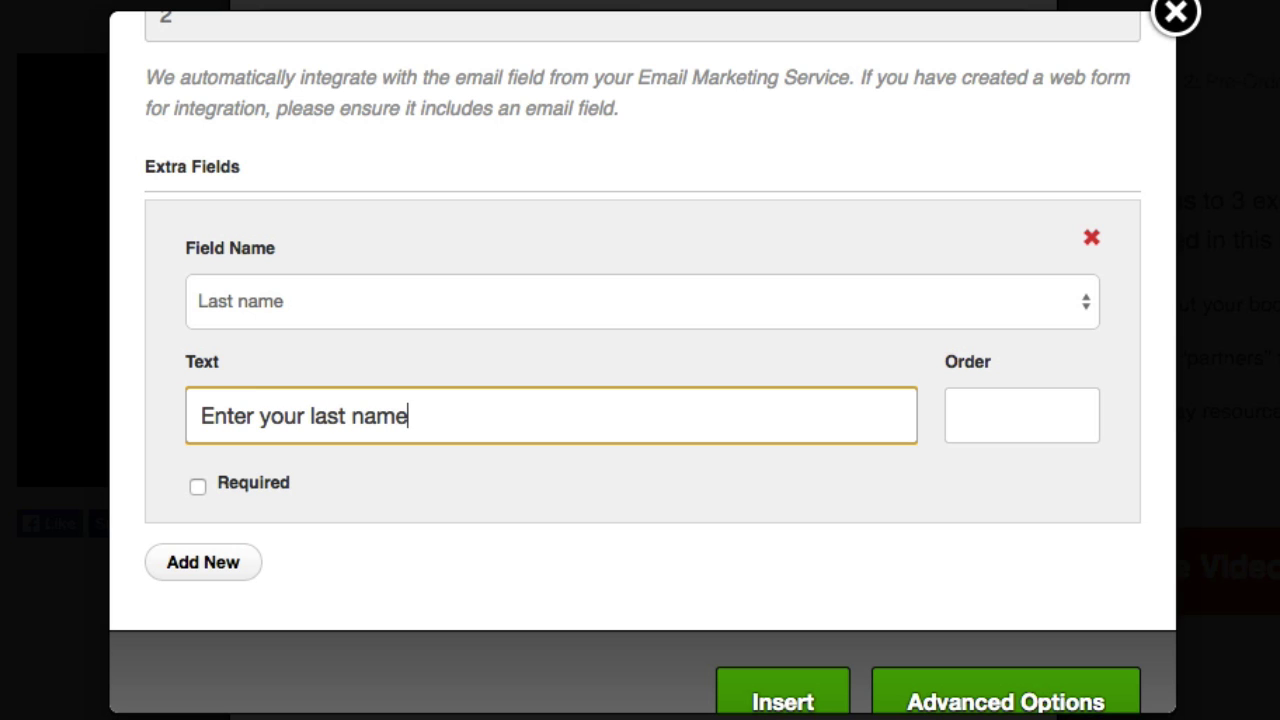
left_click(960, 417)
type("2")
Step: Set the Last name extra field's order to 1 and check it against the name and email field orders
scroll(892, 349, "up", 5)
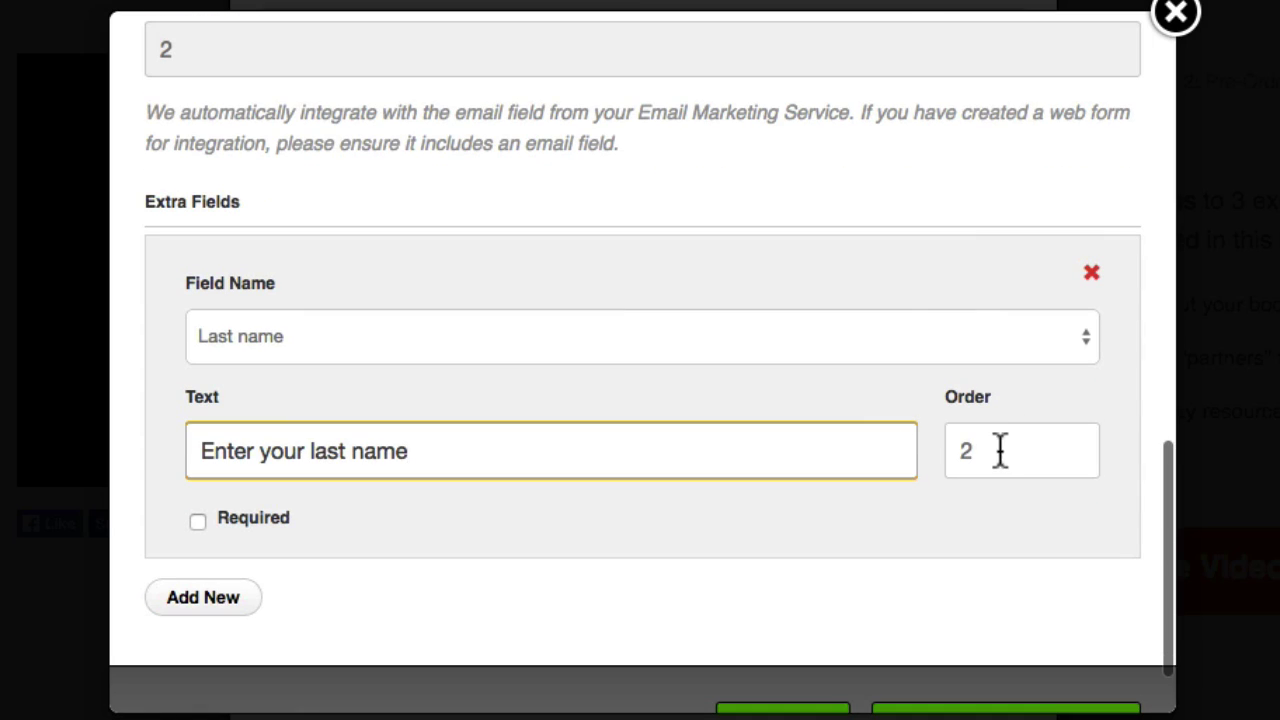
left_click(997, 446)
key("BackSpace")
type("1")
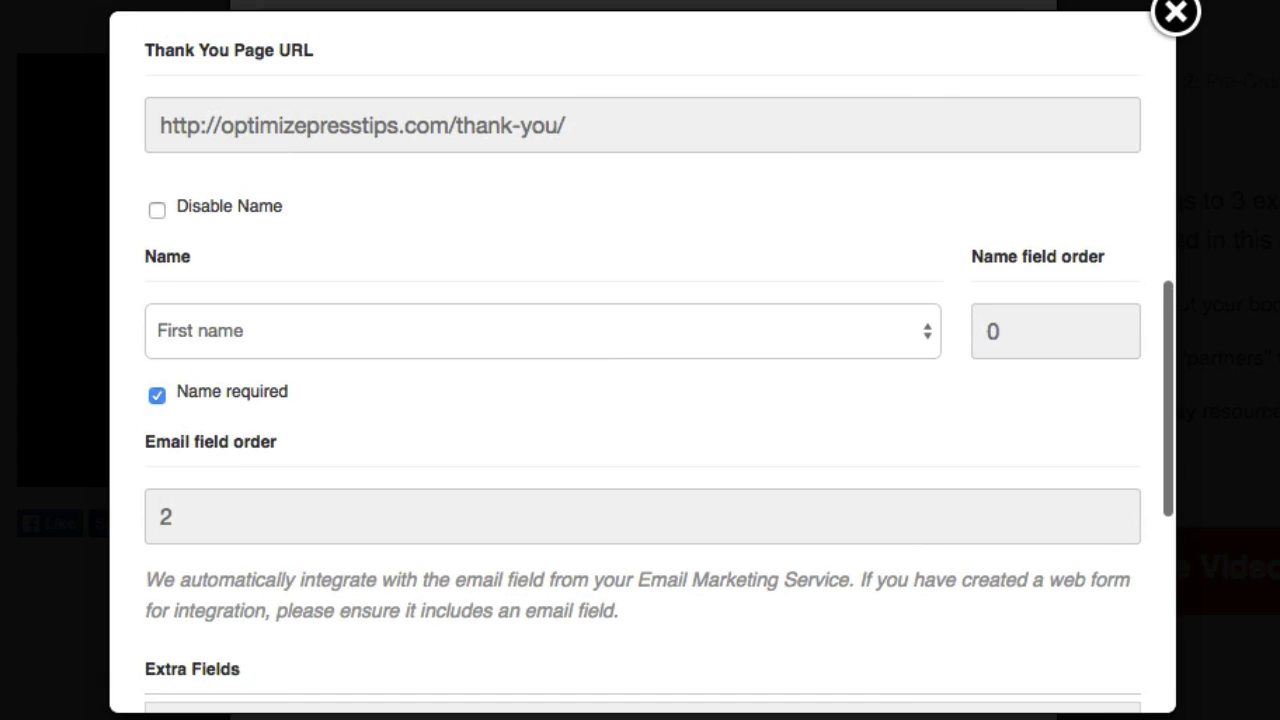
left_click(997, 331)
scroll(997, 360, "down", 3)
scroll(962, 450, "down", 2)
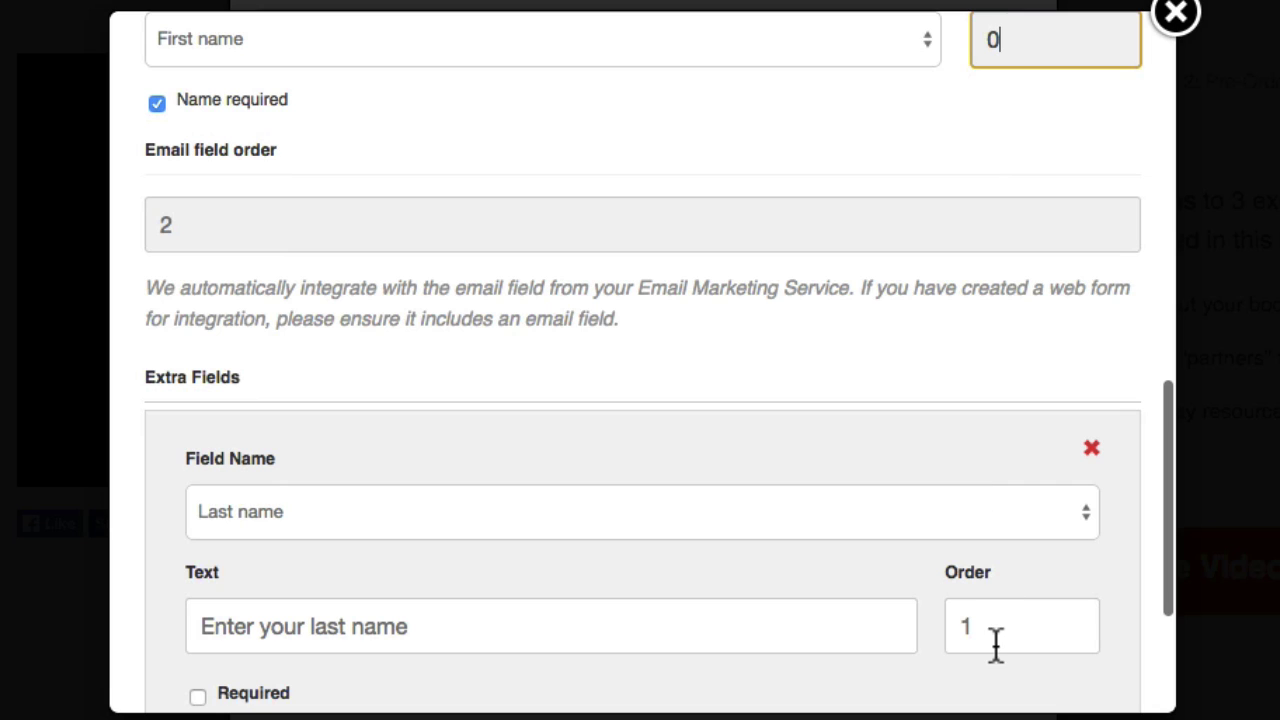
scroll(996, 645, "down", 2)
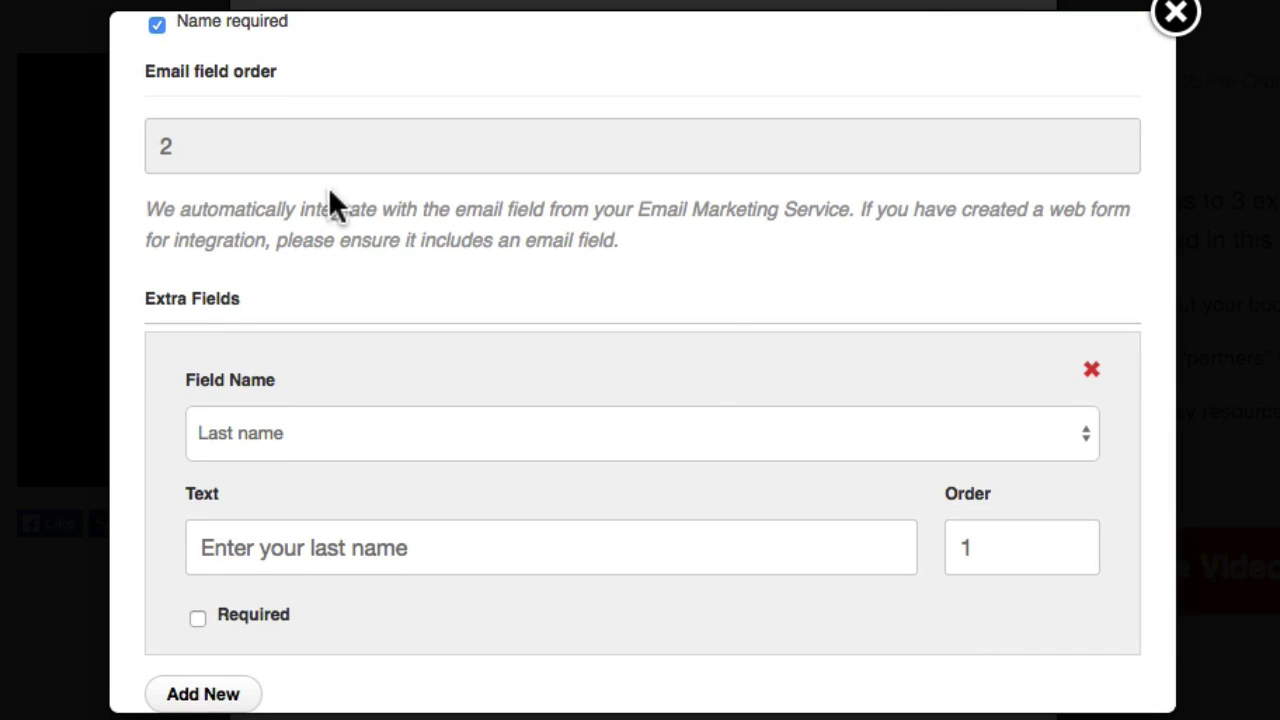
Step: Try Tags as the extra field's name, then set it back to Last name
scroll(759, 360, "down", 1)
scroll(759, 360, "down", 2)
left_click(957, 264)
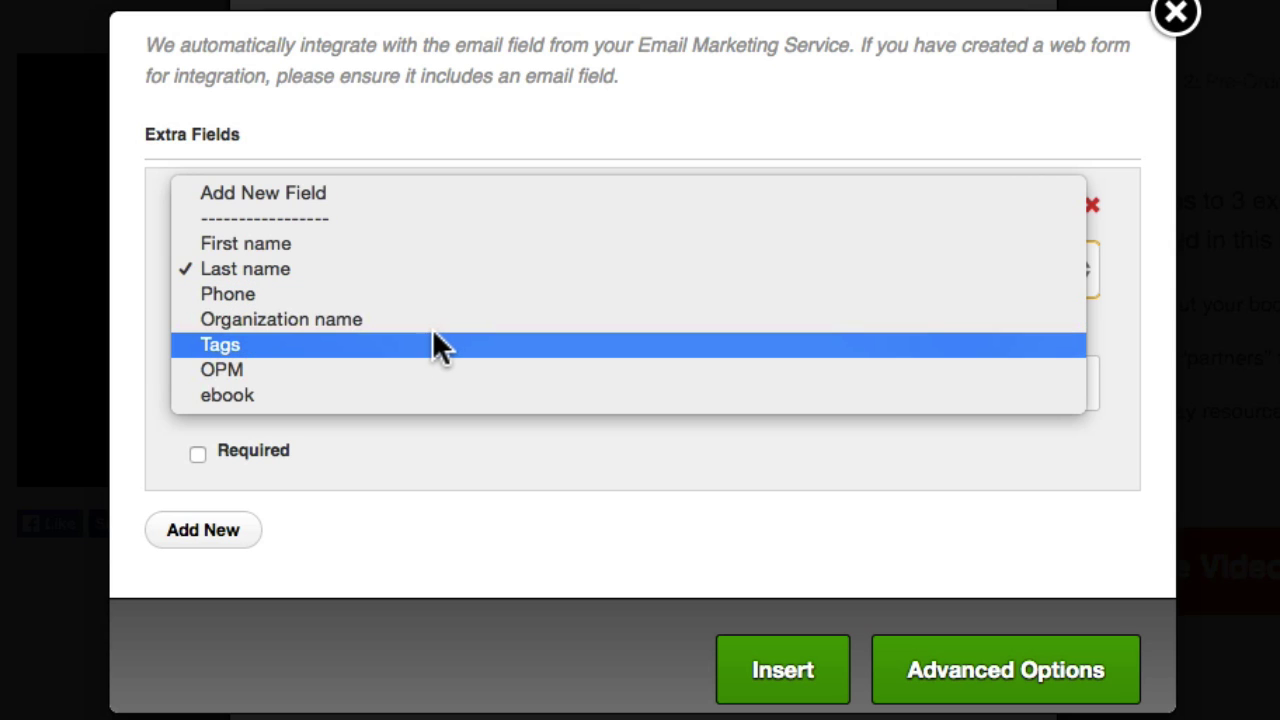
left_click(396, 344)
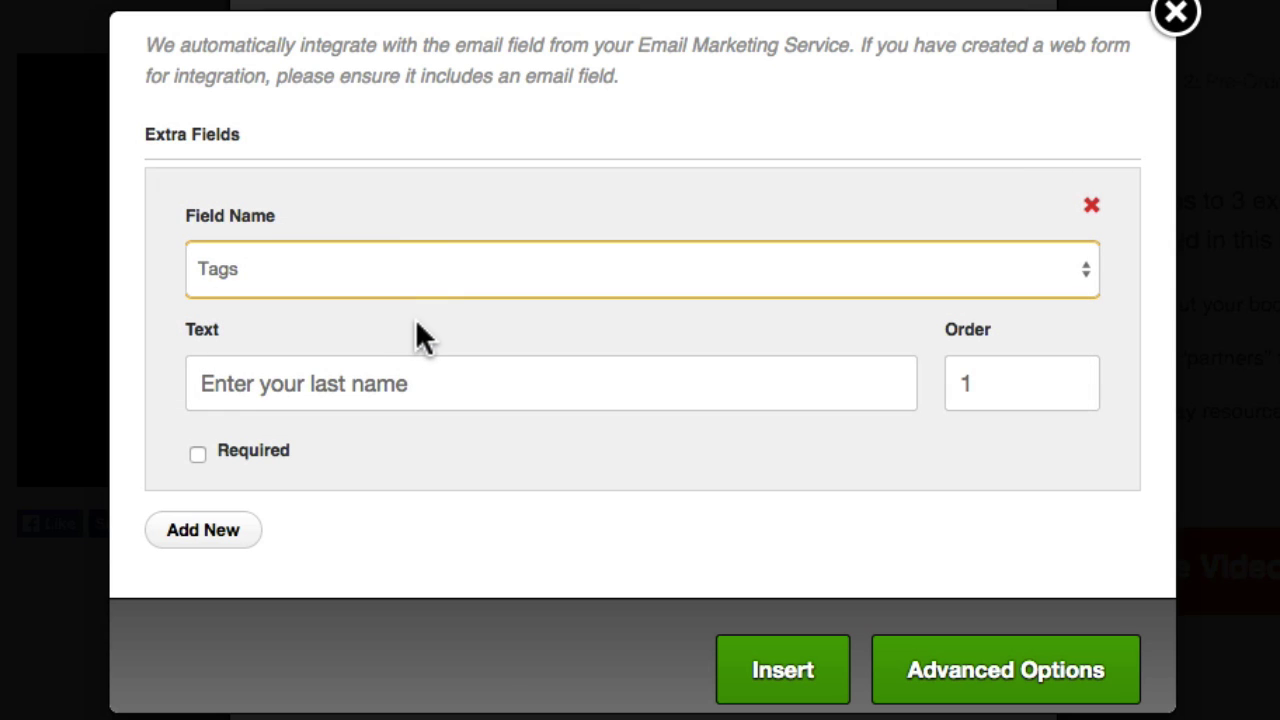
left_click(421, 288)
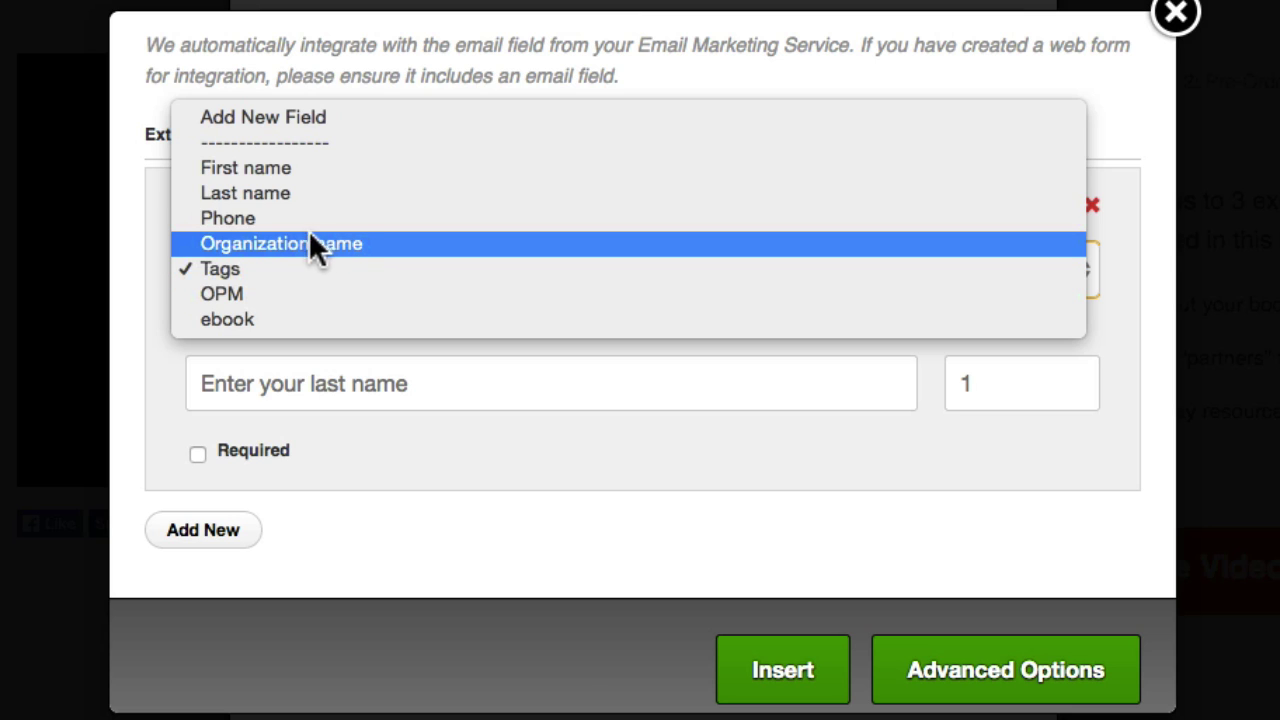
left_click(296, 192)
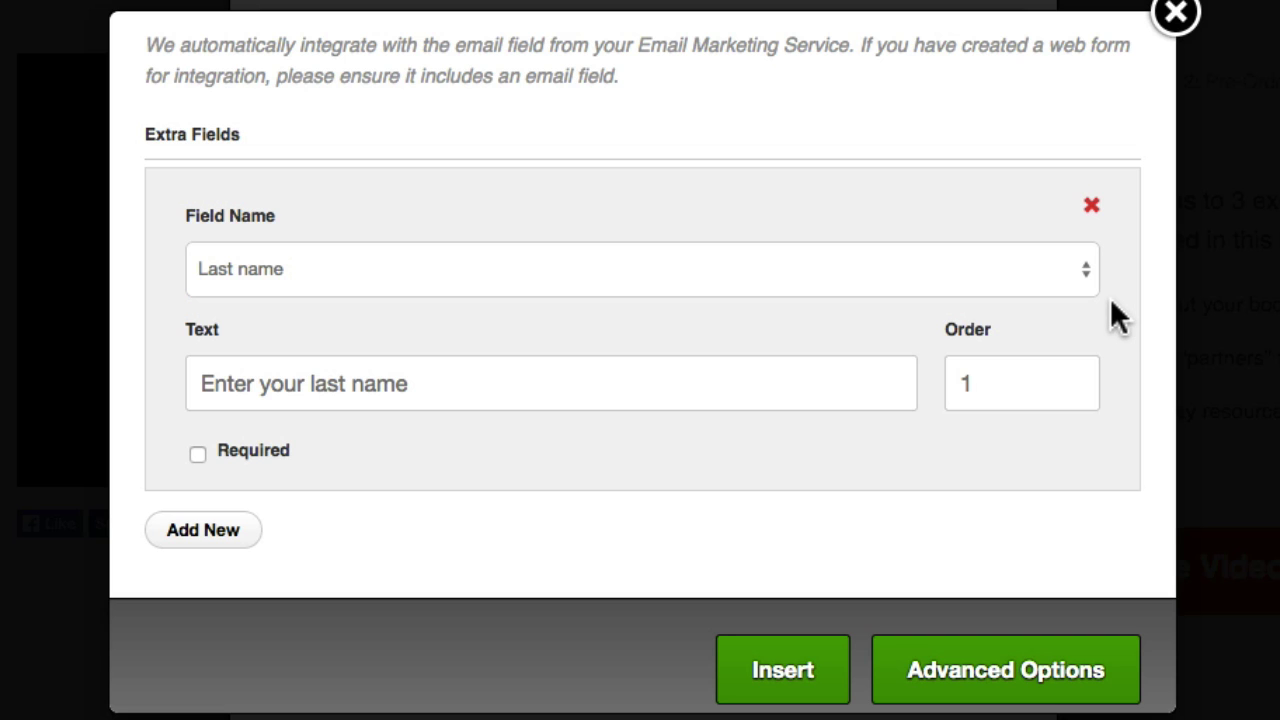
left_click(1086, 271)
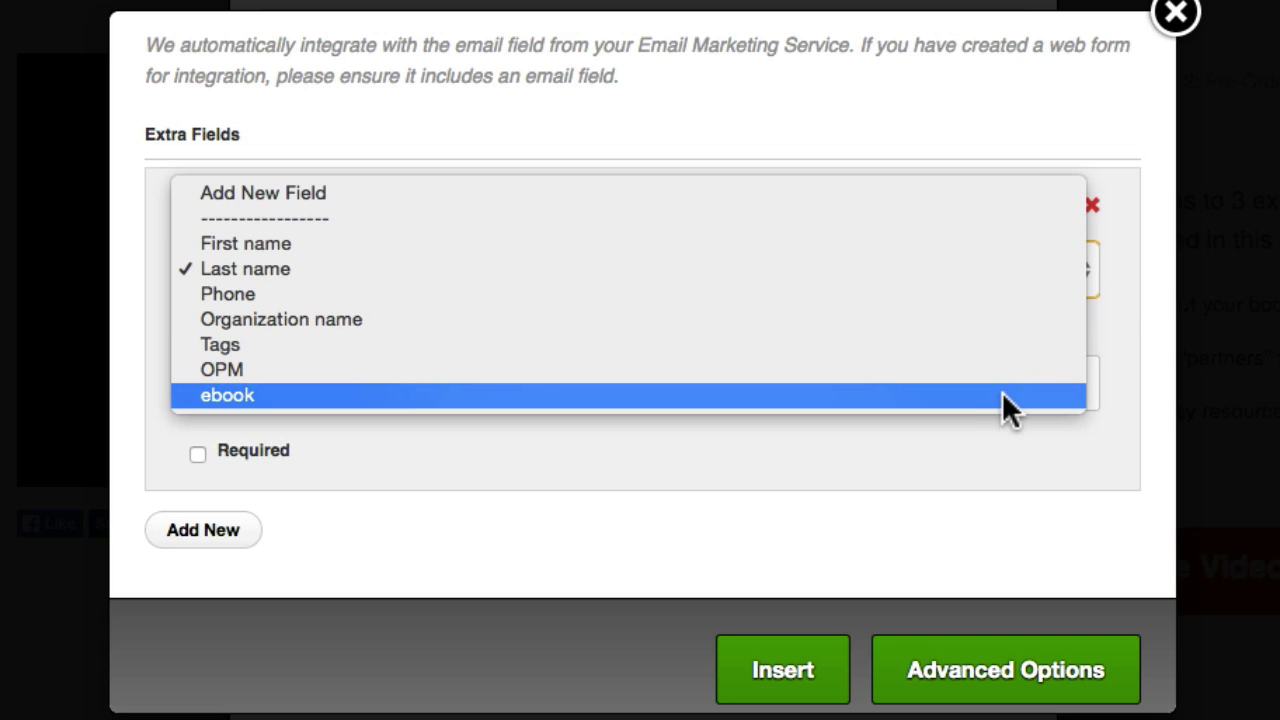
left_click(1115, 336)
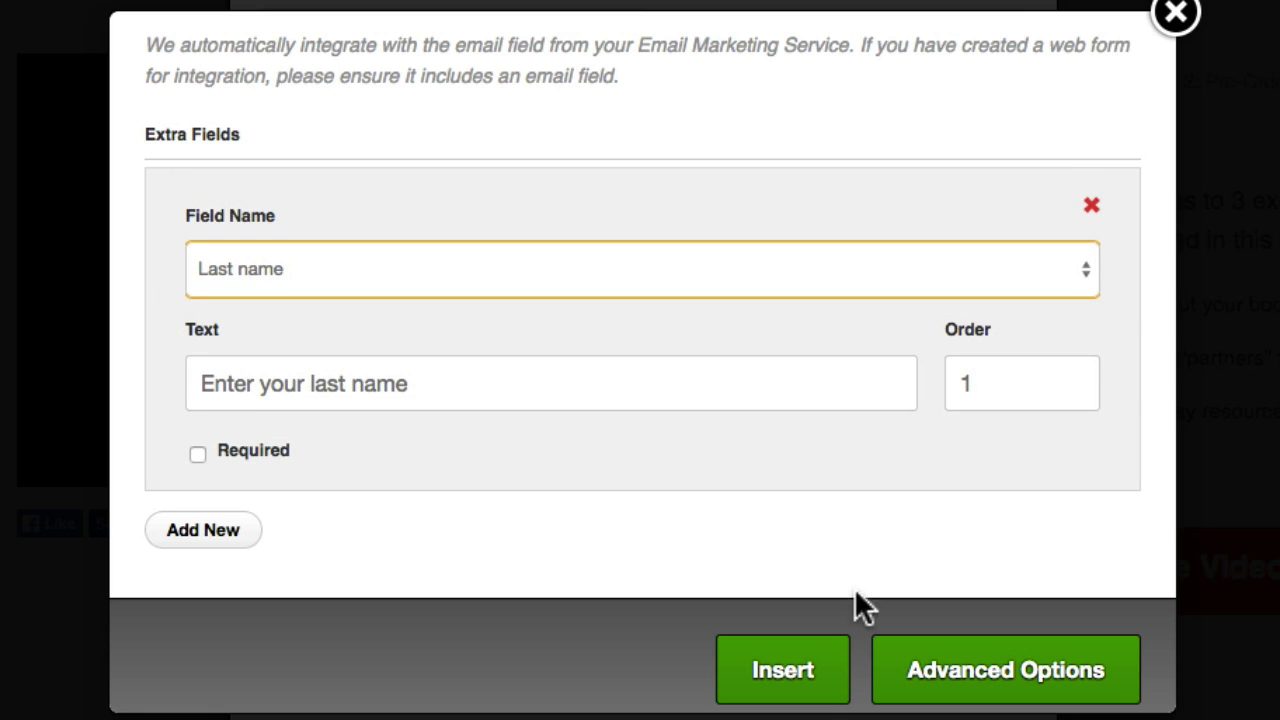
Step: Insert the configured opt-in box, update the popup content, and save and close the landing page
left_click(783, 670)
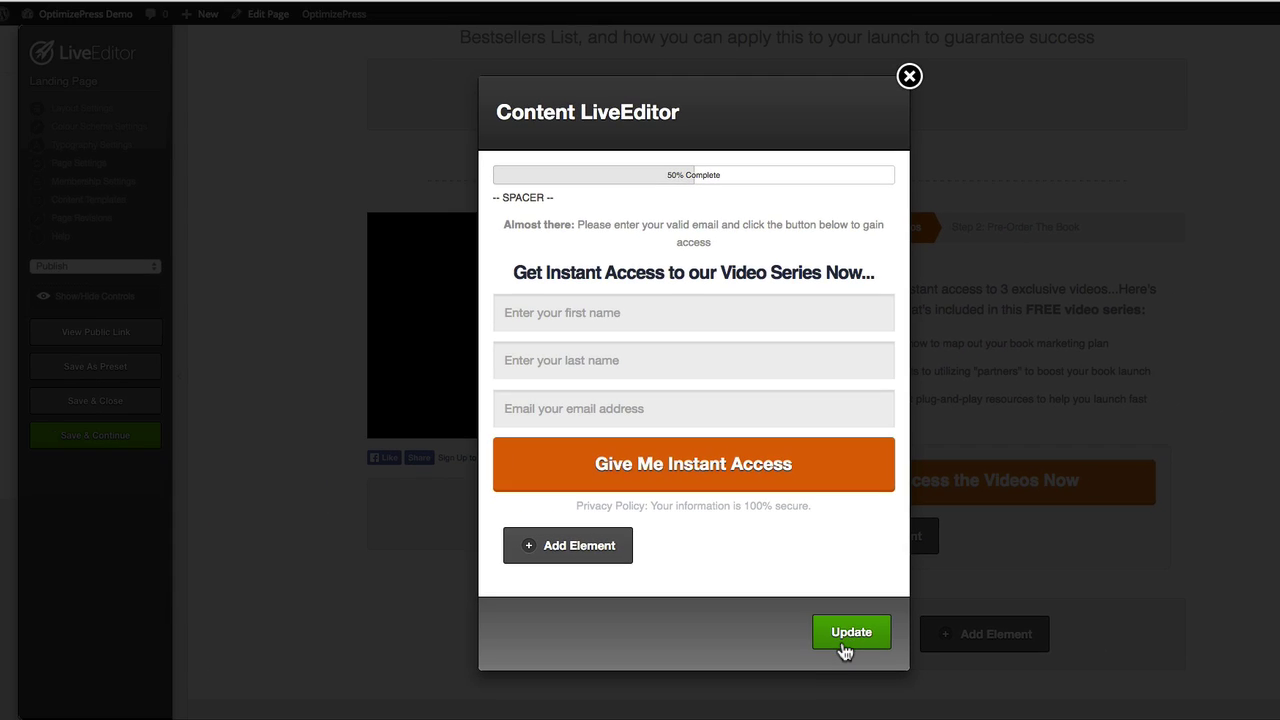
left_click(856, 664)
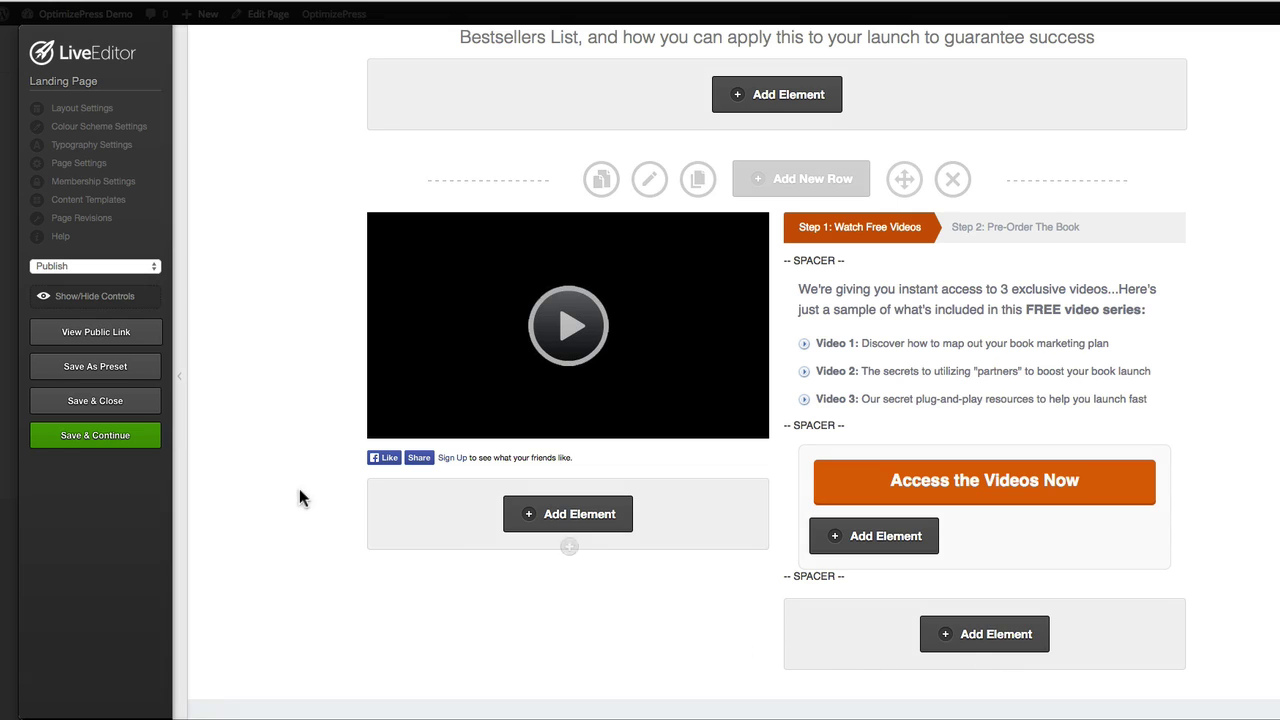
left_click(136, 405)
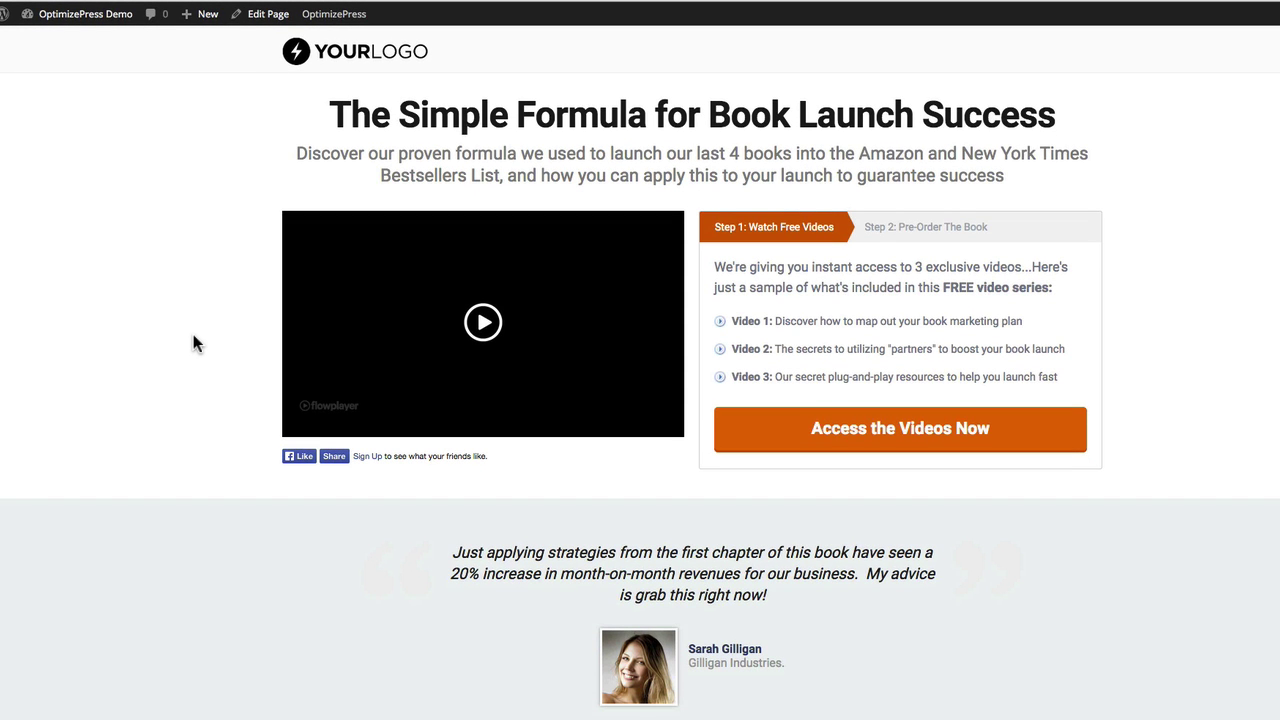
Step: Check the opt-in form in the live landing page's "Access the Videos Now" popup, and view the thank you page
right_click(193, 334)
left_click(214, 370)
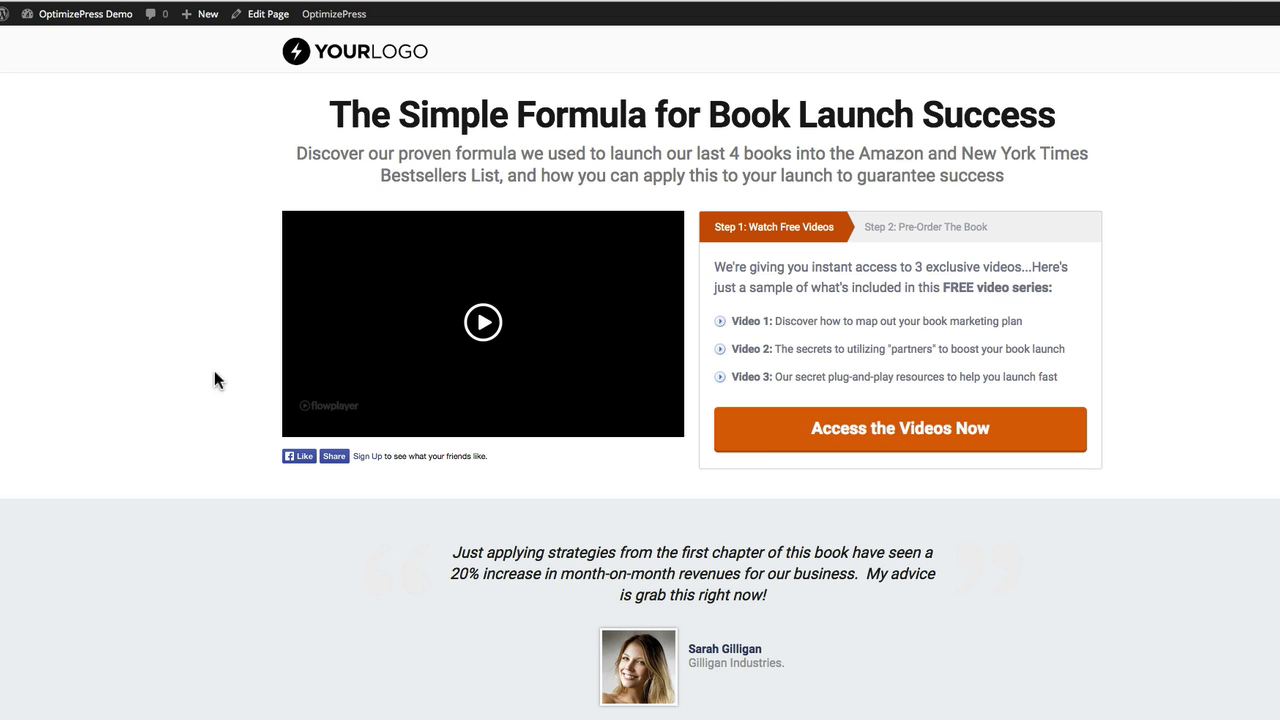
left_click(850, 436)
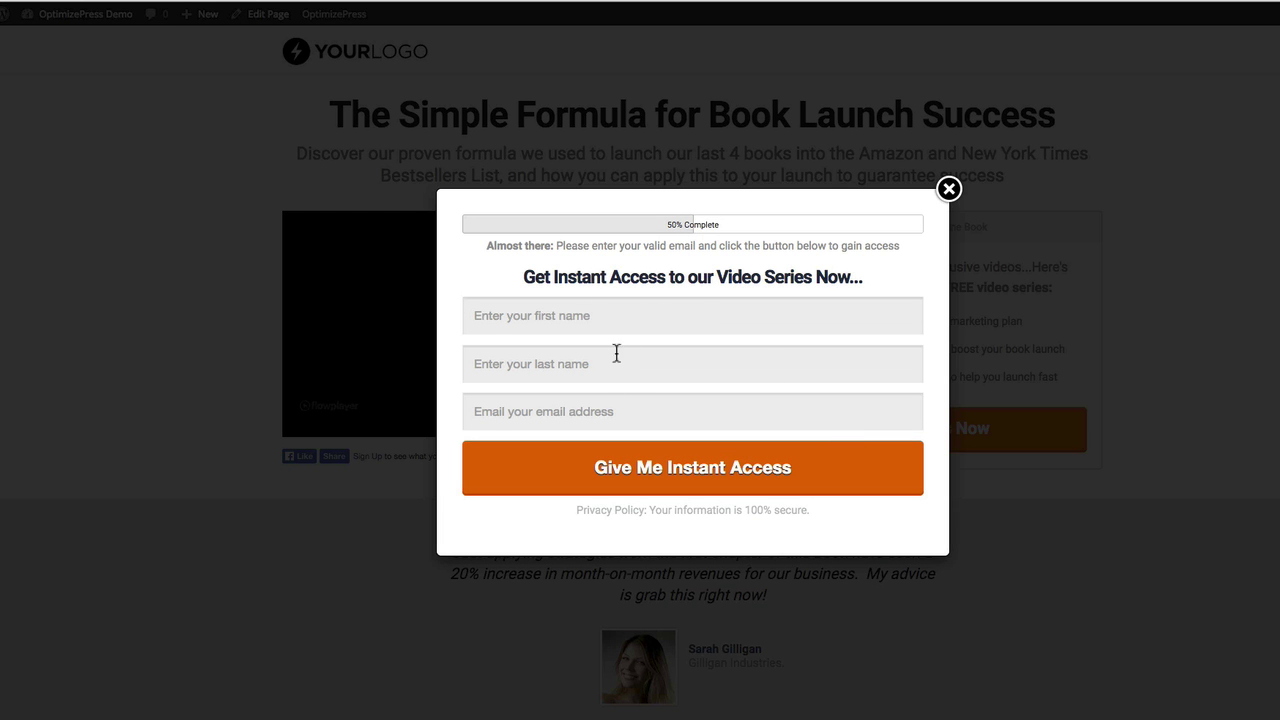
left_click(949, 189)
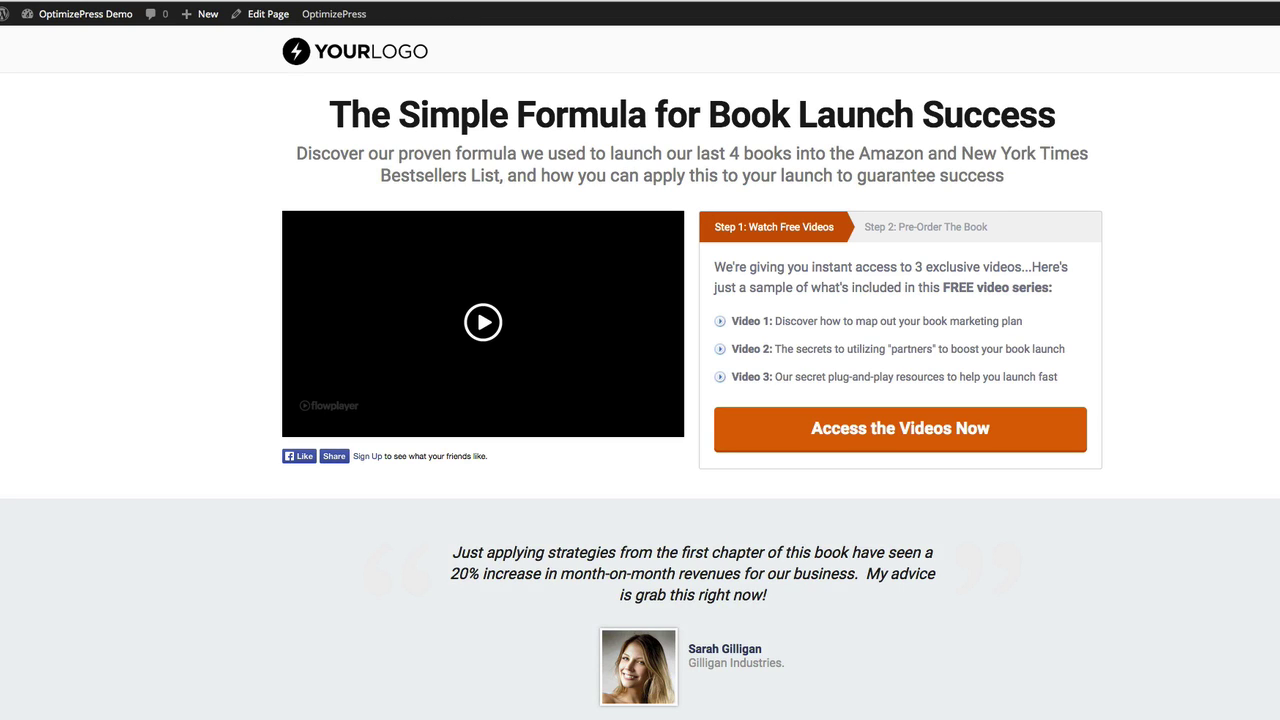
key("ctrl+Tab")
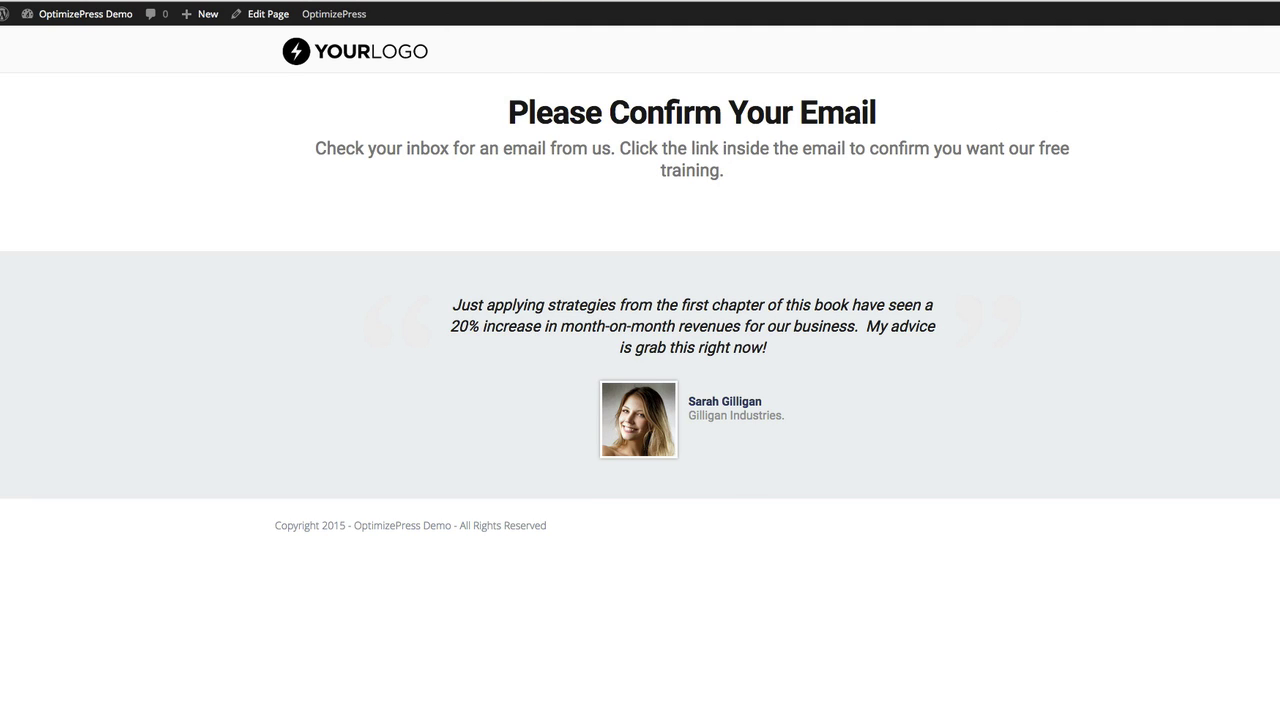
Step: Switch to ActiveCampaign and create a new campaign named "Follow Up"
key("ctrl+Tab")
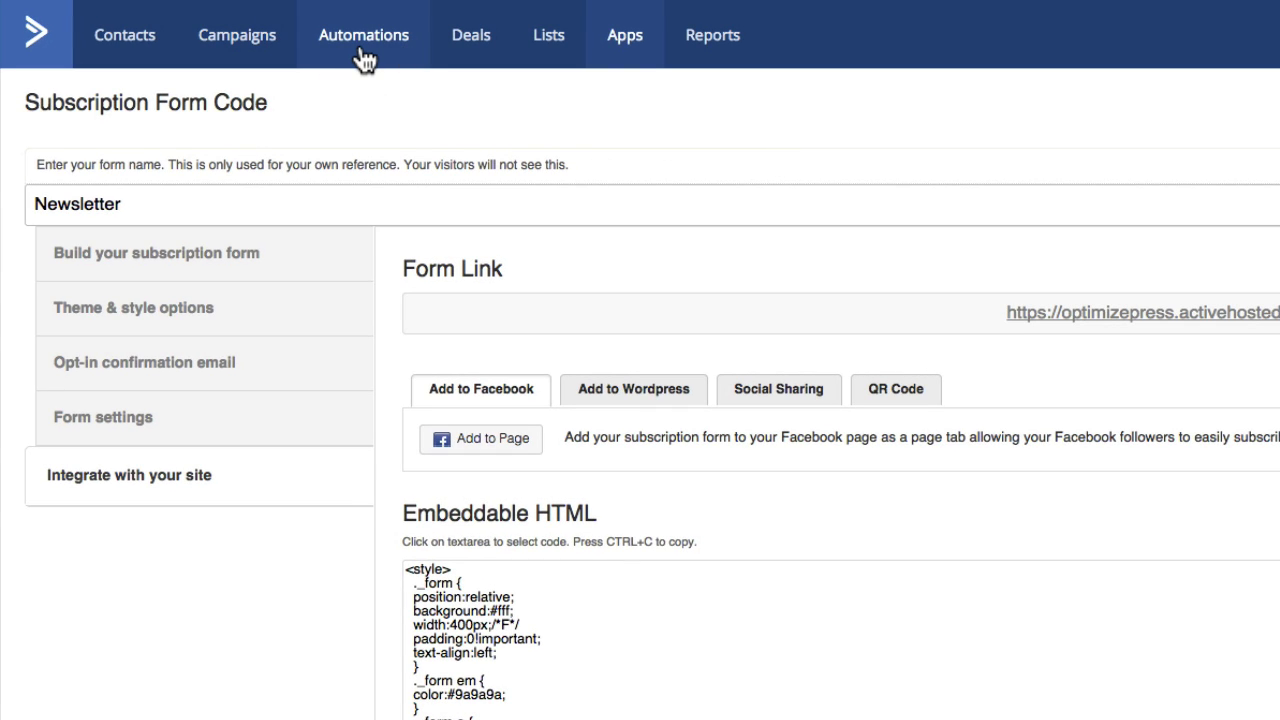
left_click(240, 42)
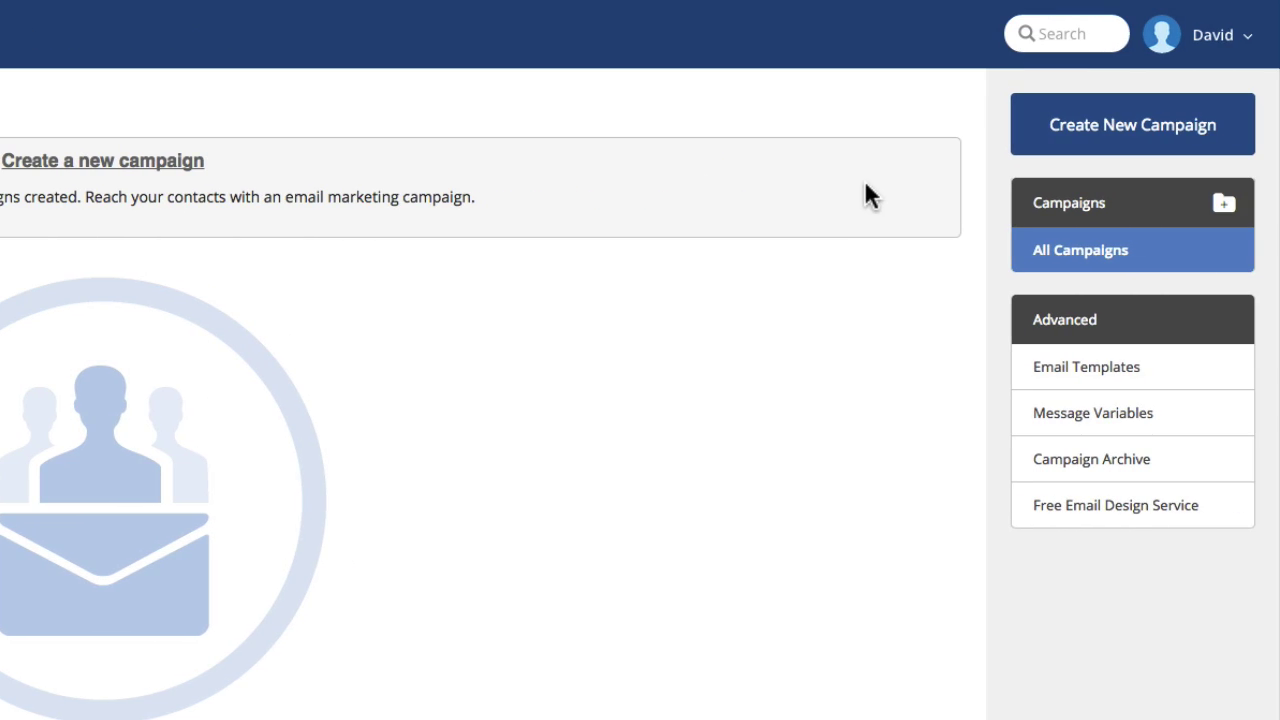
left_click(1060, 135)
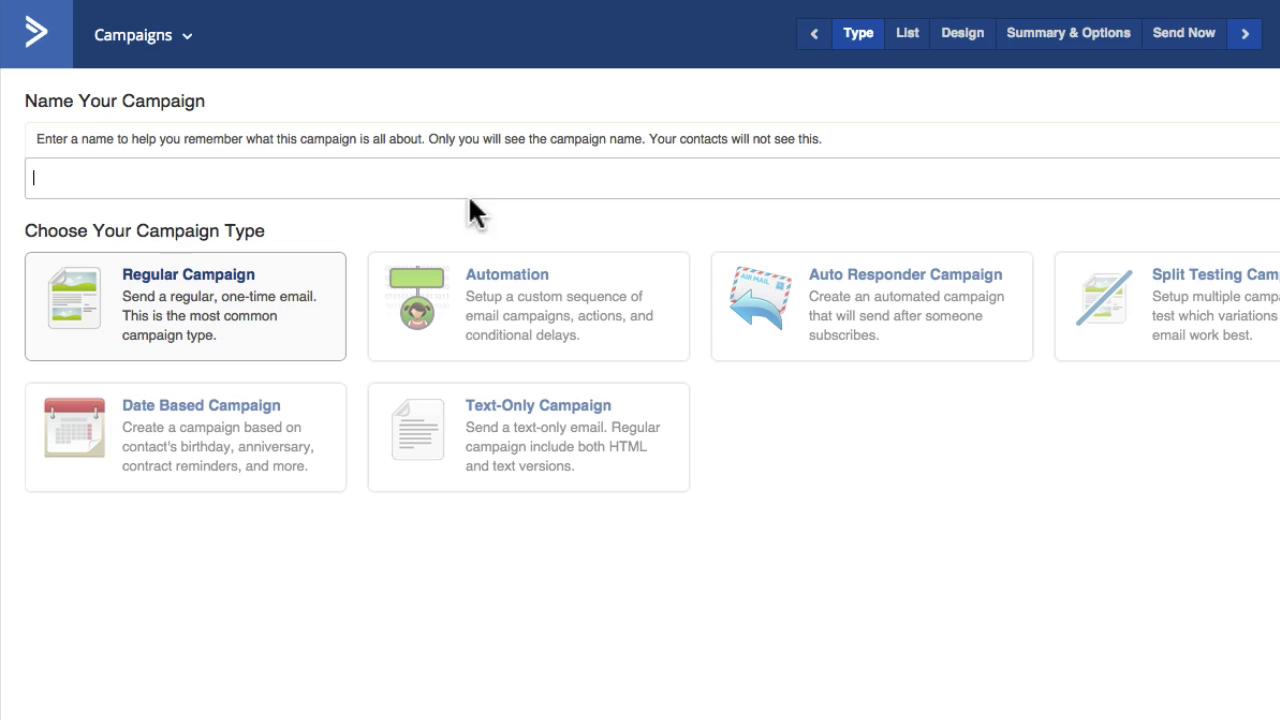
type("Follow Up")
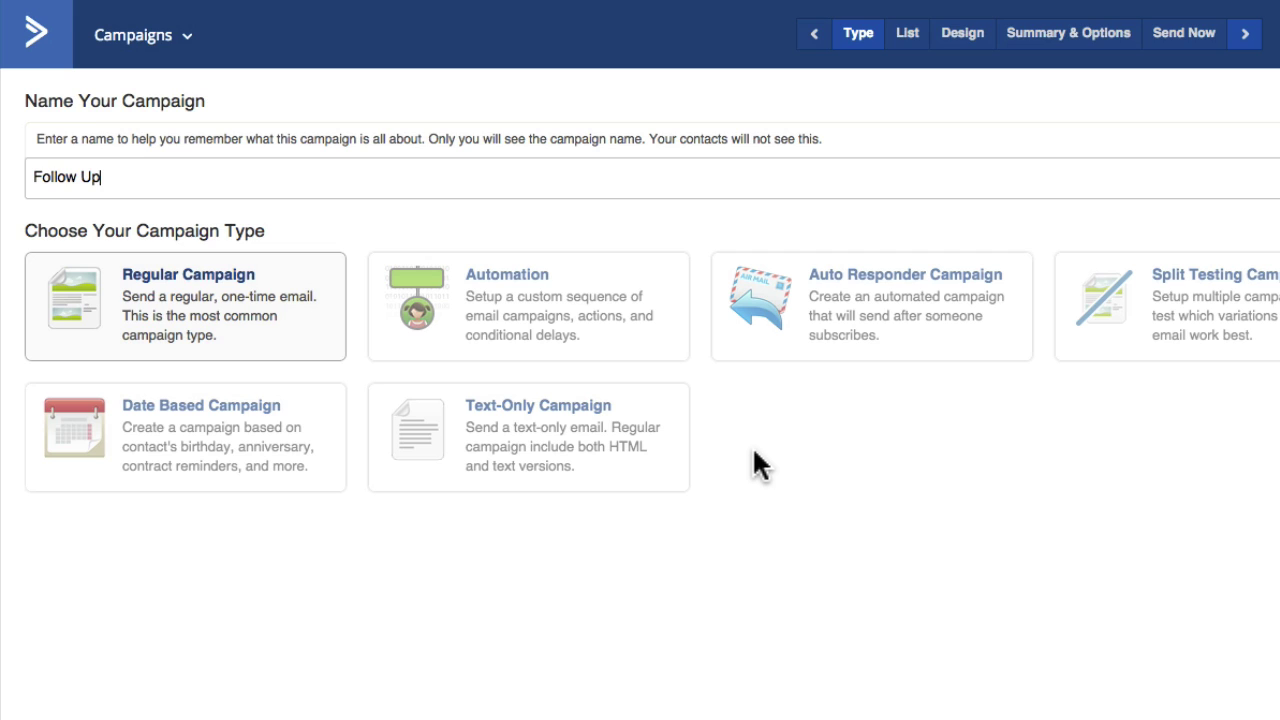
Step: Make the campaign an Auto Responder Campaign and select the Newsletter list, continuing to the design templates
left_click(828, 325)
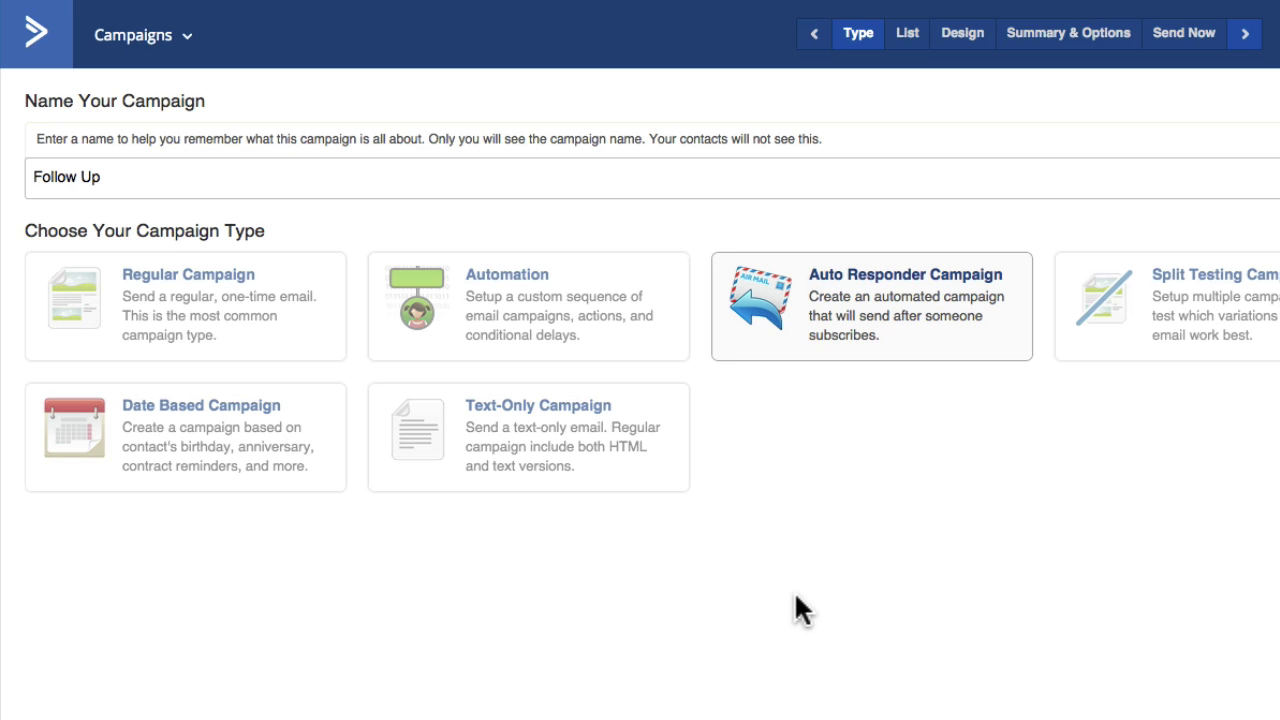
mouse_move(133, 47)
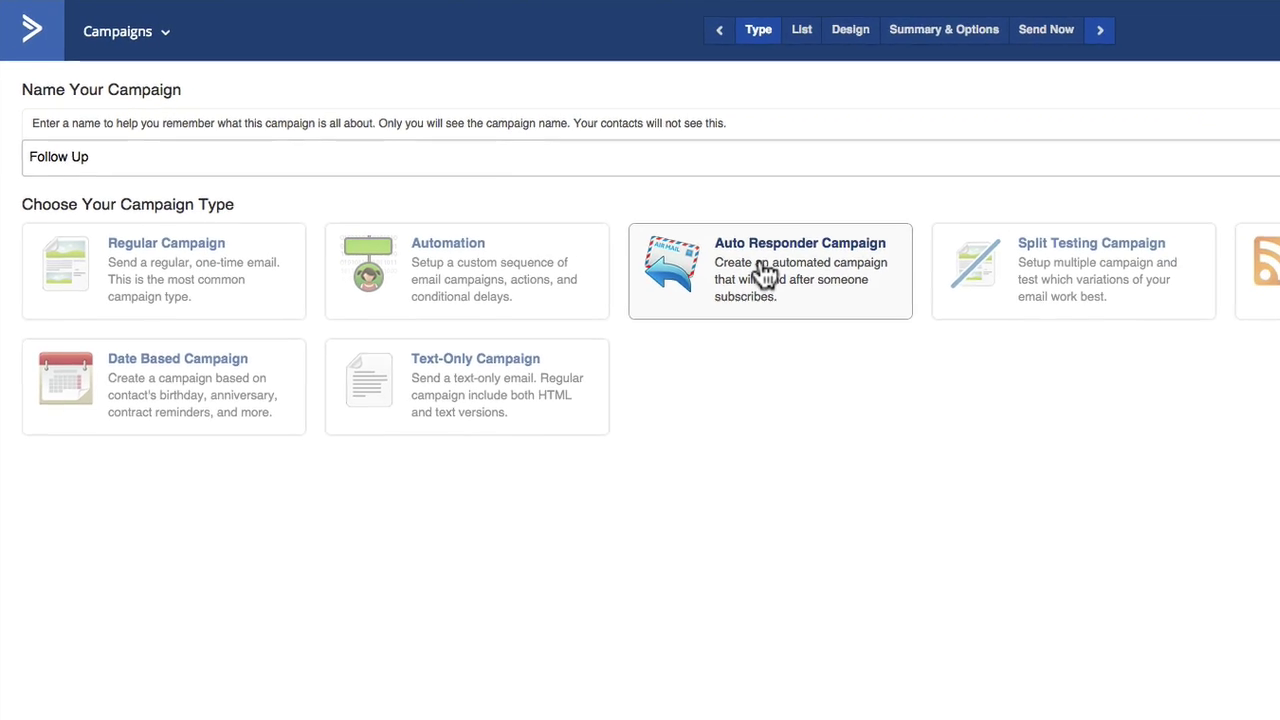
left_click(40, 700)
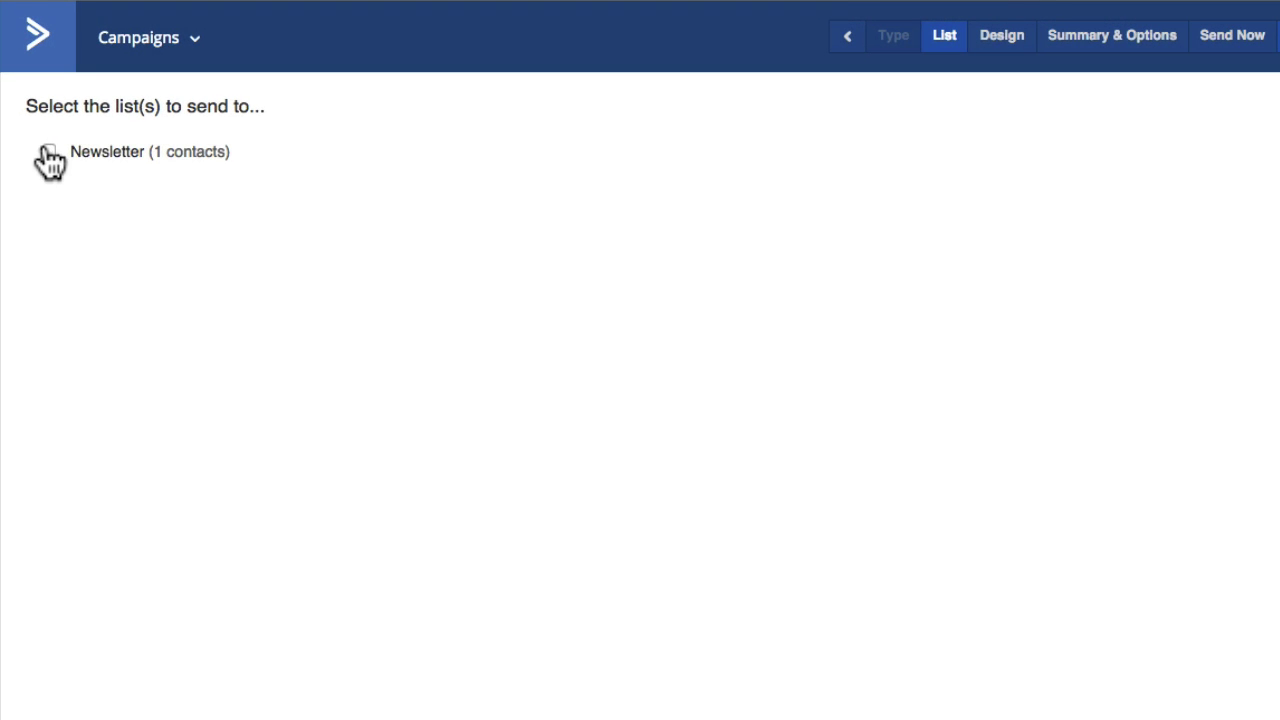
left_click(48, 151)
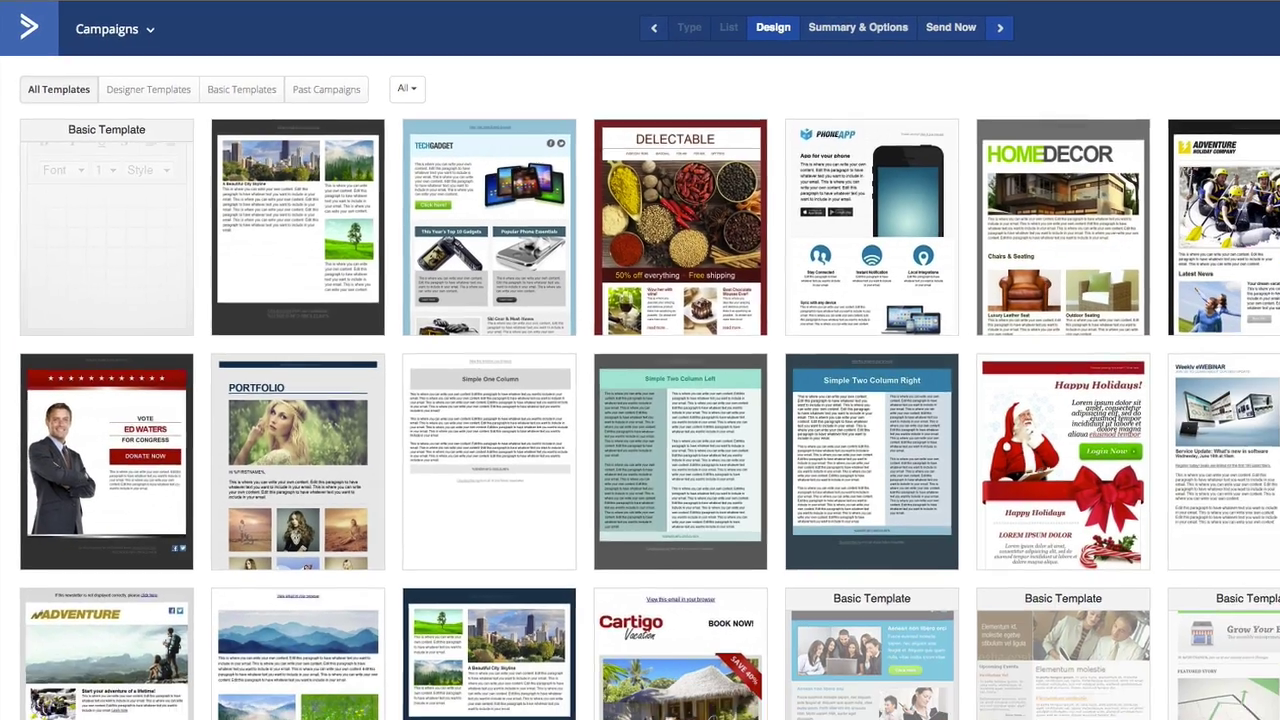
mouse_move(140, 156)
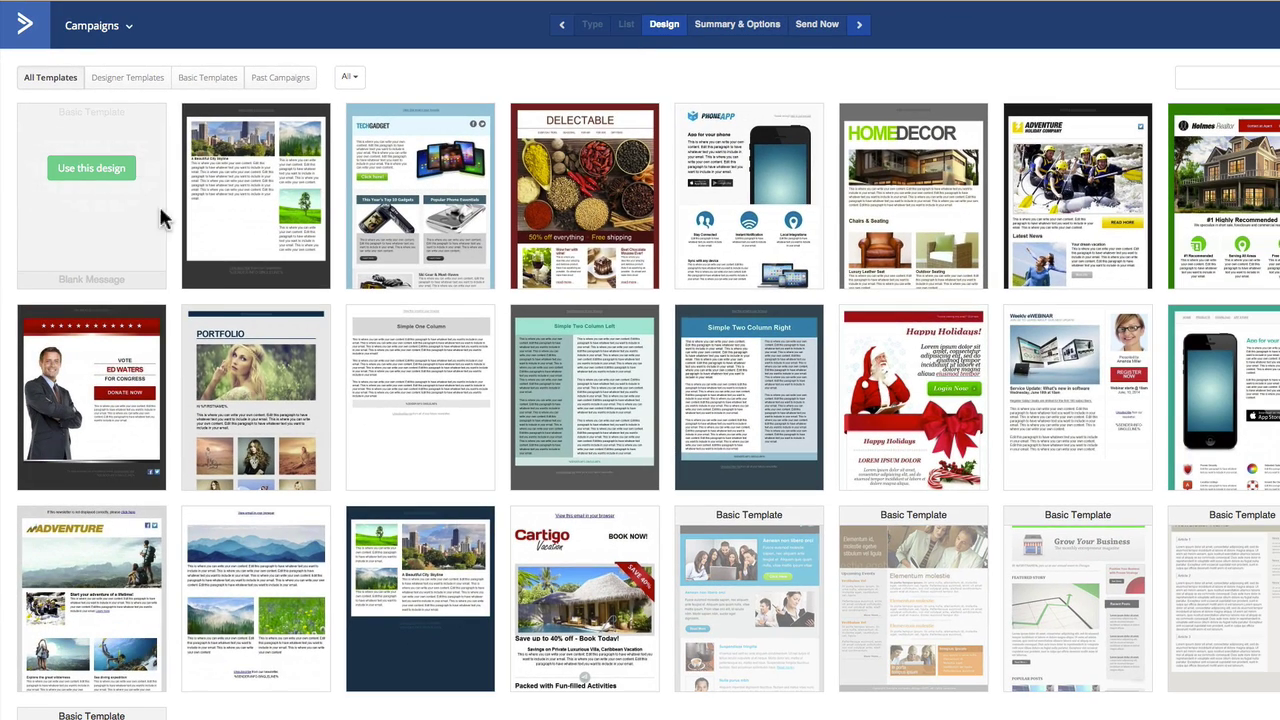
Step: Look through the available email design templates for the Follow Up campaign
scroll(217, 345, "down", 3)
scroll(216, 345, "up", 3)
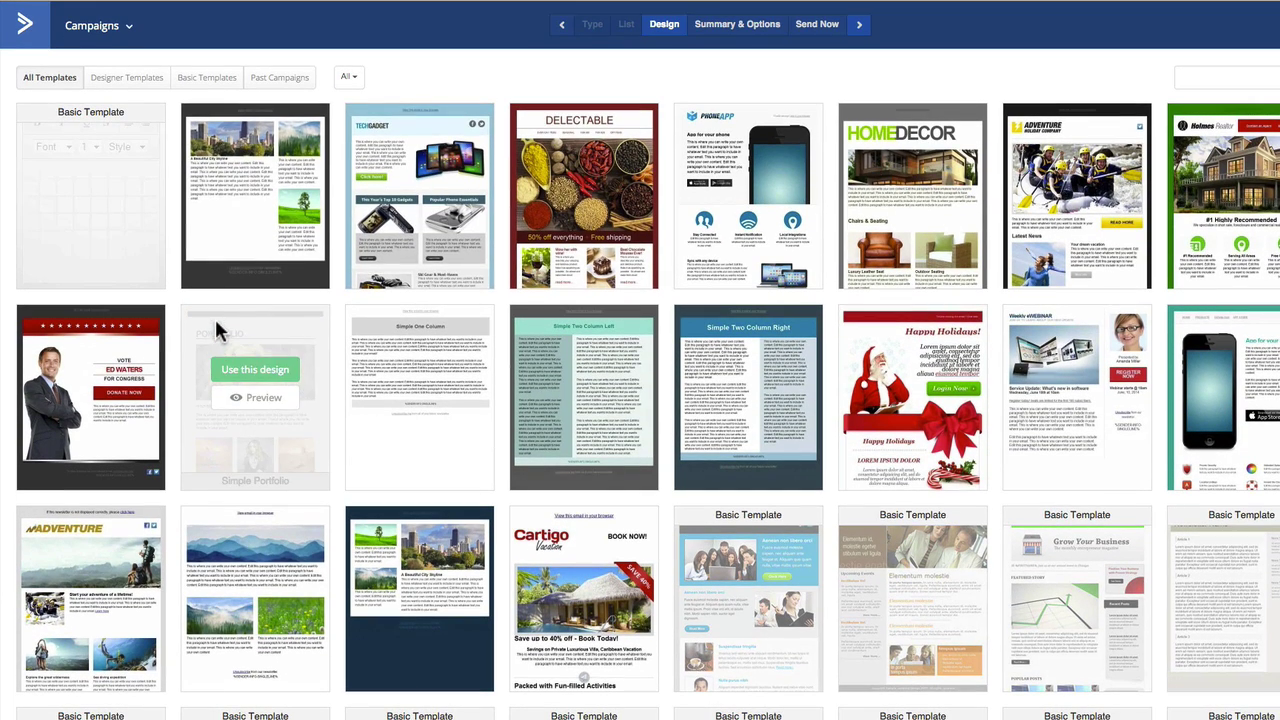
mouse_move(413, 222)
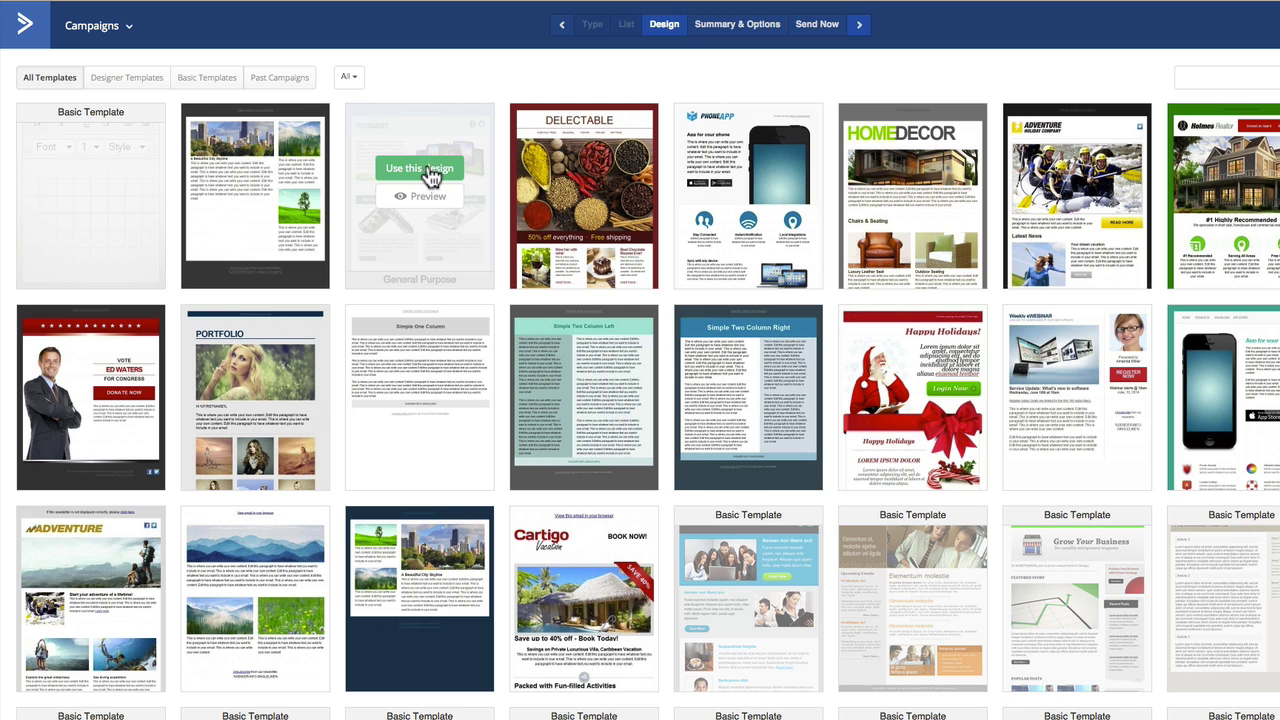
left_click(421, 200)
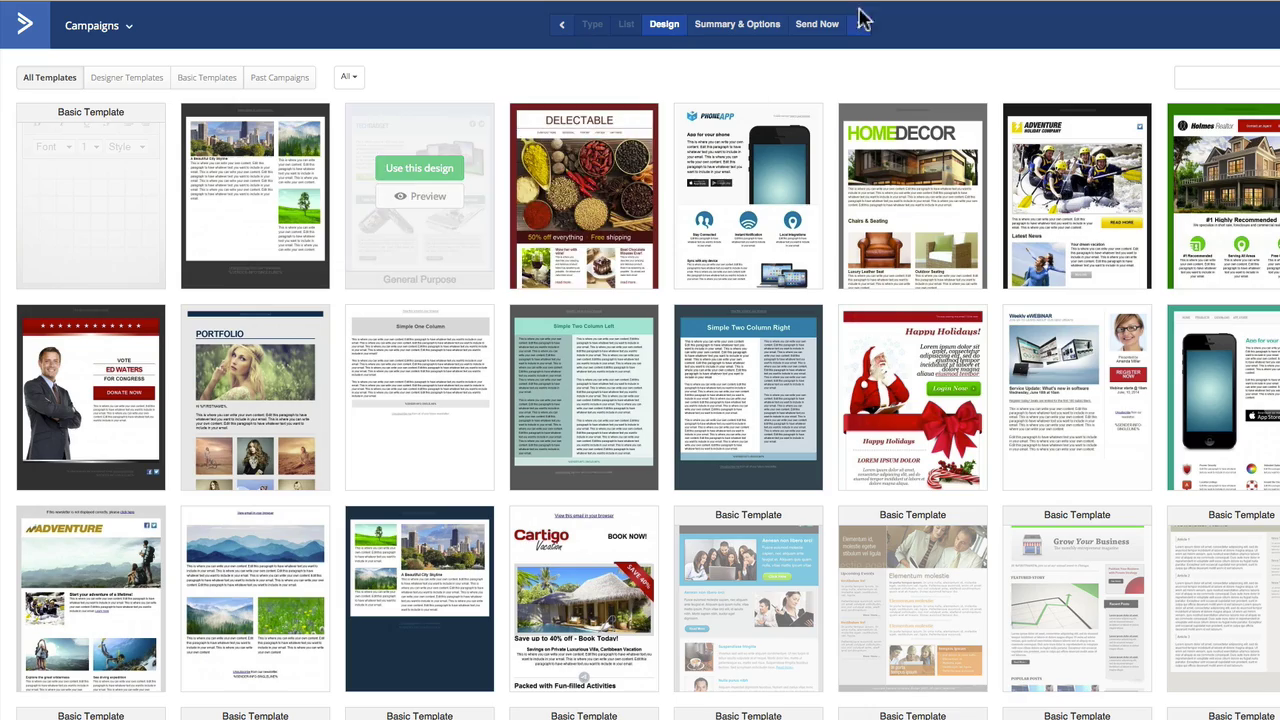
scroll(583, 308, "down", 5)
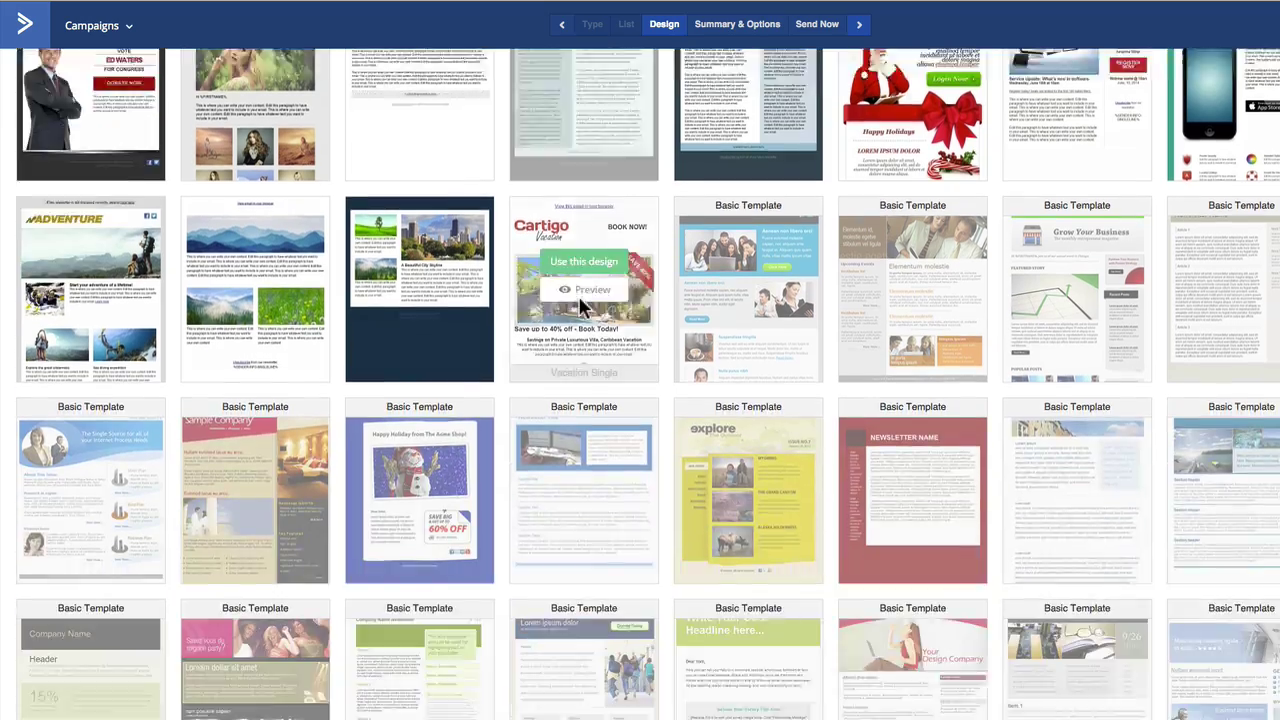
scroll(583, 308, "up", 4)
scroll(583, 310, "up", 1)
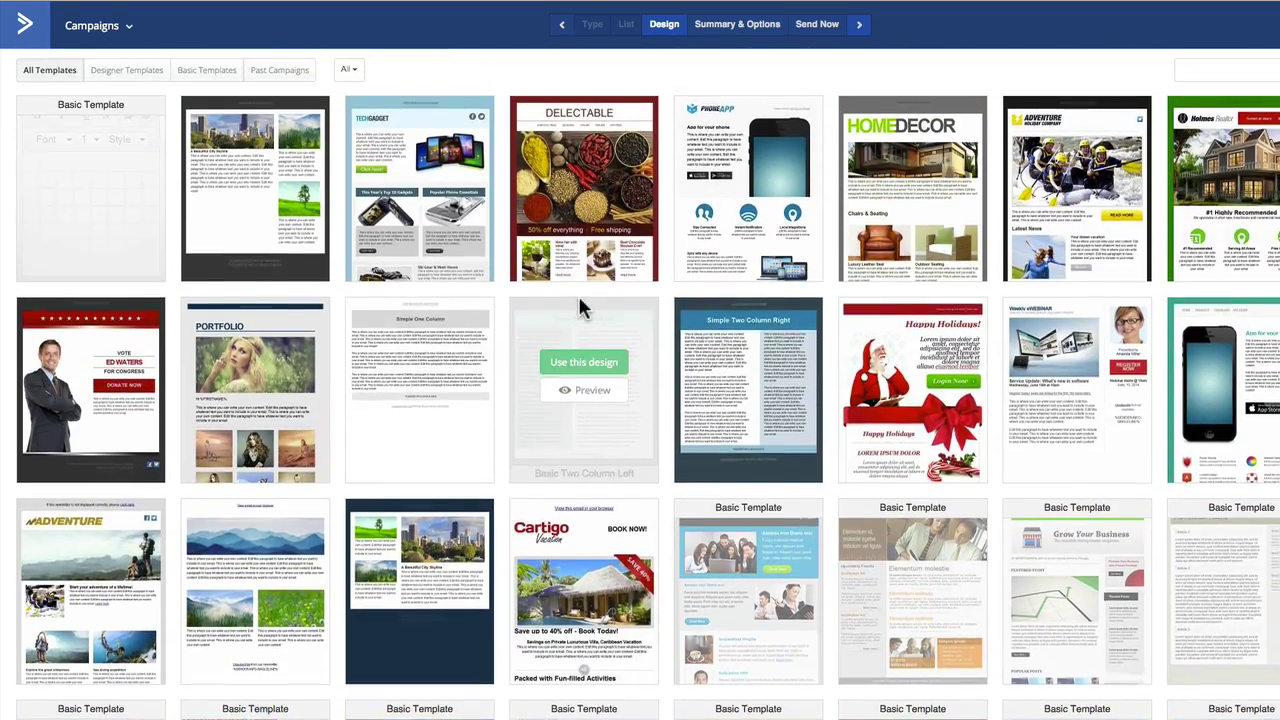
Step: Use the General Purpose TechGadget design for the campaign and set the email subject to "Welcome", keeping the prefilled sender details
mouse_move(400, 166)
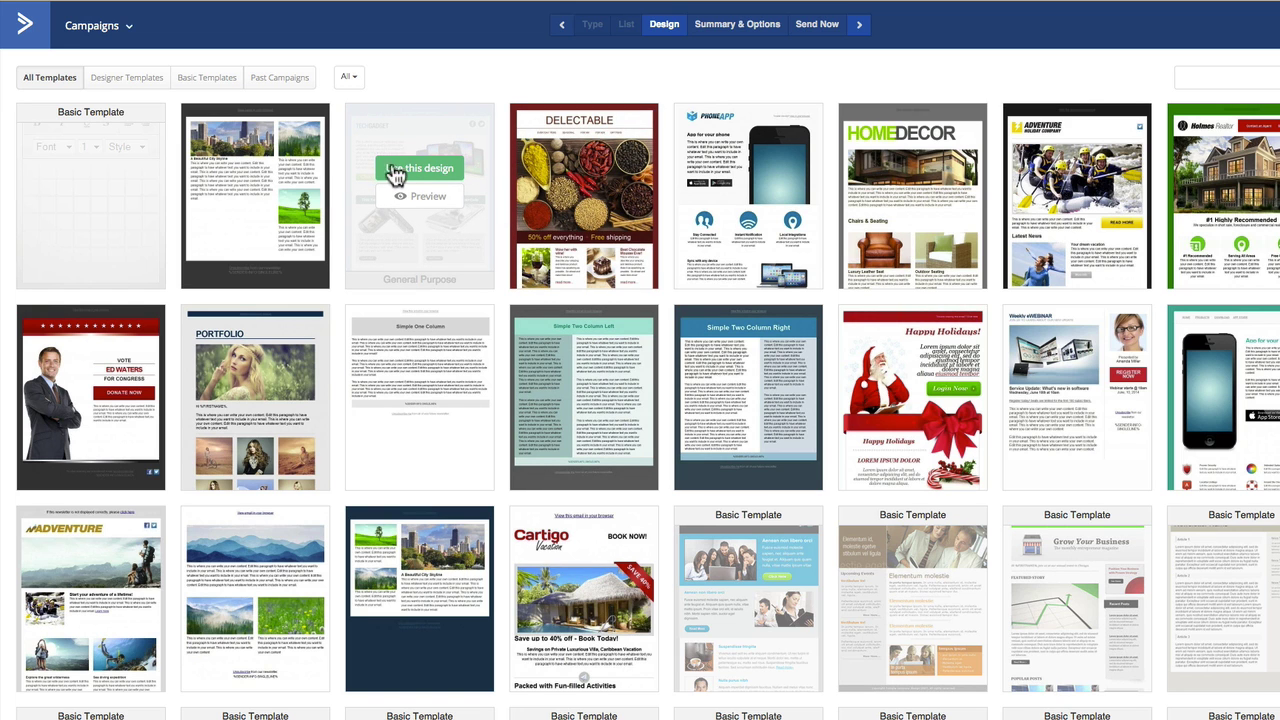
left_click(417, 172)
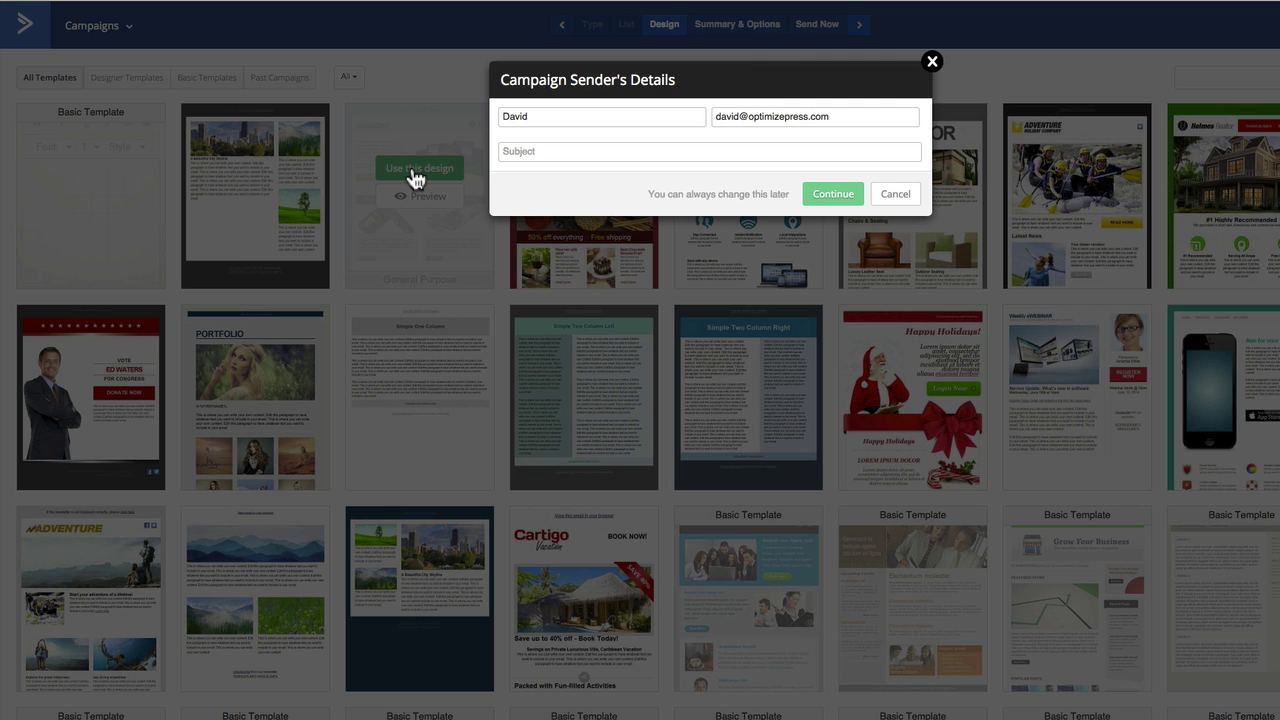
left_click(583, 148)
type("Welo")
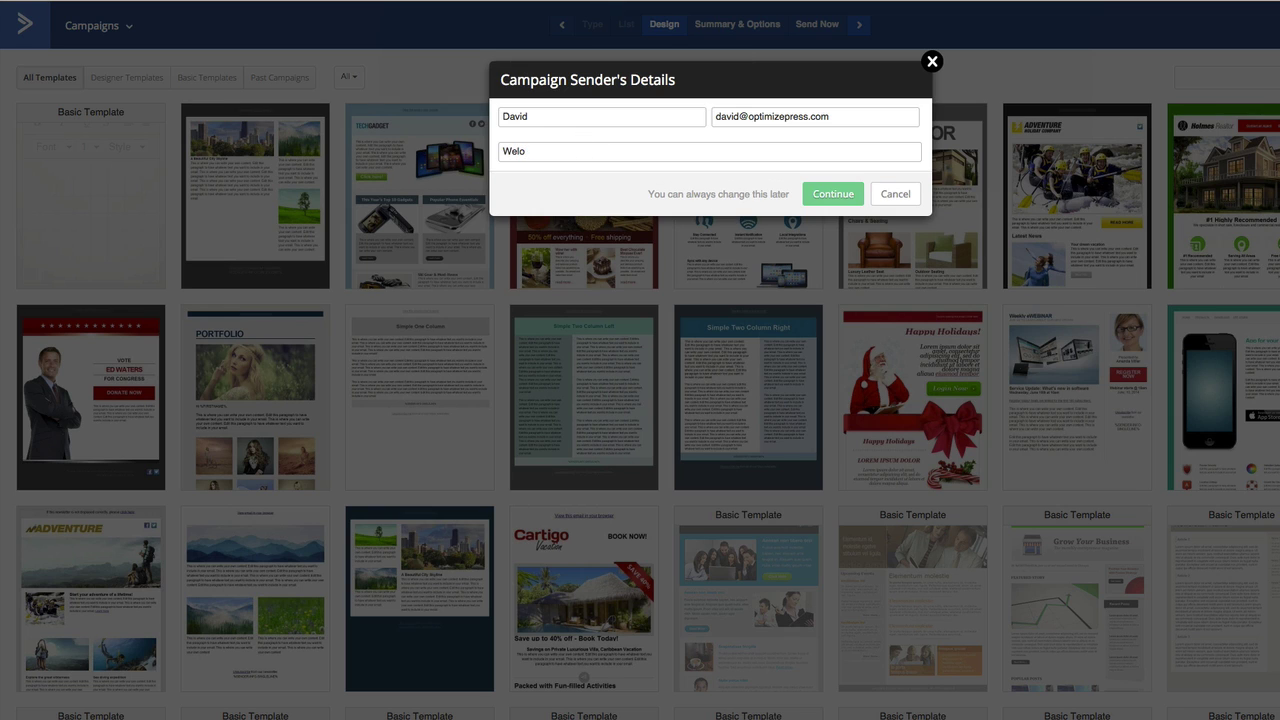
key("BackSpace")
type("come")
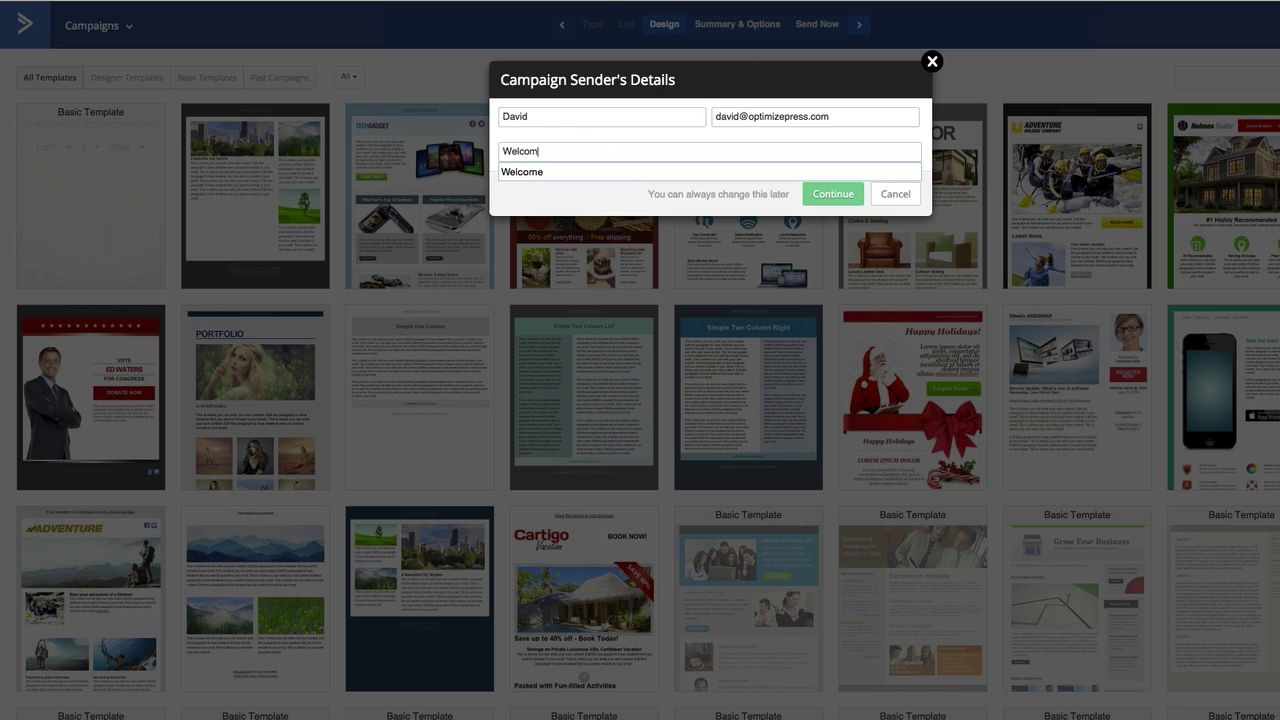
left_click(669, 170)
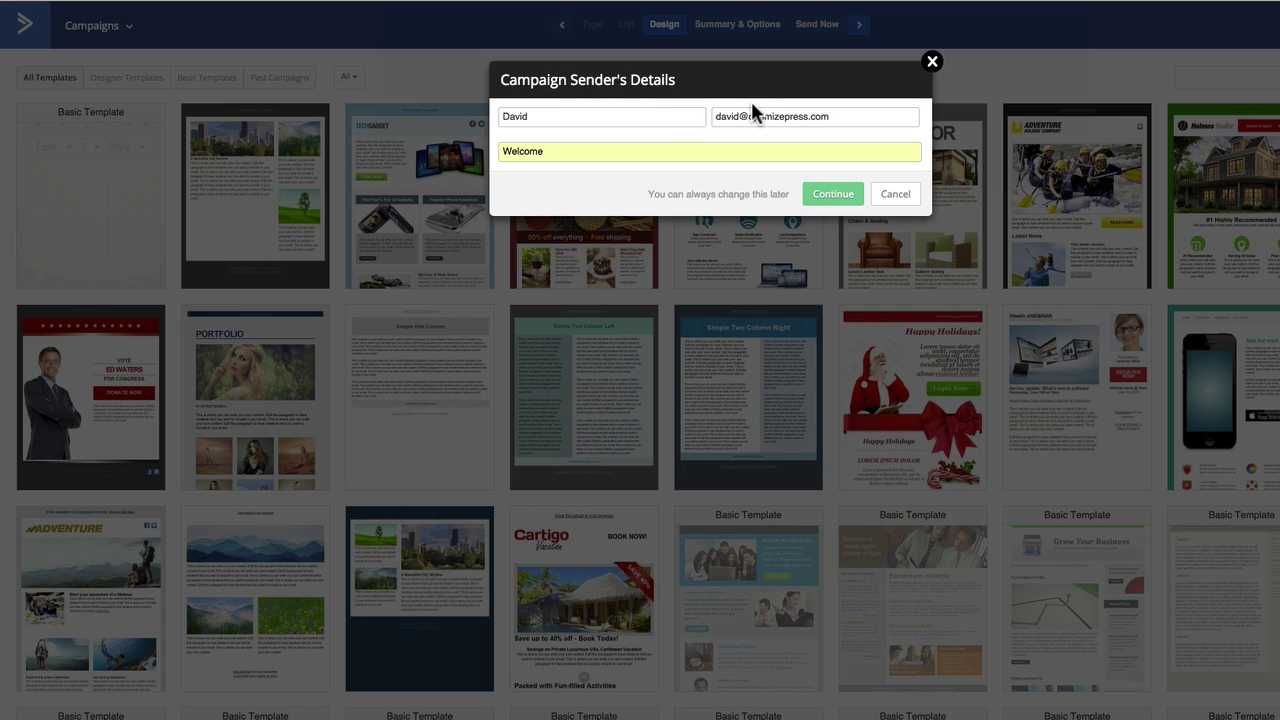
left_click(831, 195)
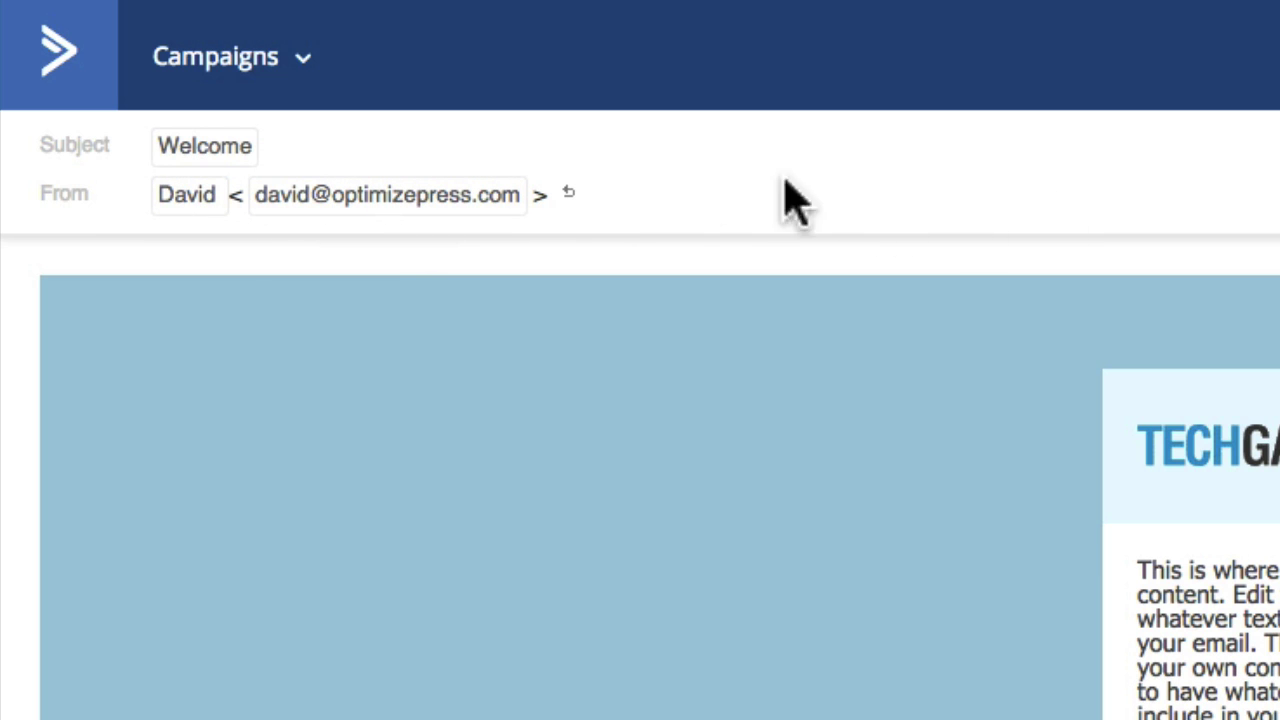
Step: Examine the content blocks of the TechGadget email design, and continue to the campaign's summary and options
scroll(950, 250, "down", 5)
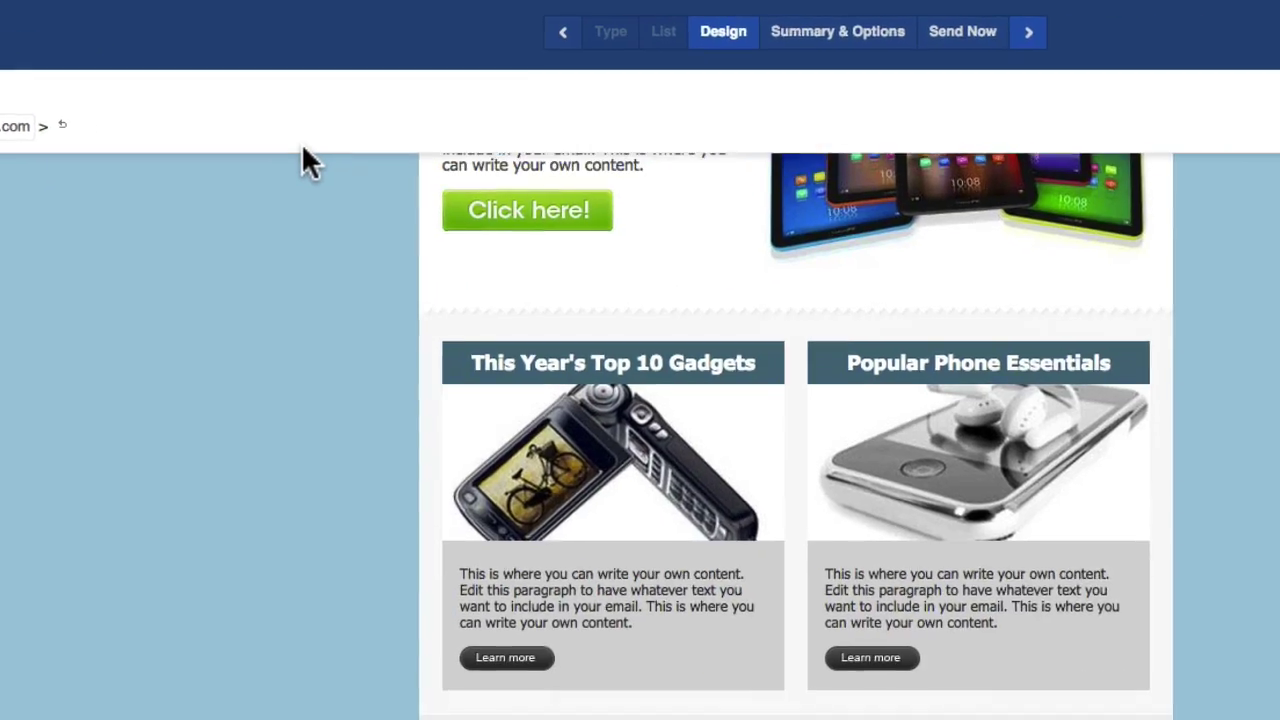
scroll(310, 200, "up", 3)
scroll(664, 526, "down", 4)
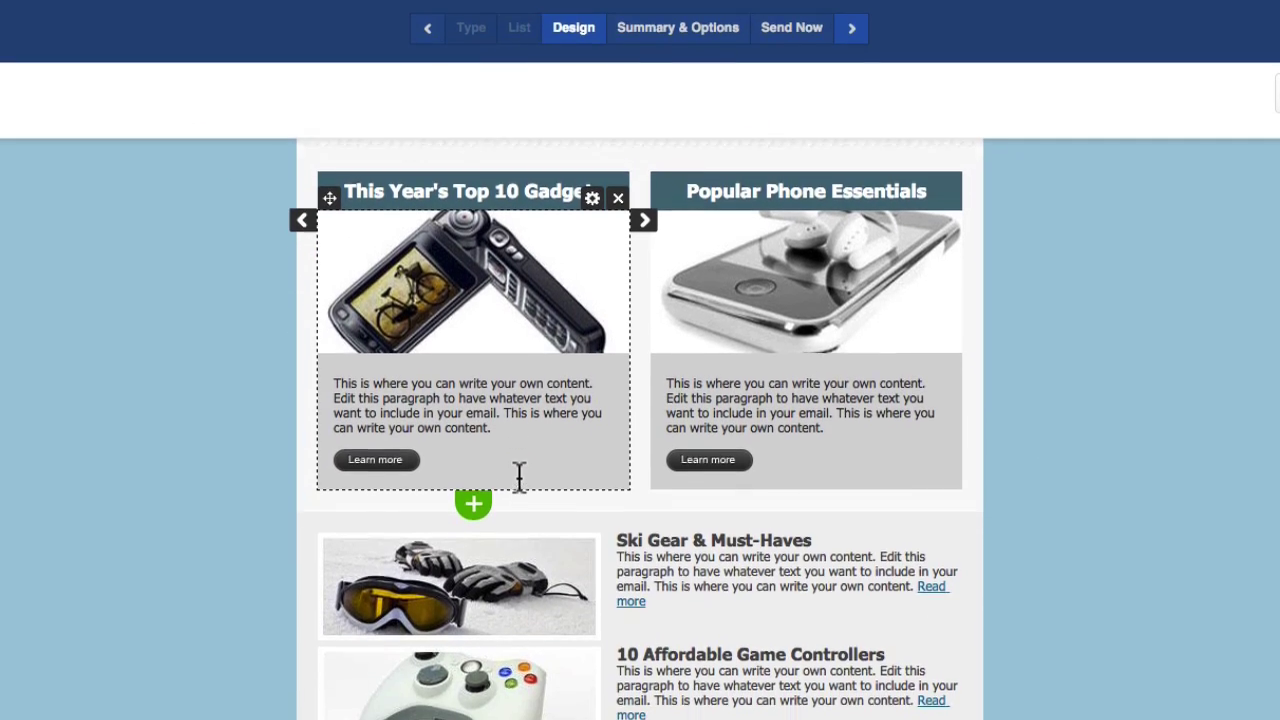
scroll(519, 478, "up", 3)
scroll(519, 478, "up", 2)
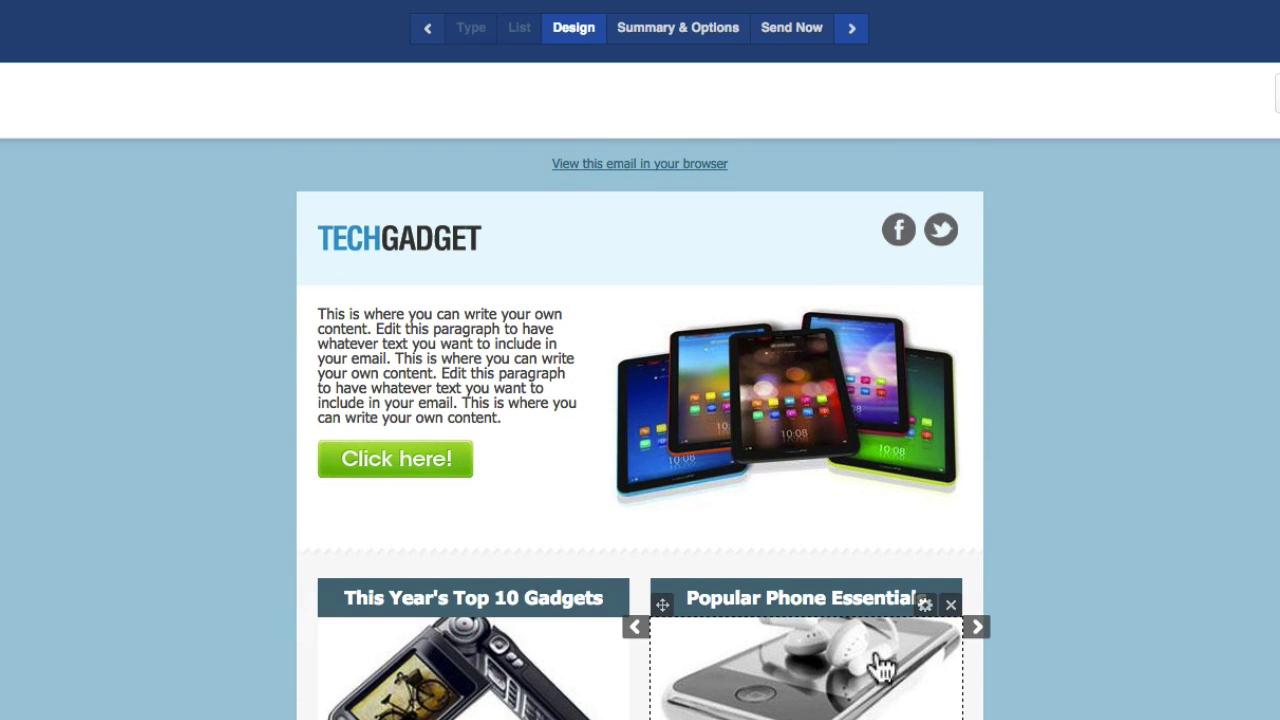
scroll(644, 430, "down", 2)
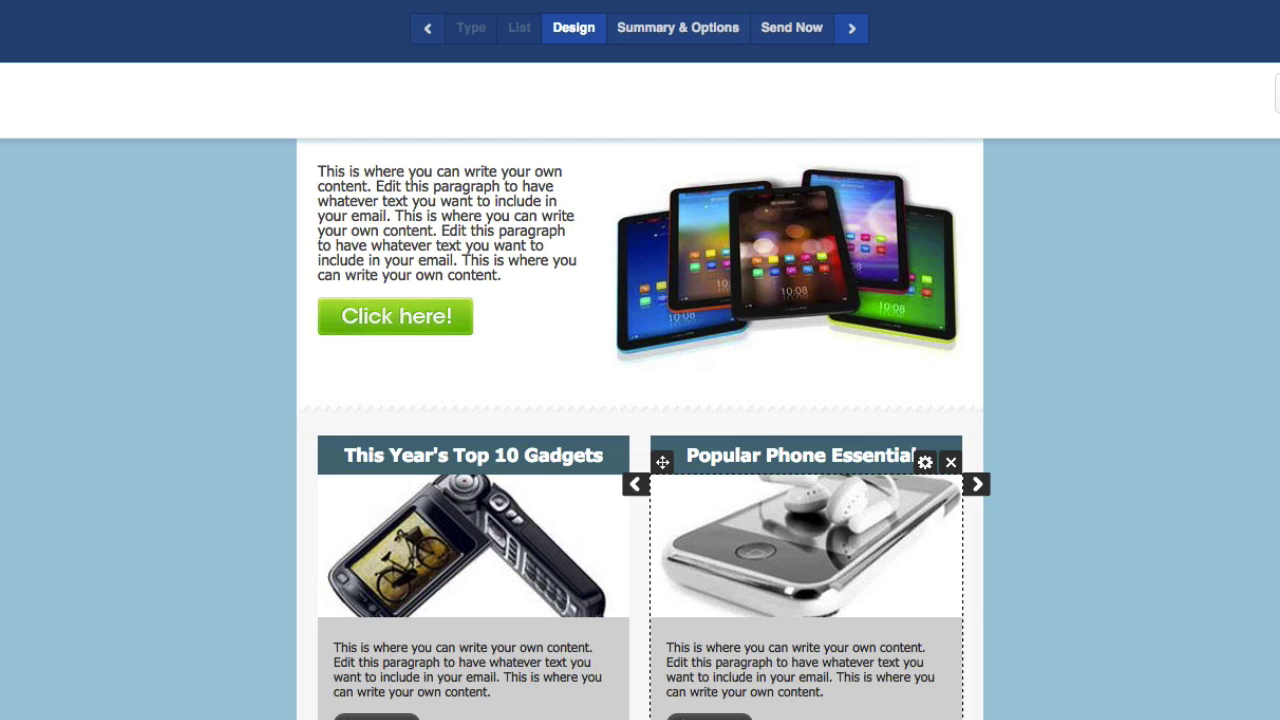
scroll(763, 476, "up", 2)
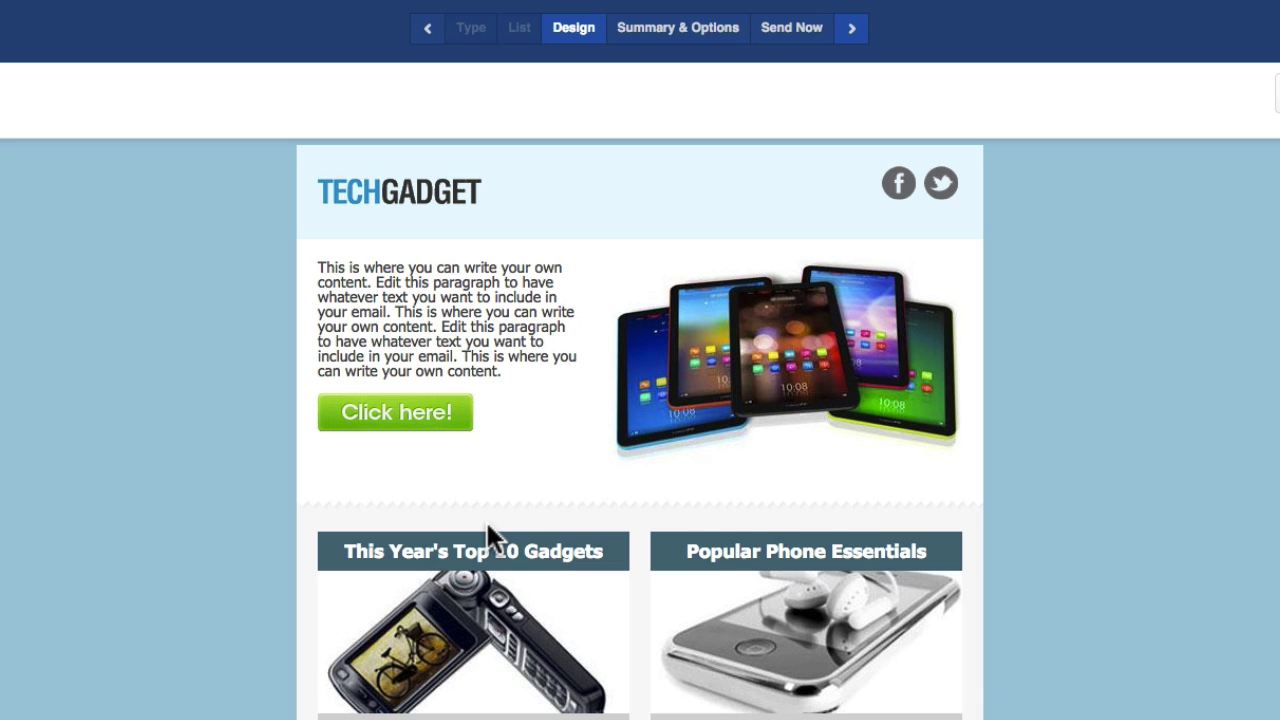
scroll(485, 519, "down", 3)
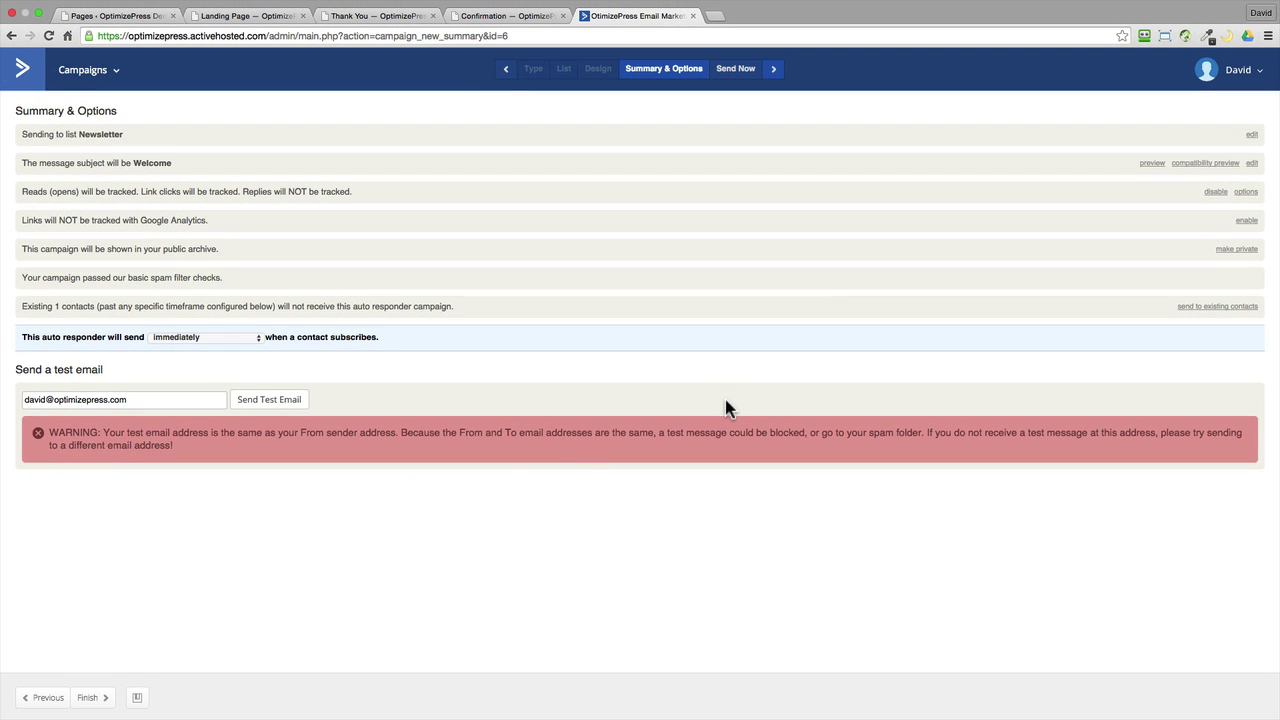
Step: Try the "after a specific timeframe" send timing for the autoresponder, and return it to "immediately"
left_click(176, 340)
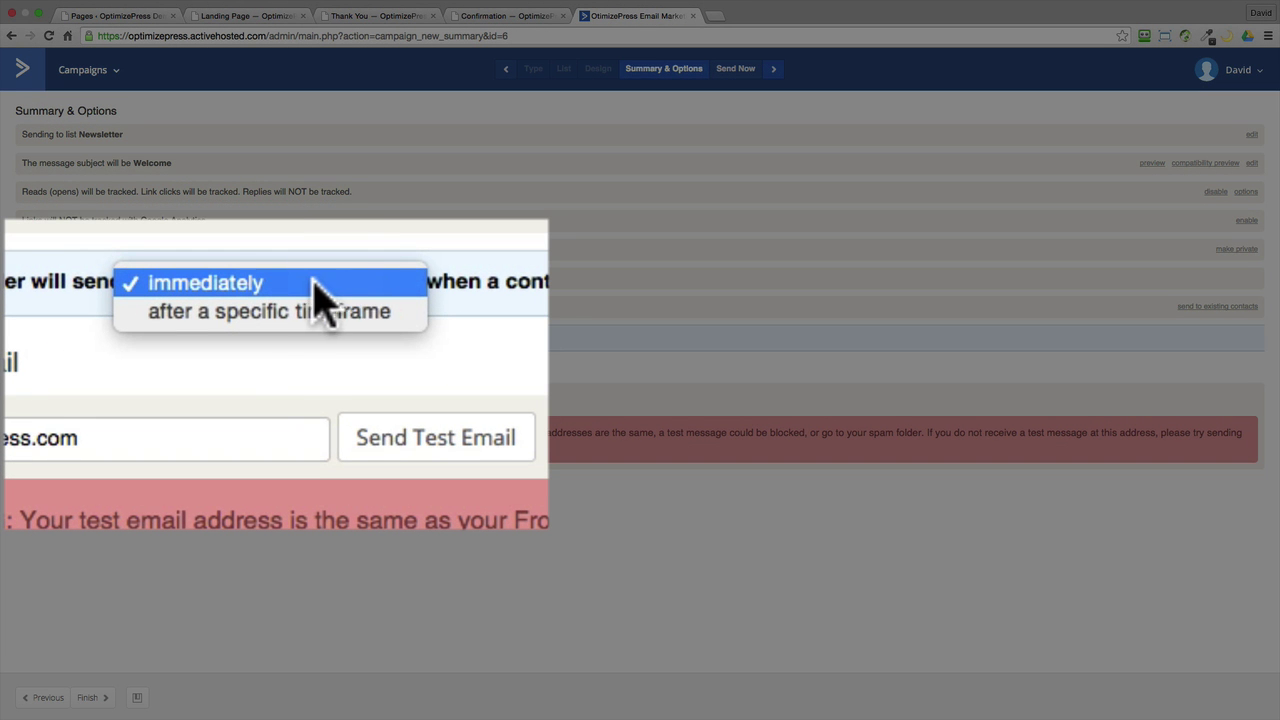
left_click(428, 310)
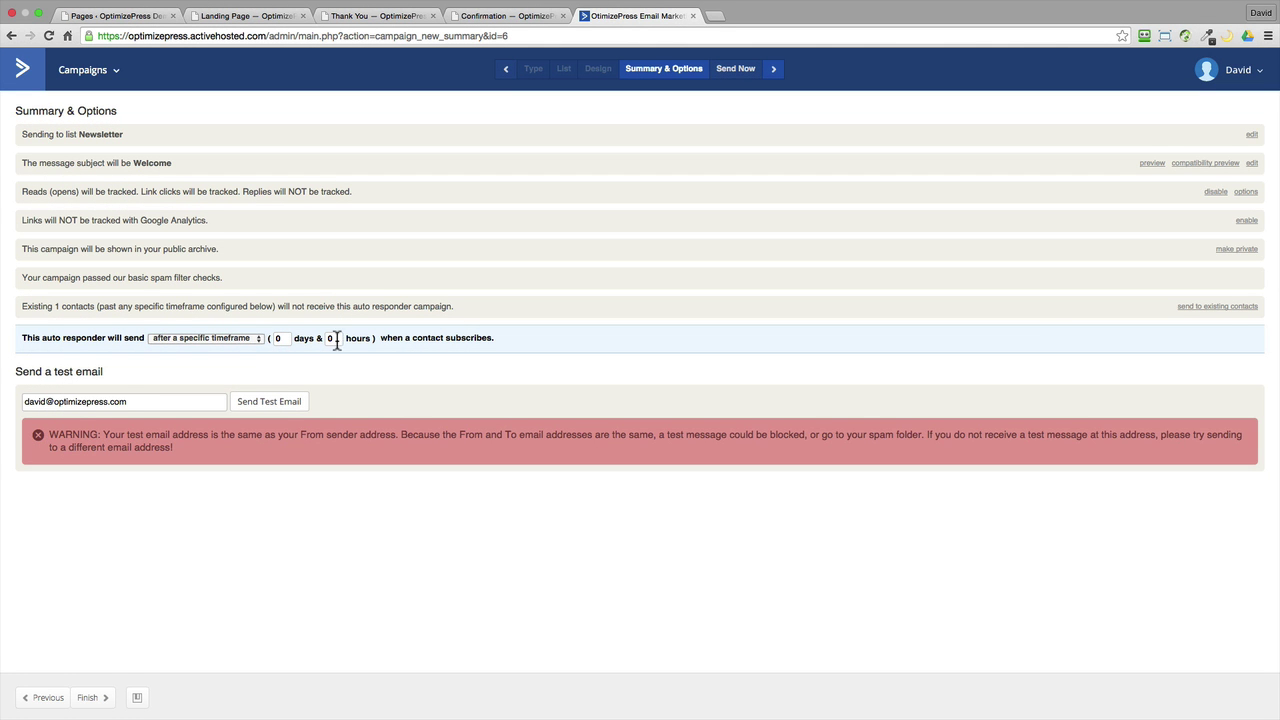
left_click(255, 342)
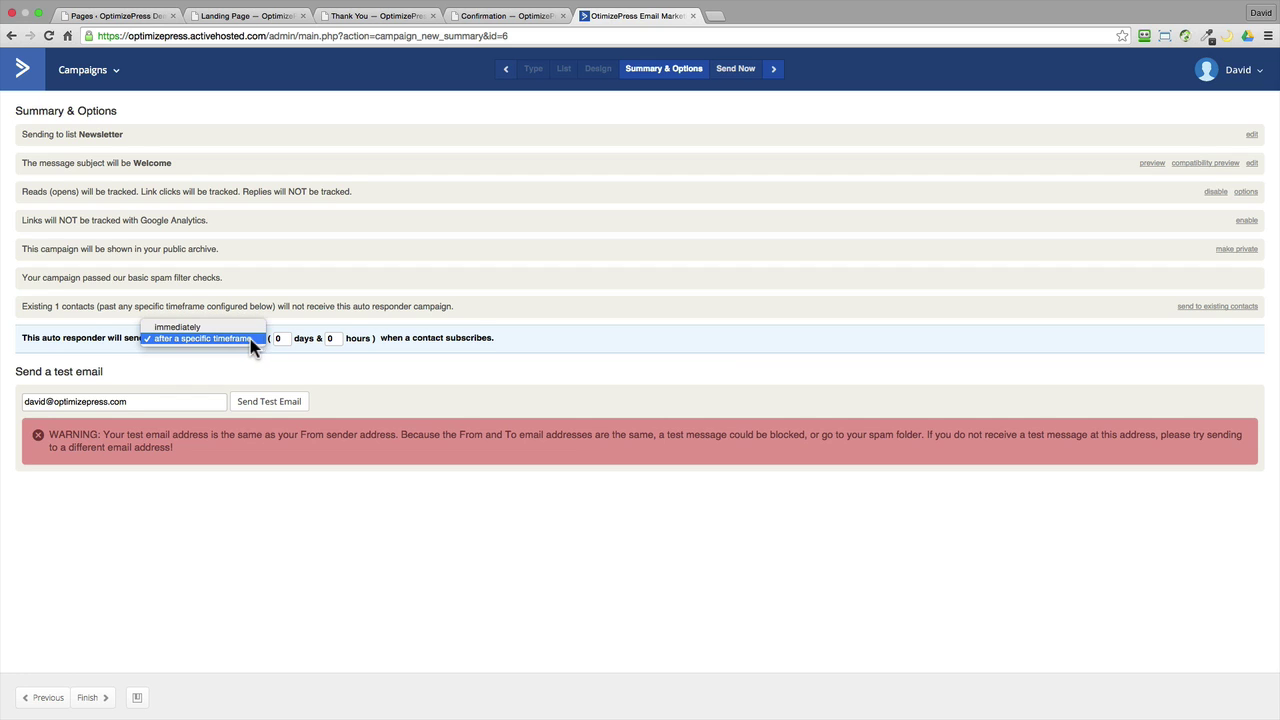
left_click(229, 329)
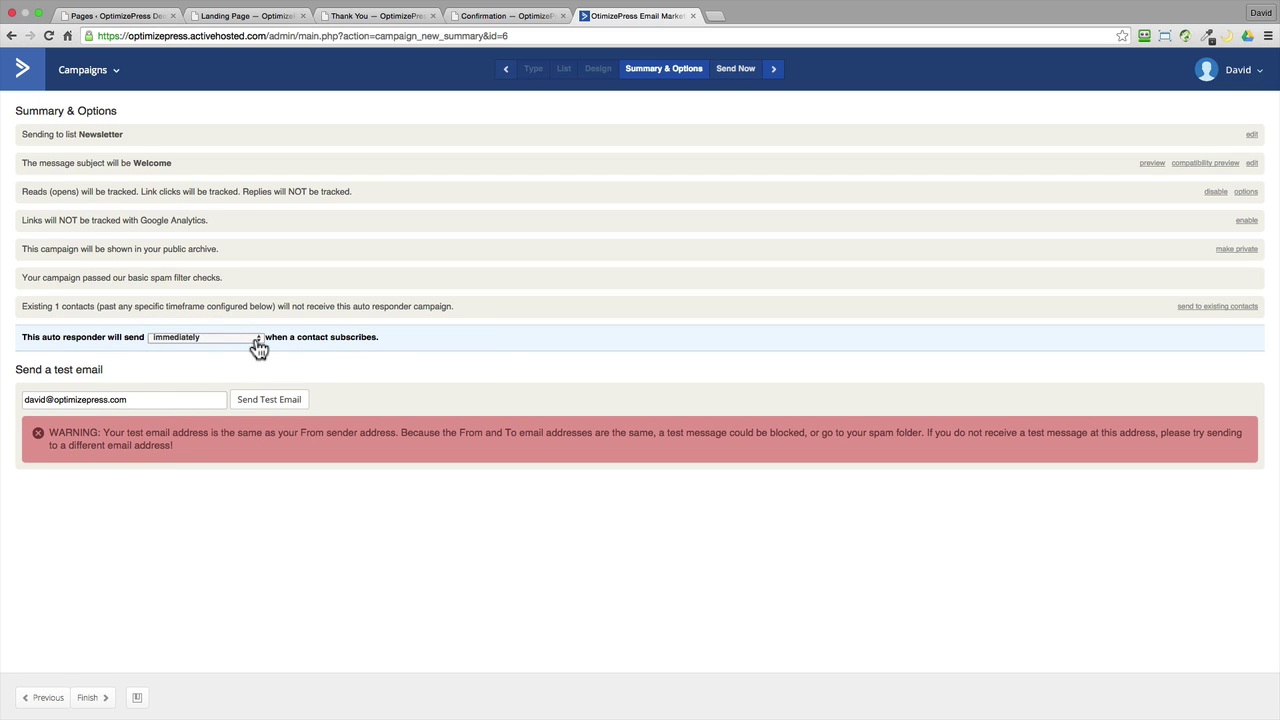
left_click(258, 346)
left_click(246, 349)
left_click(329, 340)
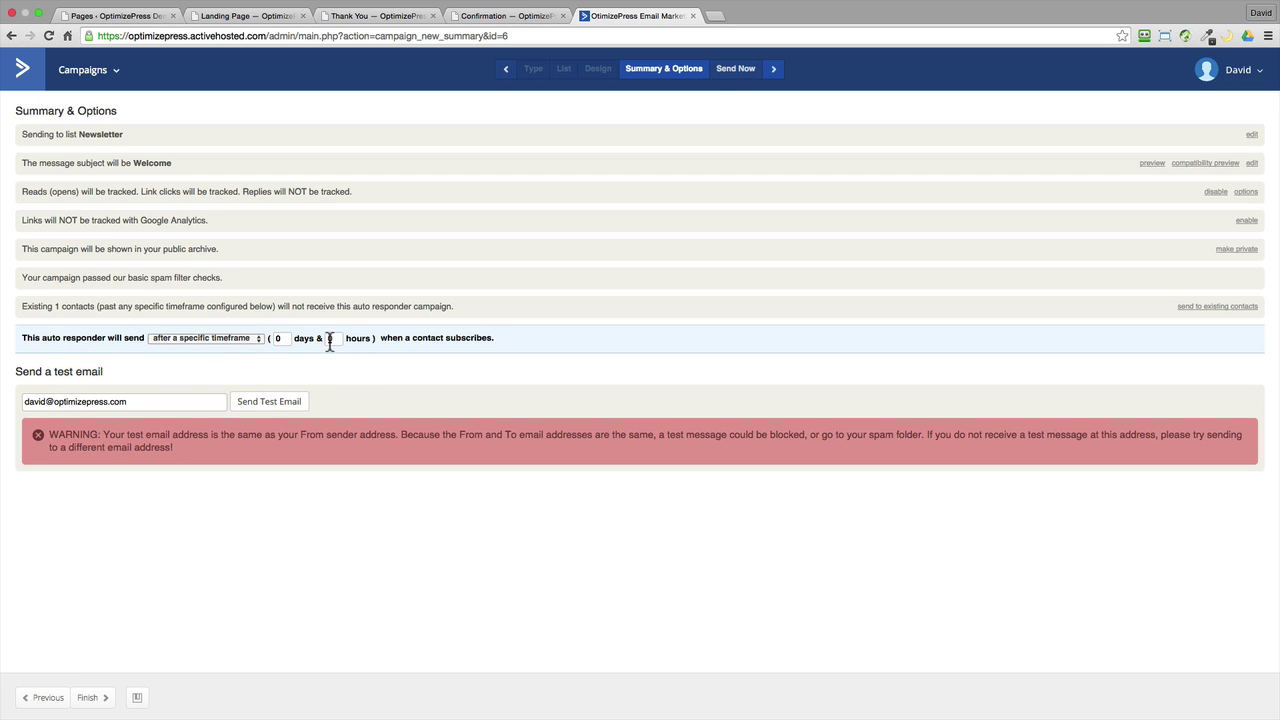
left_click(247, 344)
left_click(226, 328)
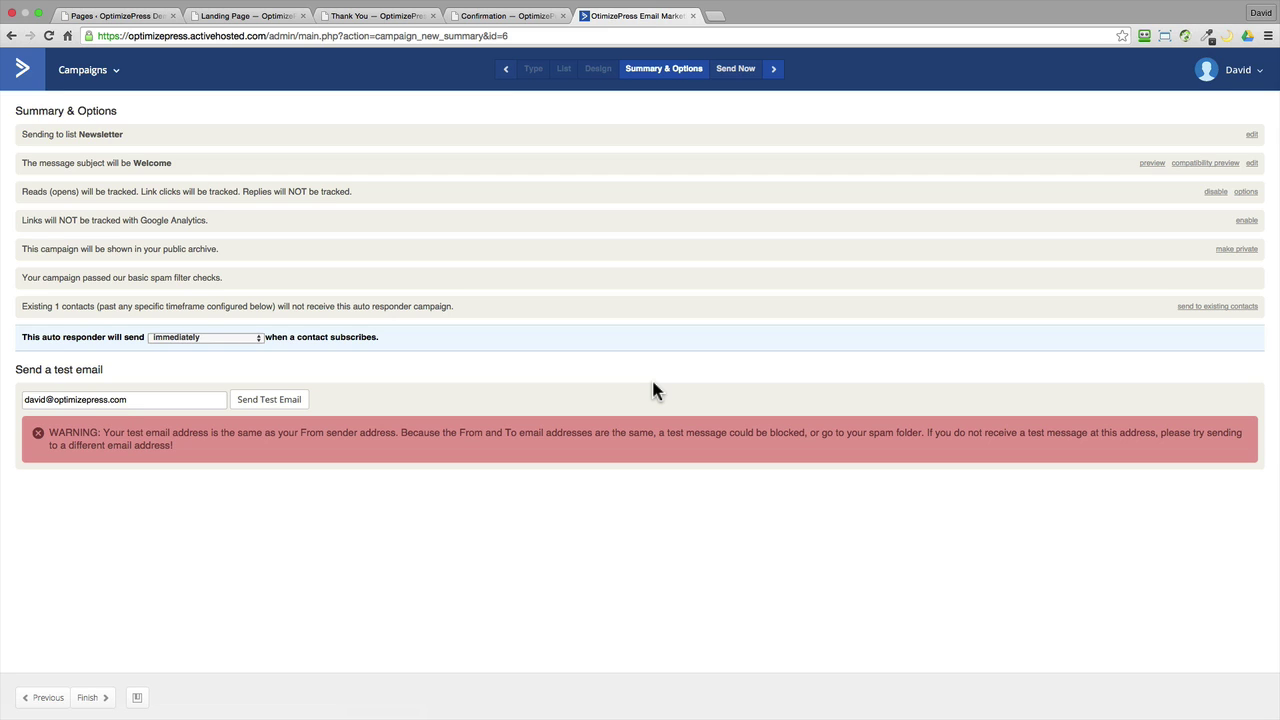
Step: Finish the Follow Up campaign and view it in the campaign list, checking the live confirmation page as well
left_click(92, 701)
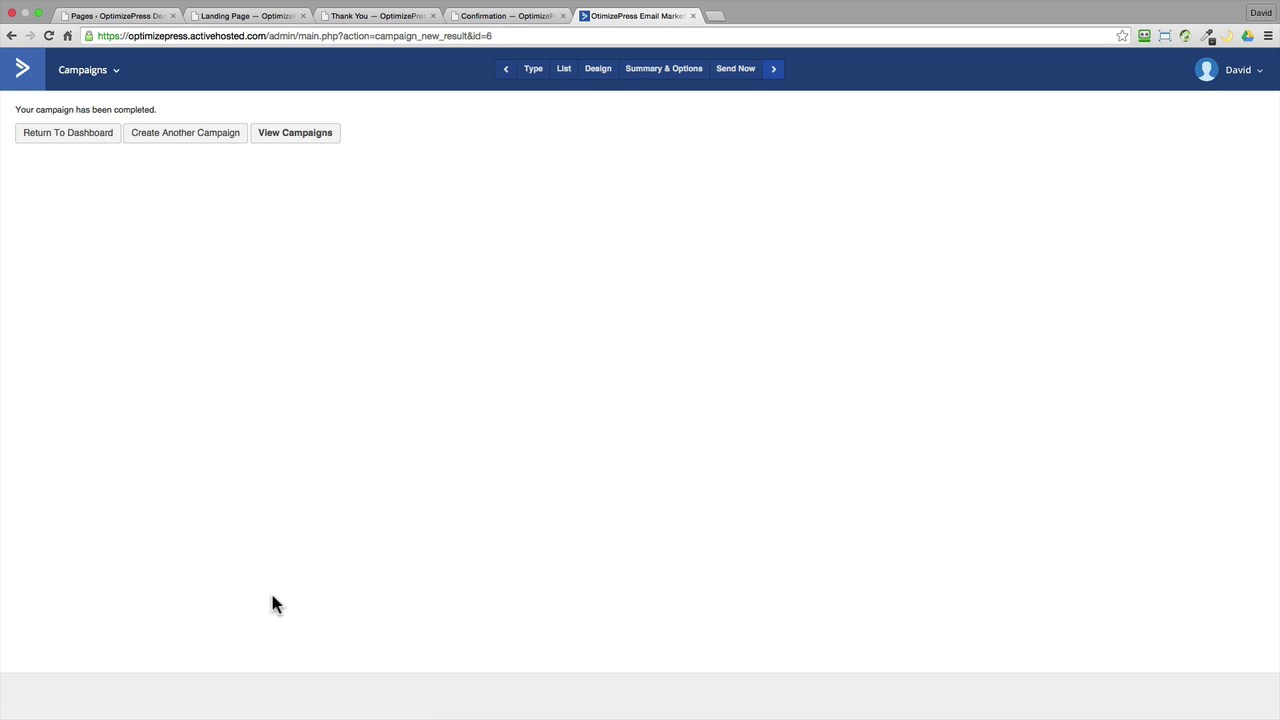
left_click(289, 136)
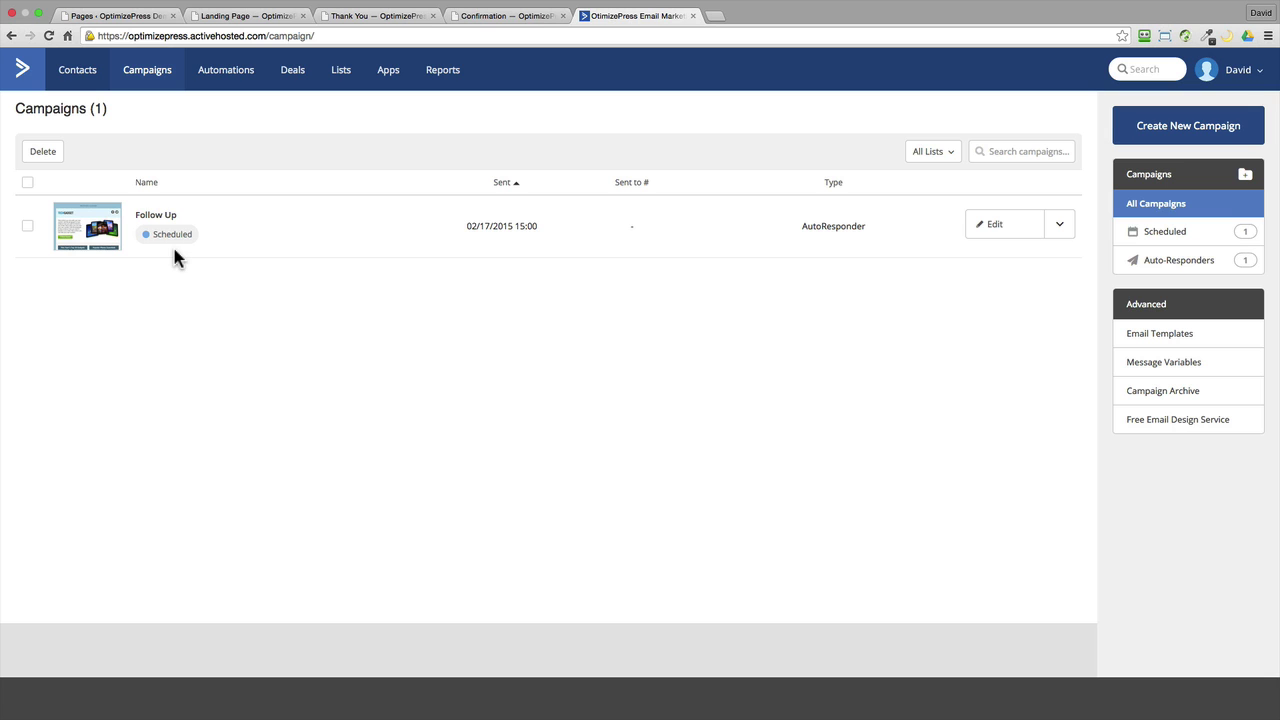
left_click(496, 14)
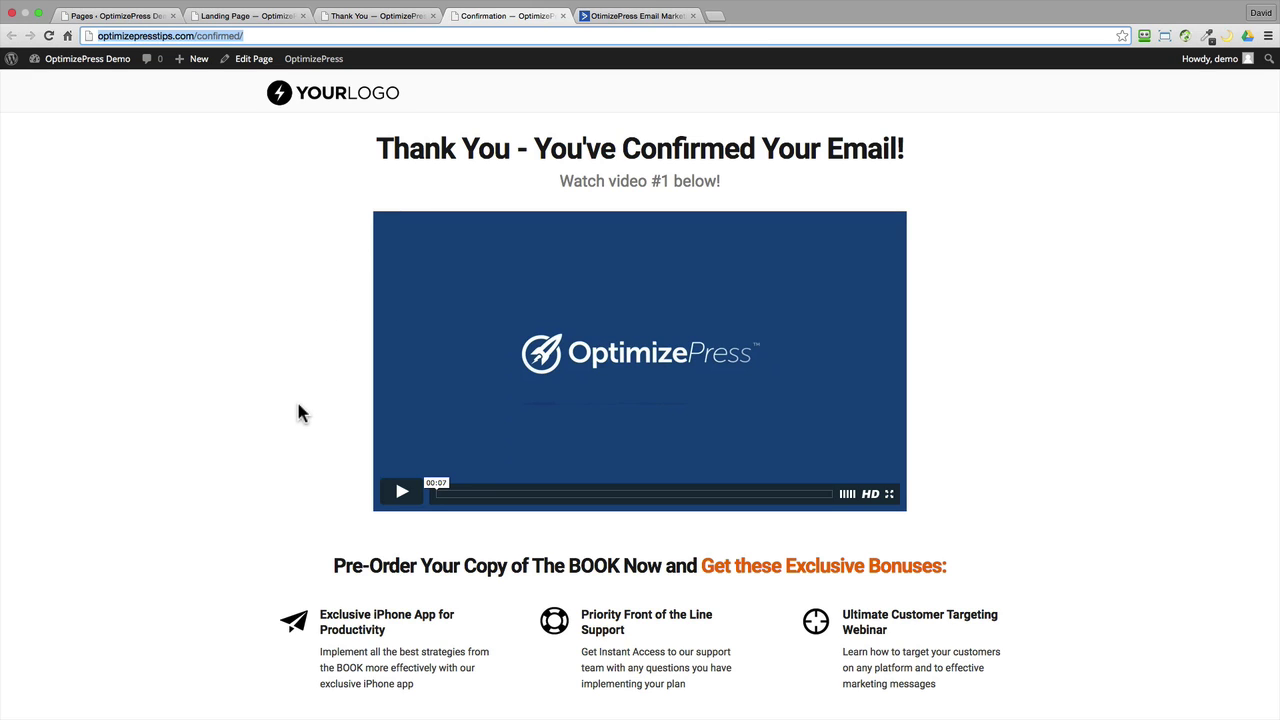
left_click(628, 16)
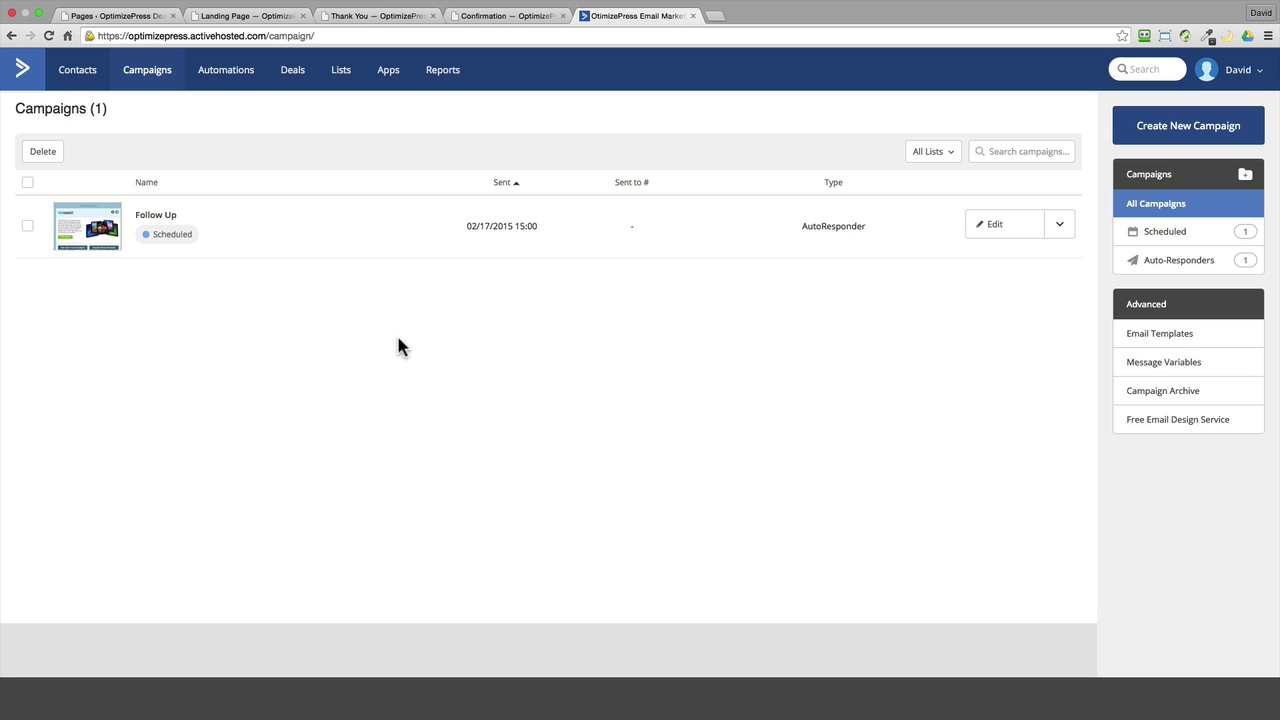
Step: Open the Tagging Leads automation and examine its Newsletter subscription trigger, tag action and wait condition
left_click(219, 82)
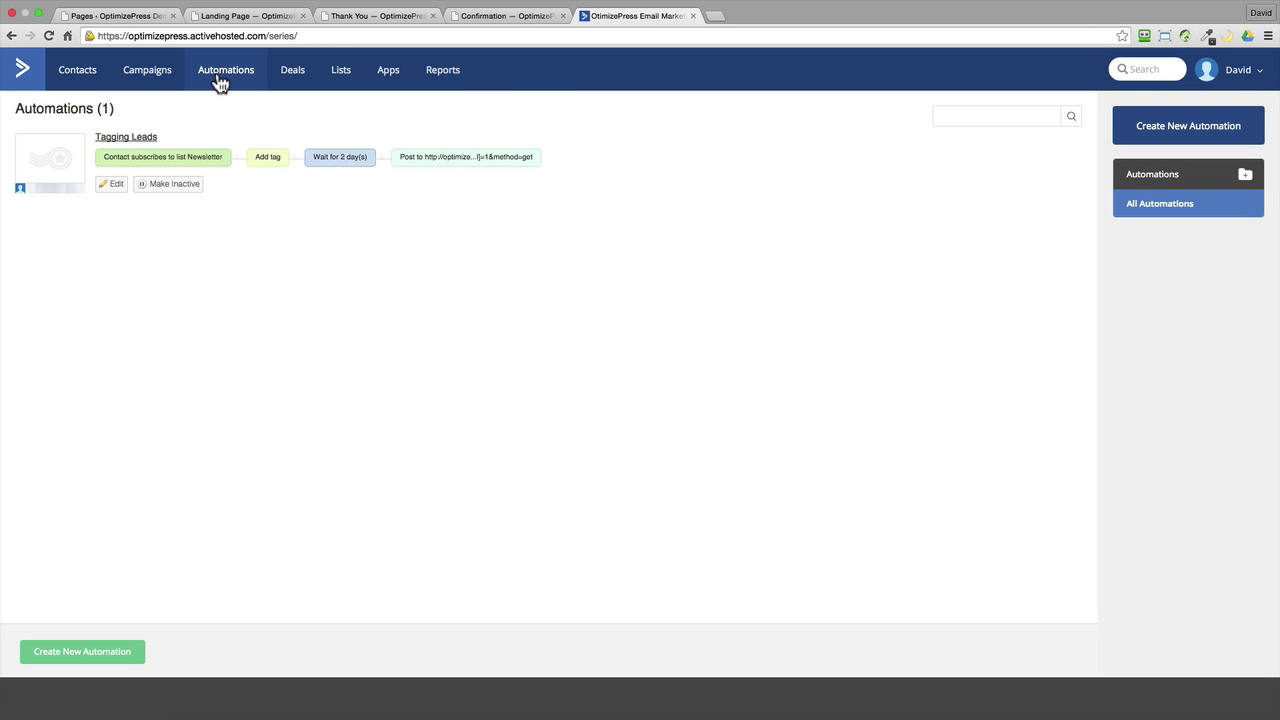
left_click(148, 143)
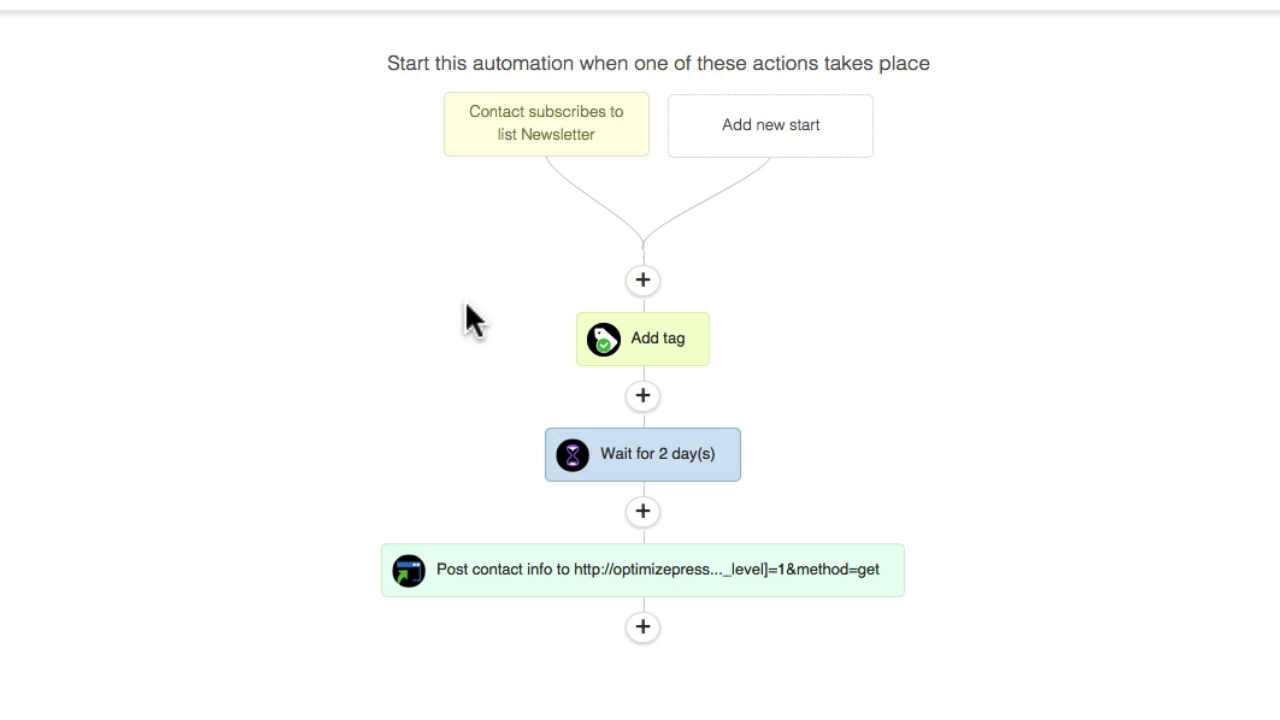
mouse_move(537, 118)
mouse_move(642, 352)
mouse_move(645, 468)
Step: Try adding a Send email action after the two-day wait in the automation, and delete that action without creating an email
left_click(643, 511)
left_click(442, 230)
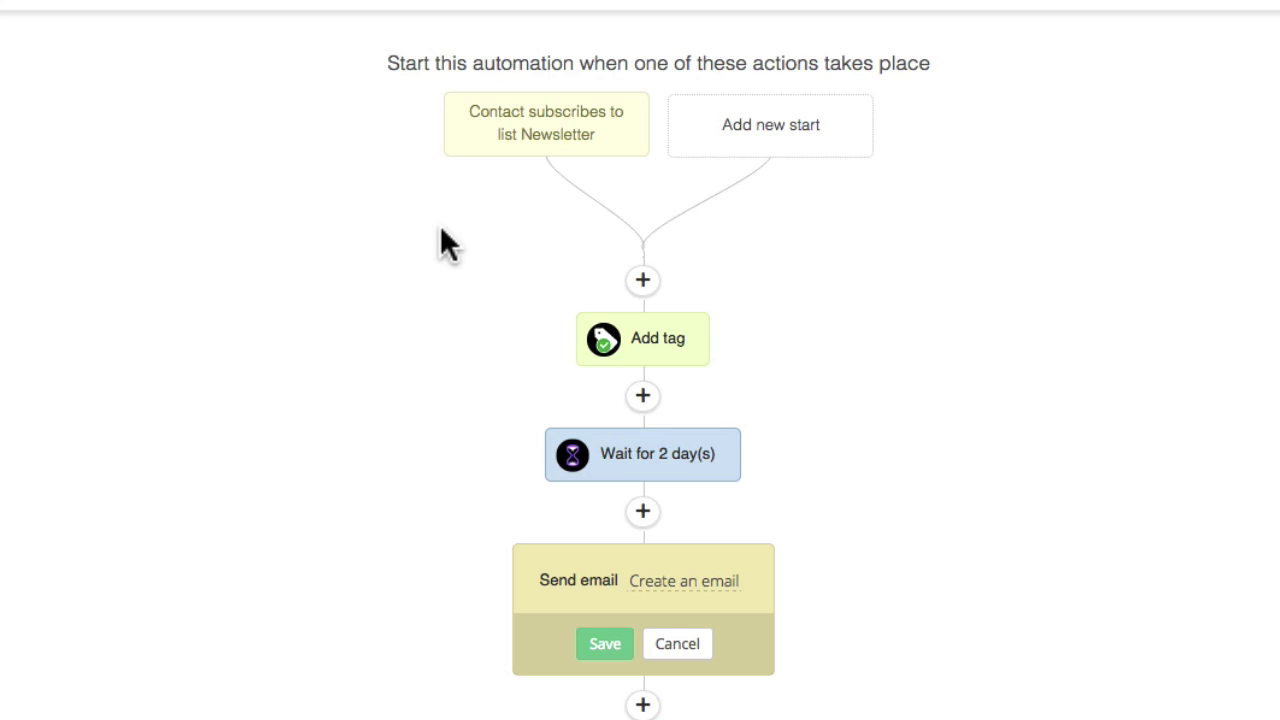
left_click(705, 585)
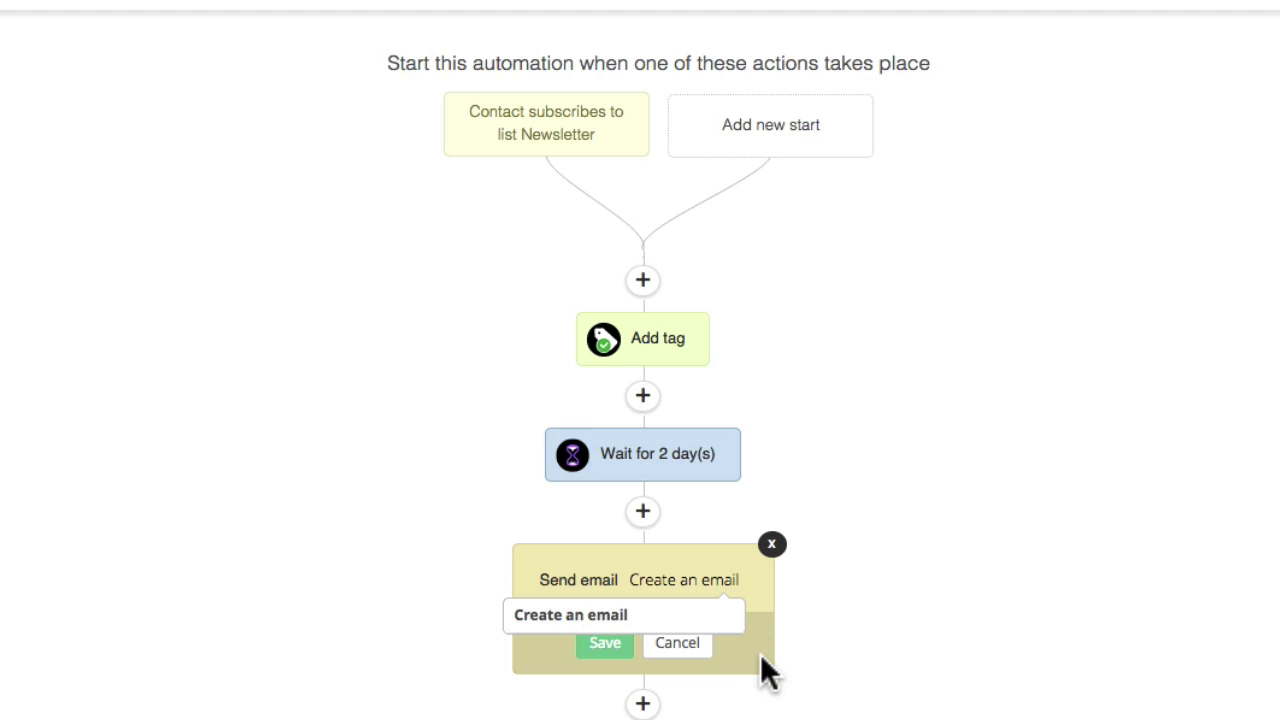
left_click(806, 645)
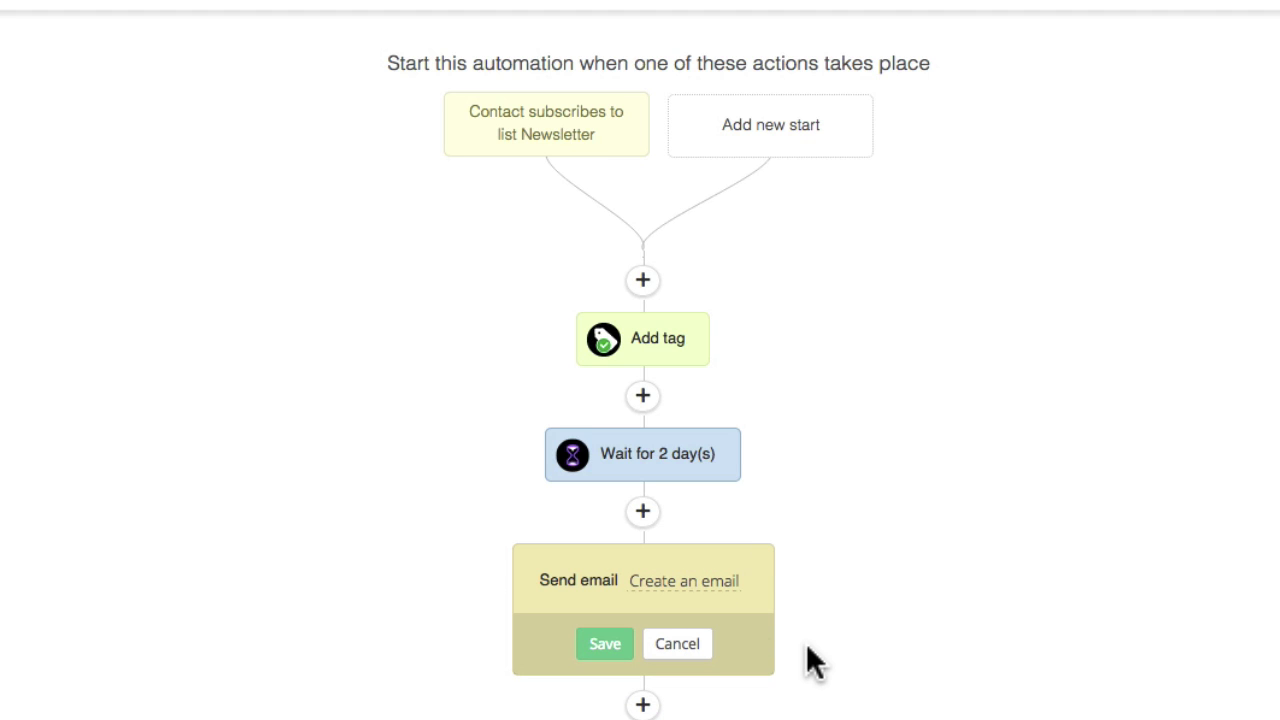
left_click(695, 646)
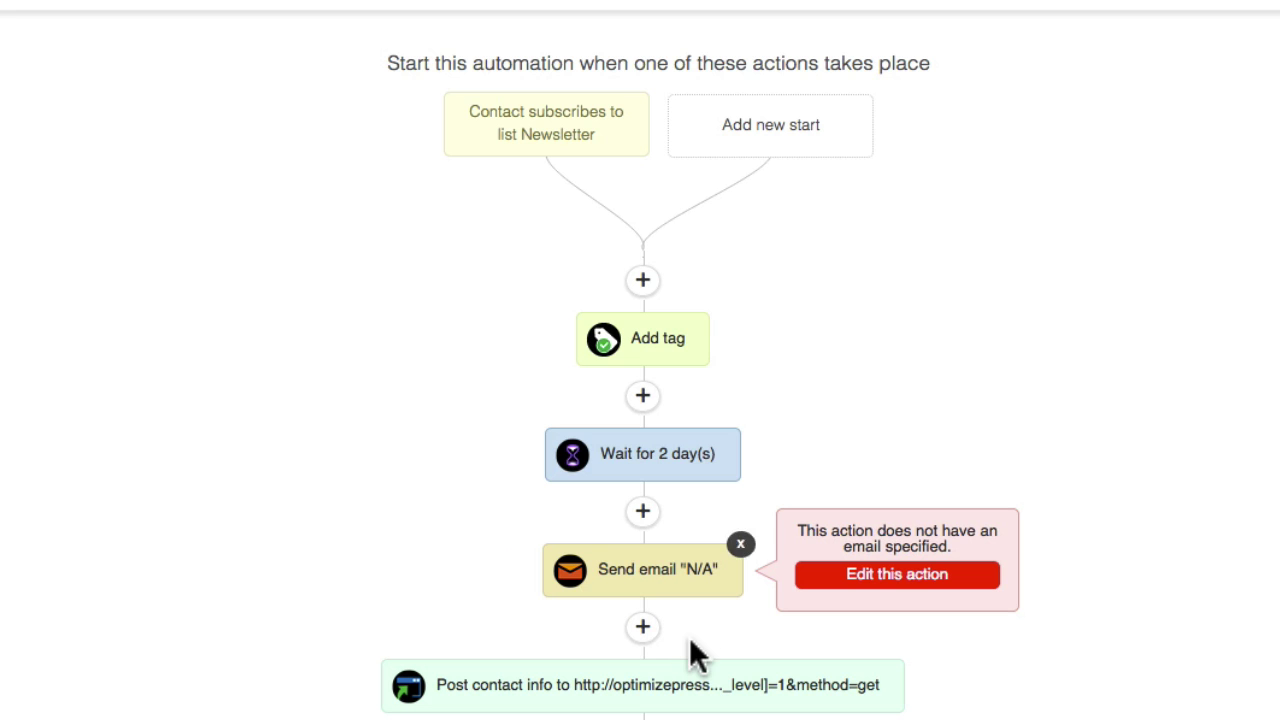
left_click(740, 547)
left_click(806, 275)
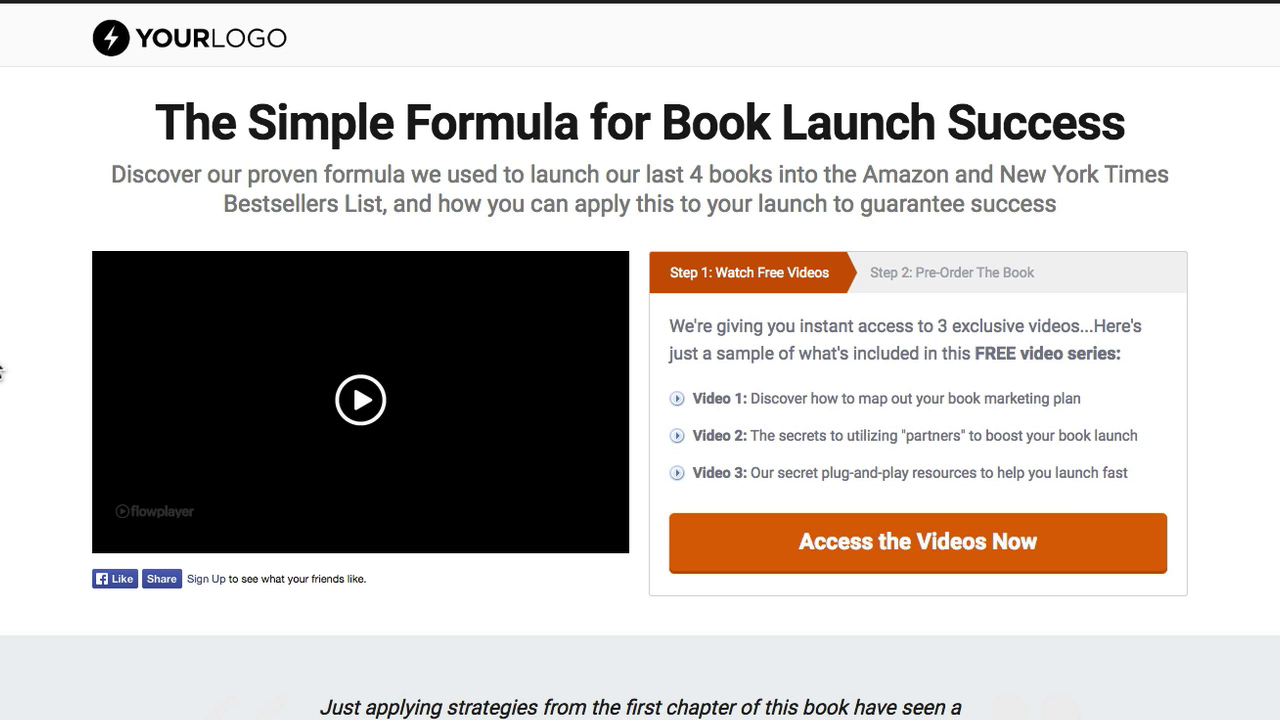
Step: Submit the landing page's opt-in popup with the subscriber's first name, last name and email, and confirm the Newsletter subscription from the confirmation email
left_click(726, 565)
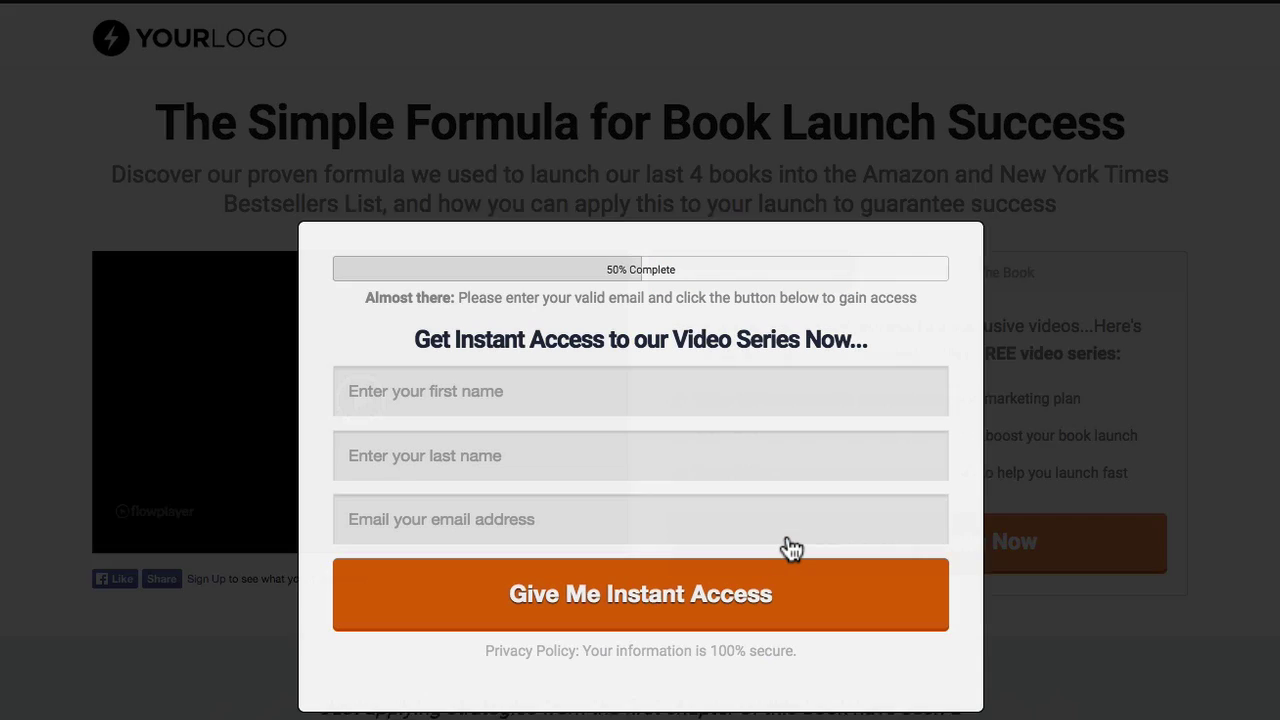
left_click(469, 400)
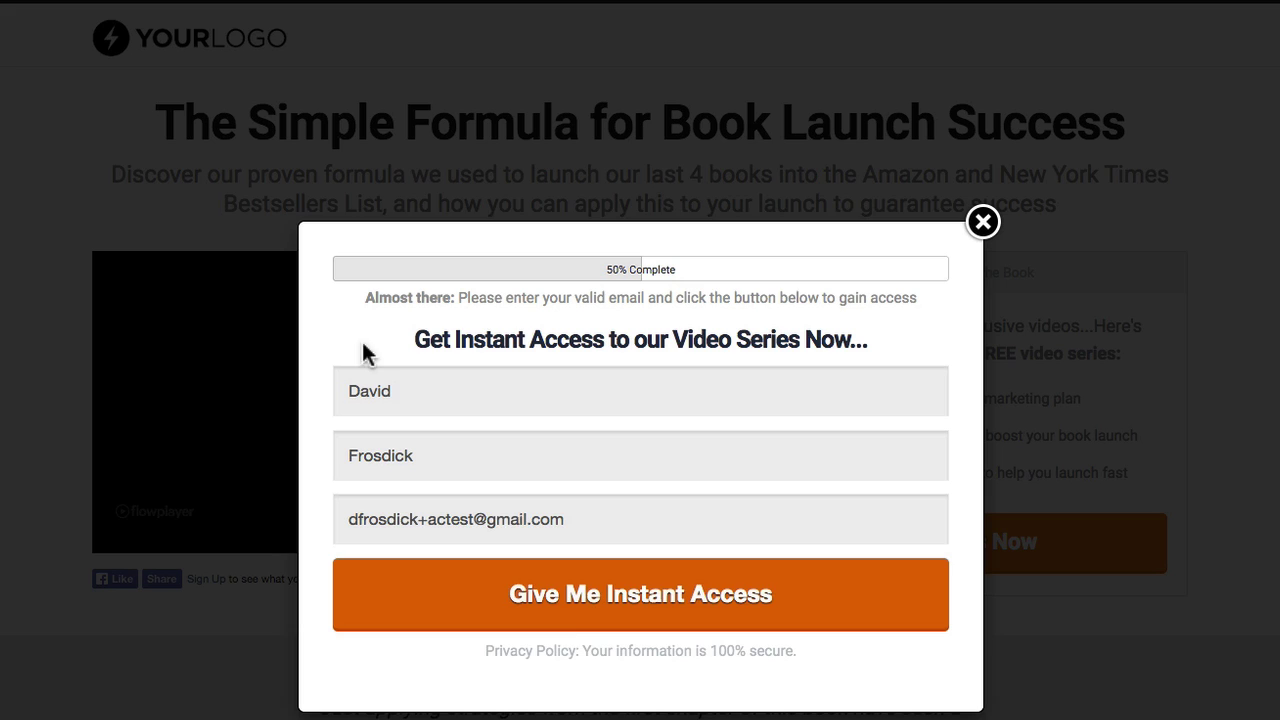
left_click(596, 620)
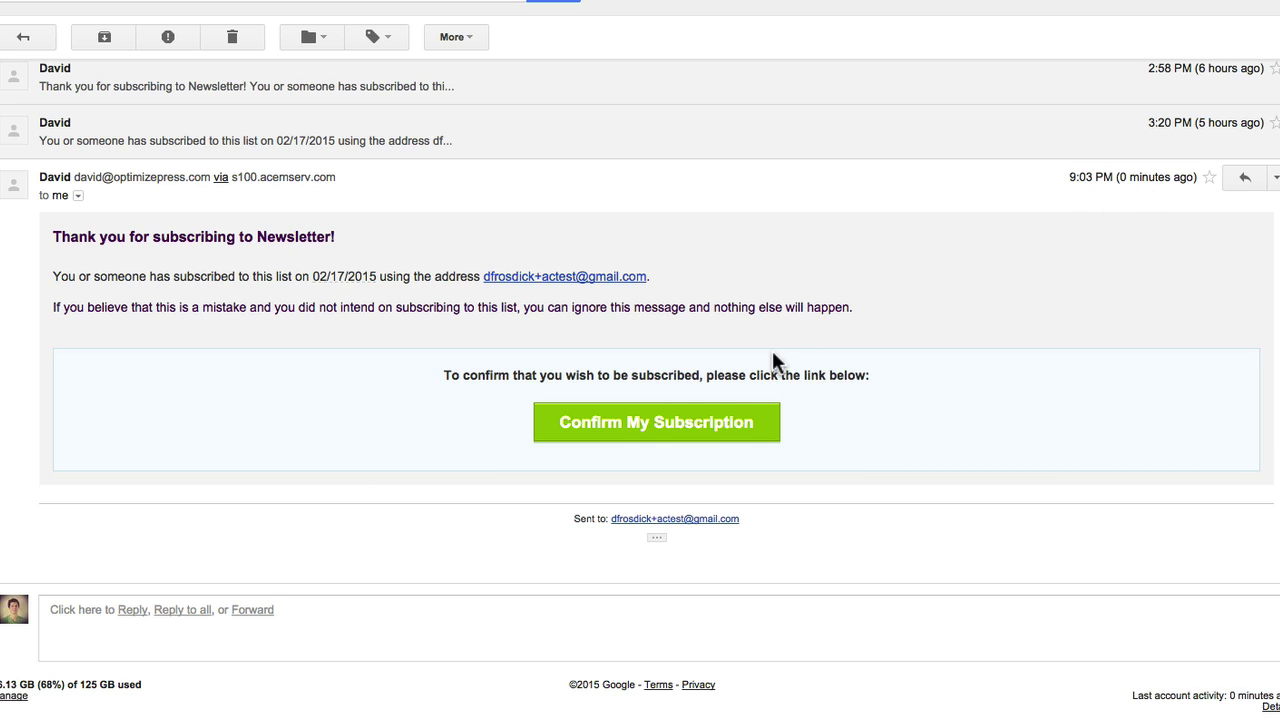
left_click(668, 424)
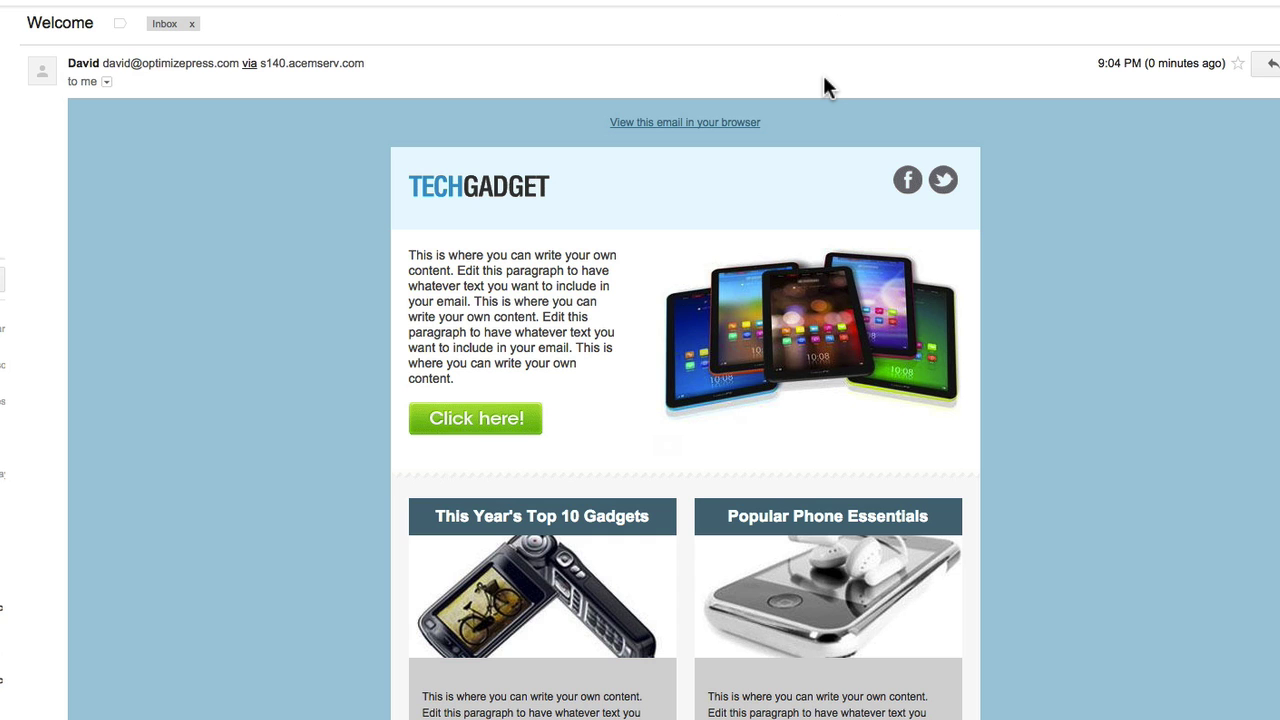
Step: Look through the content of the received Welcome autoresponder email
scroll(823, 77, "down", 3)
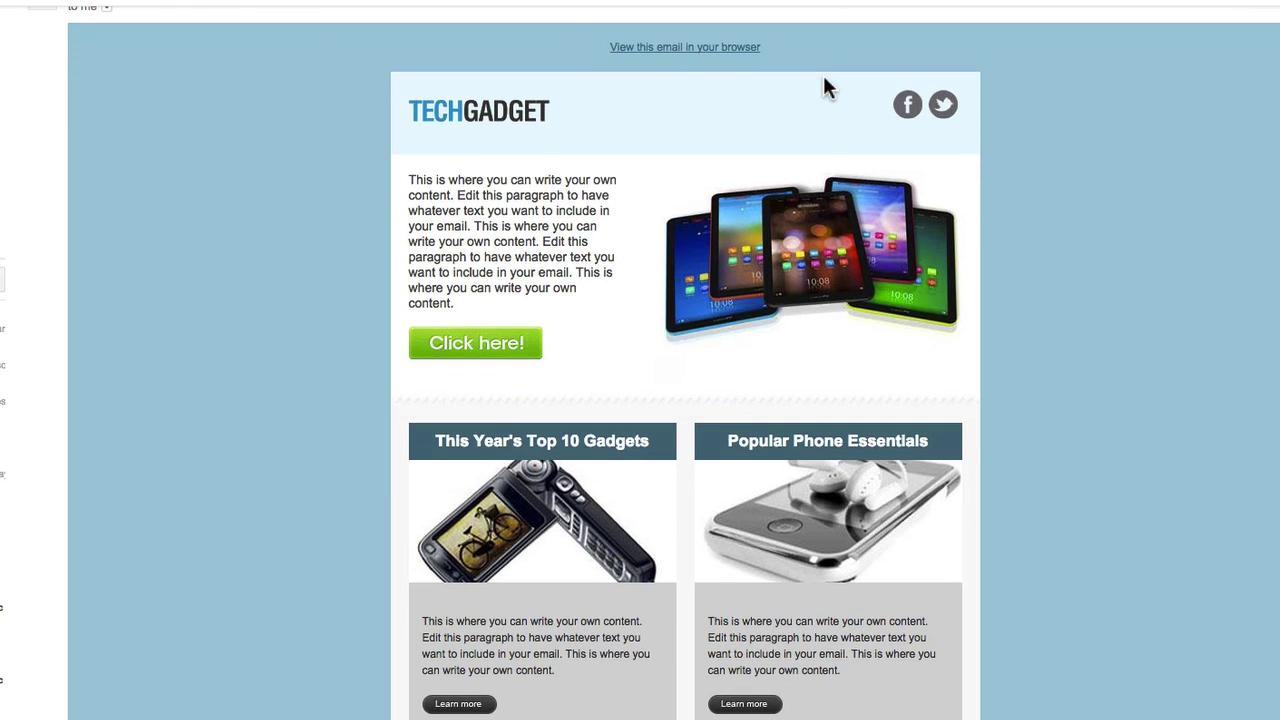
scroll(823, 78, "down", 10)
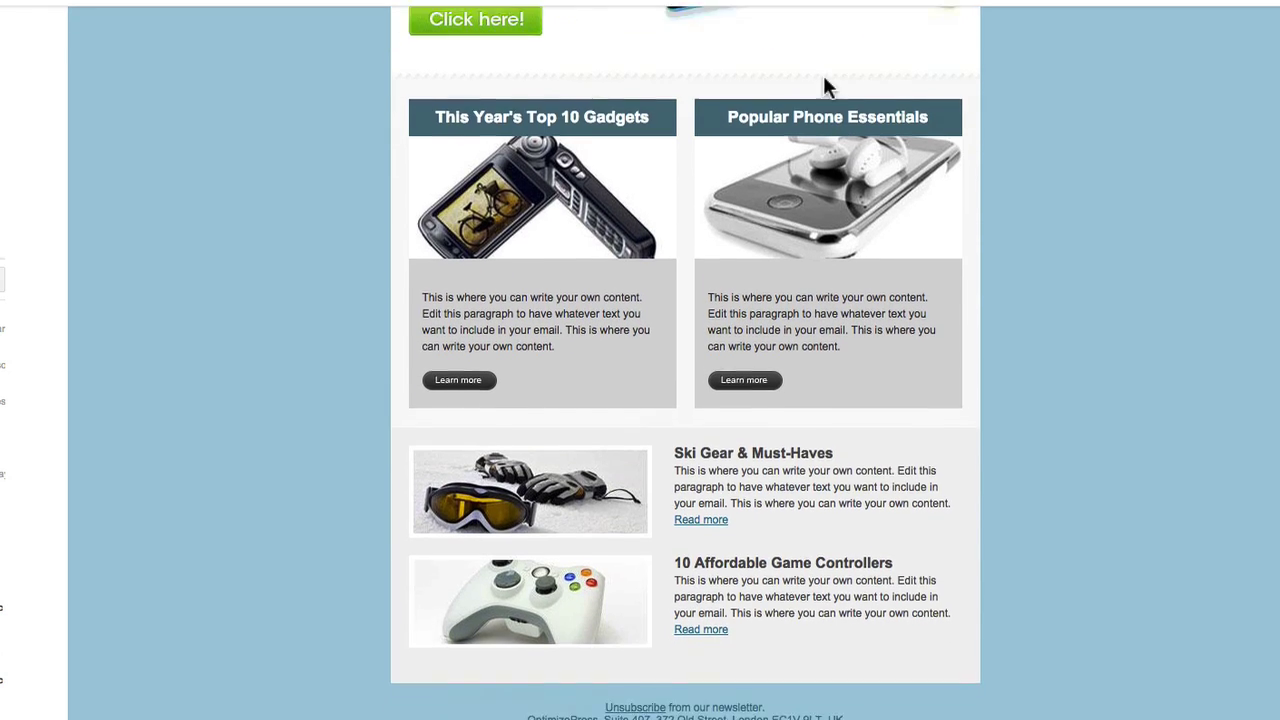
scroll(823, 80, "up", 10)
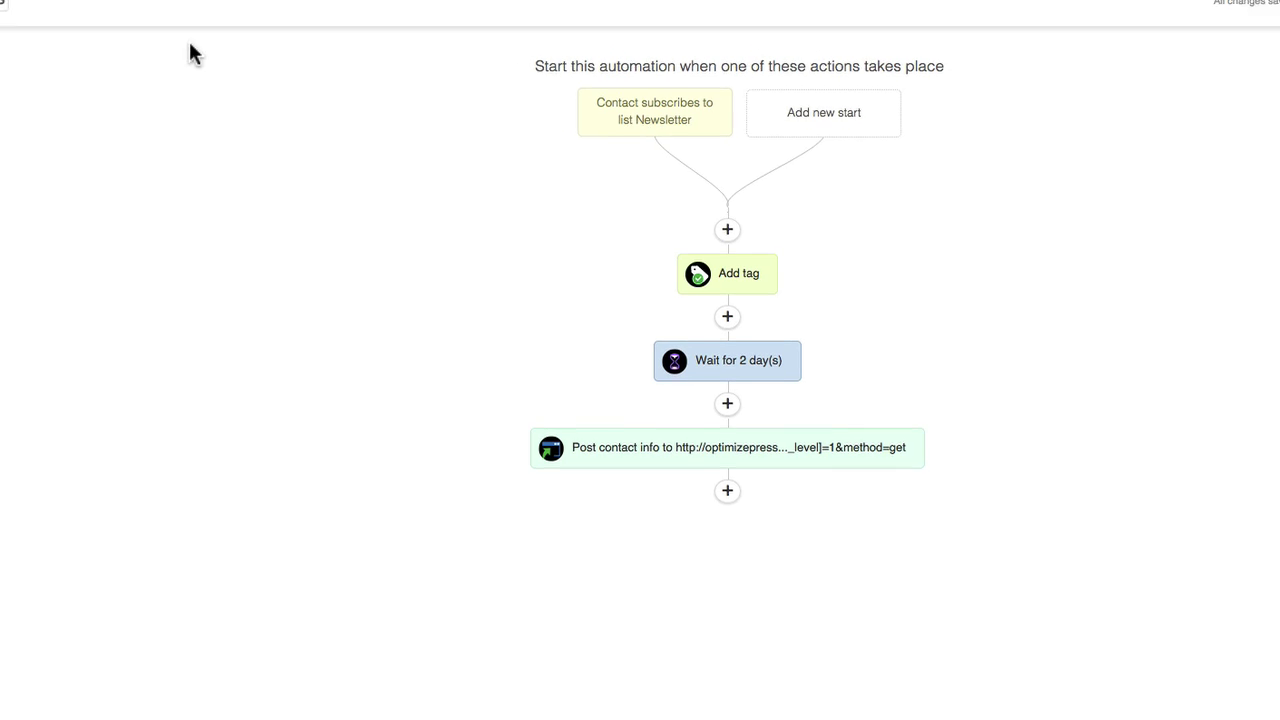
Step: Open the new test subscriber's contact record in ActiveCampaign to check its activity history
mouse_move(120, 12)
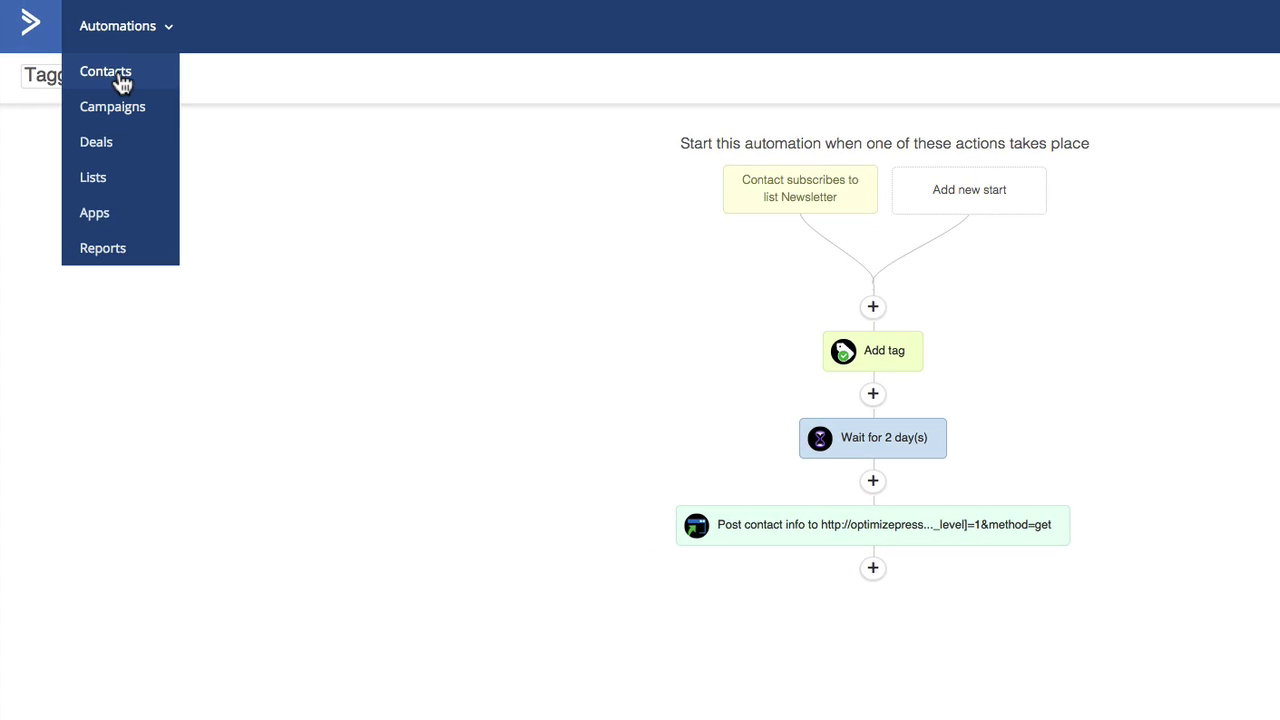
left_click(106, 72)
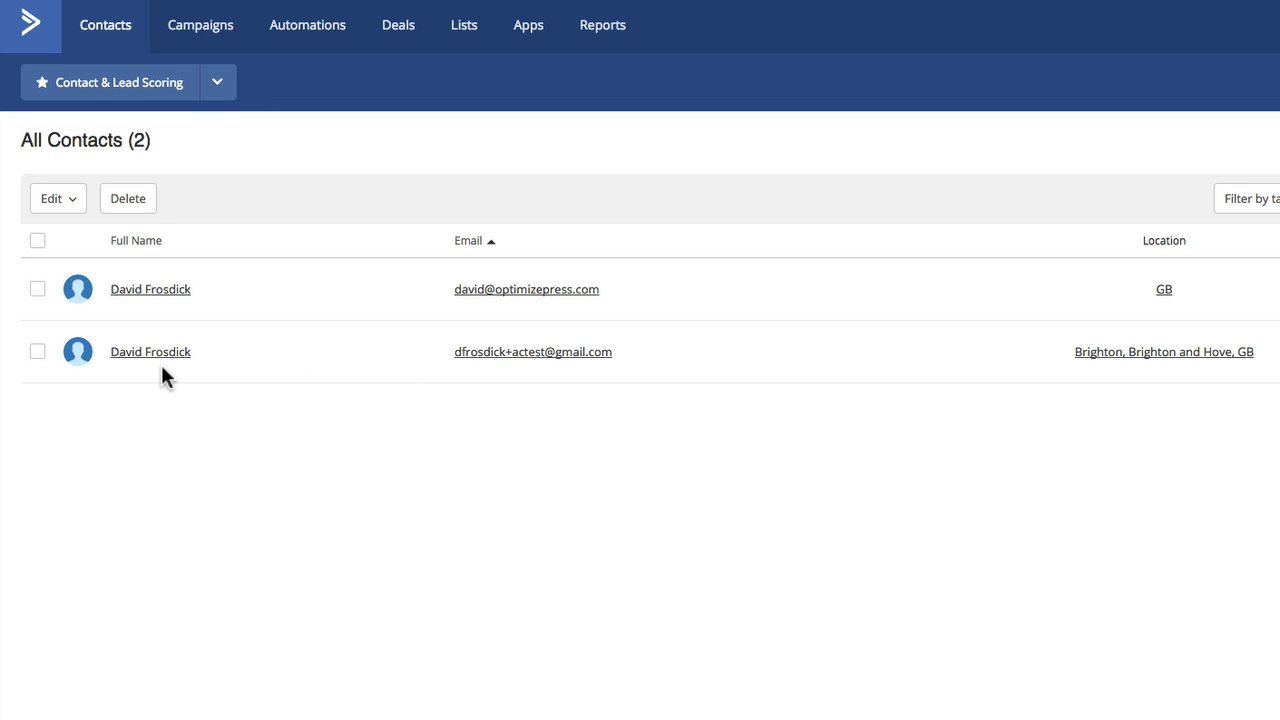
left_click(162, 356)
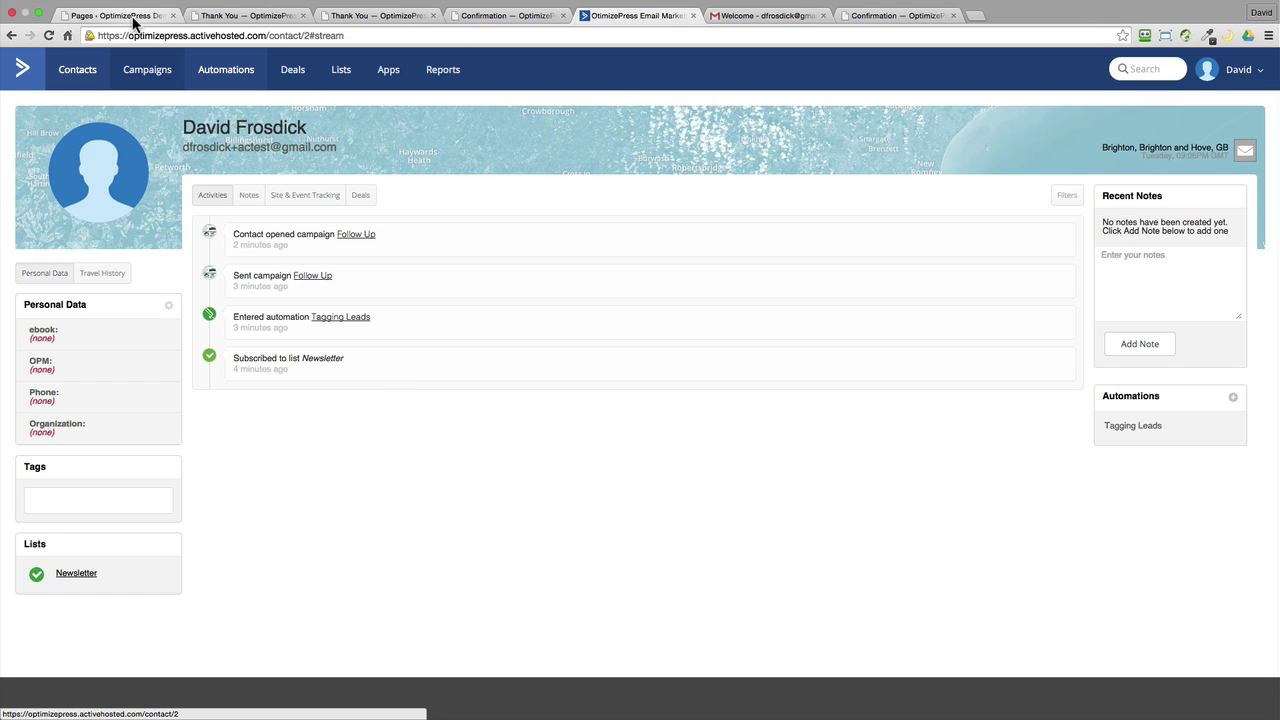
Step: Return to the live landing page, check its opt-in popup form, and close the popup
left_click(205, 17)
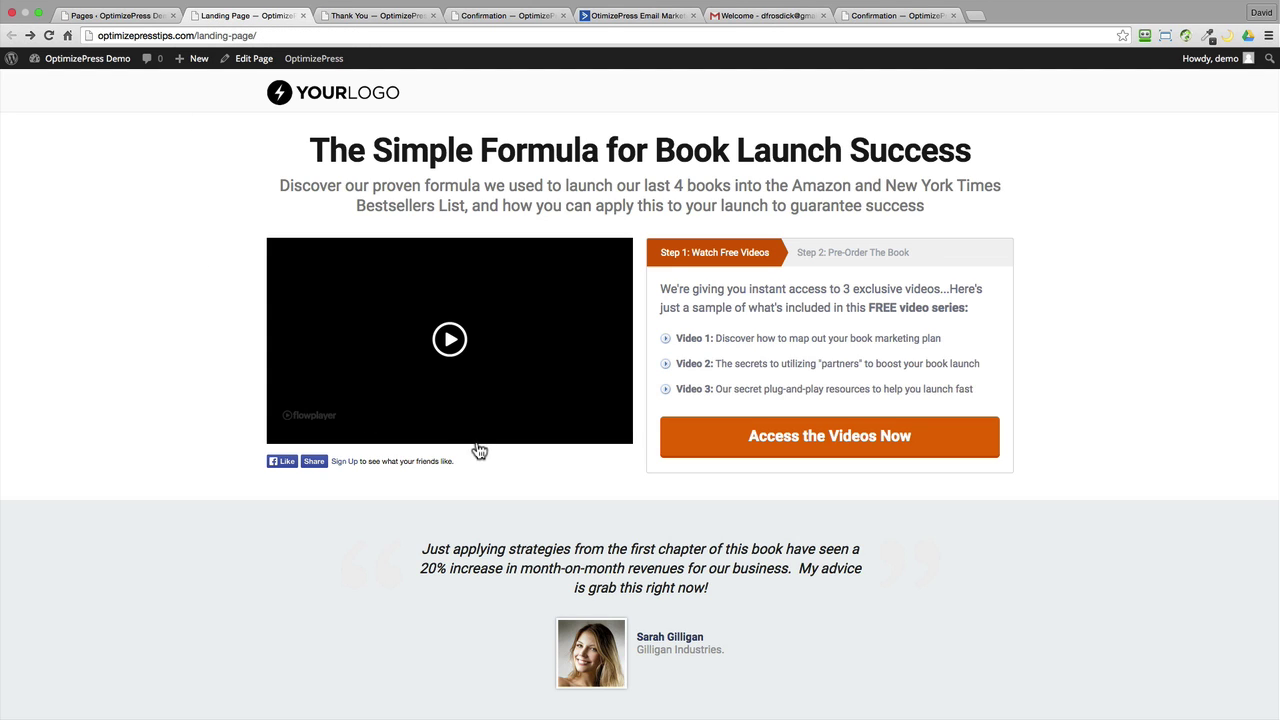
left_click(757, 445)
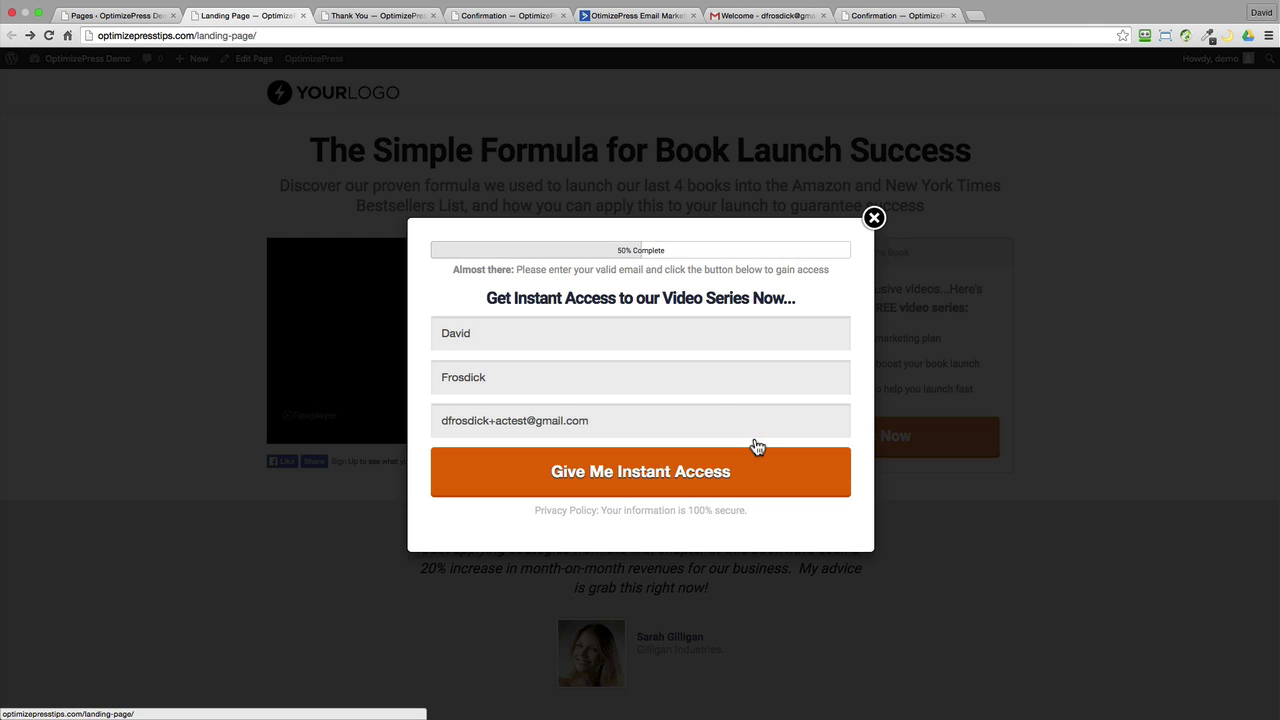
left_click(697, 360)
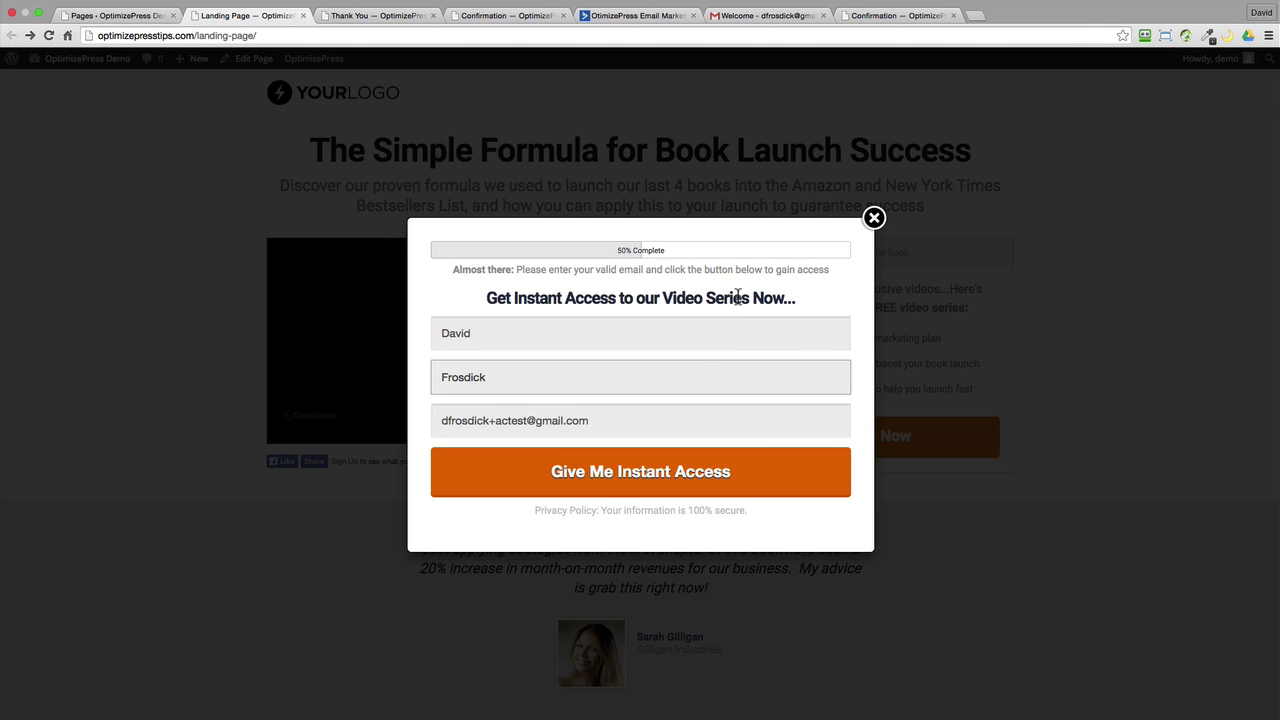
left_click(870, 220)
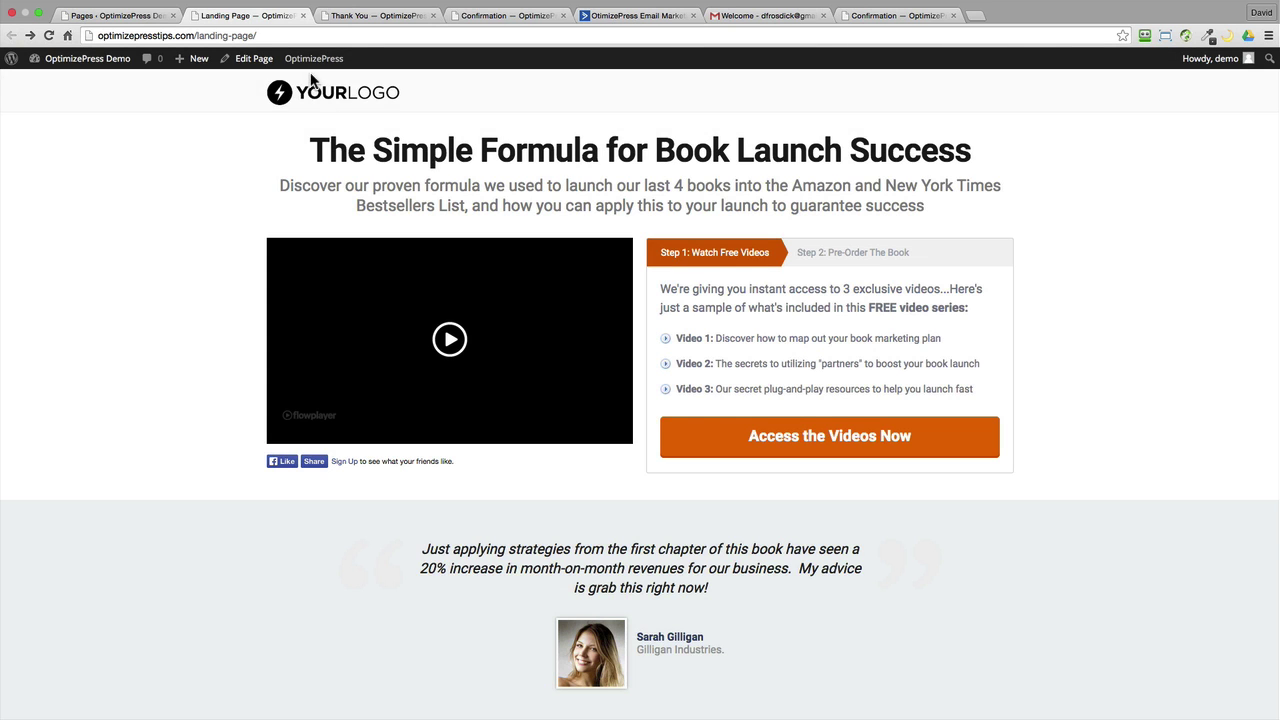
Step: Open the landing page in the Live Editor and bring up the settings of the popup's opt-in form
mouse_move(313, 58)
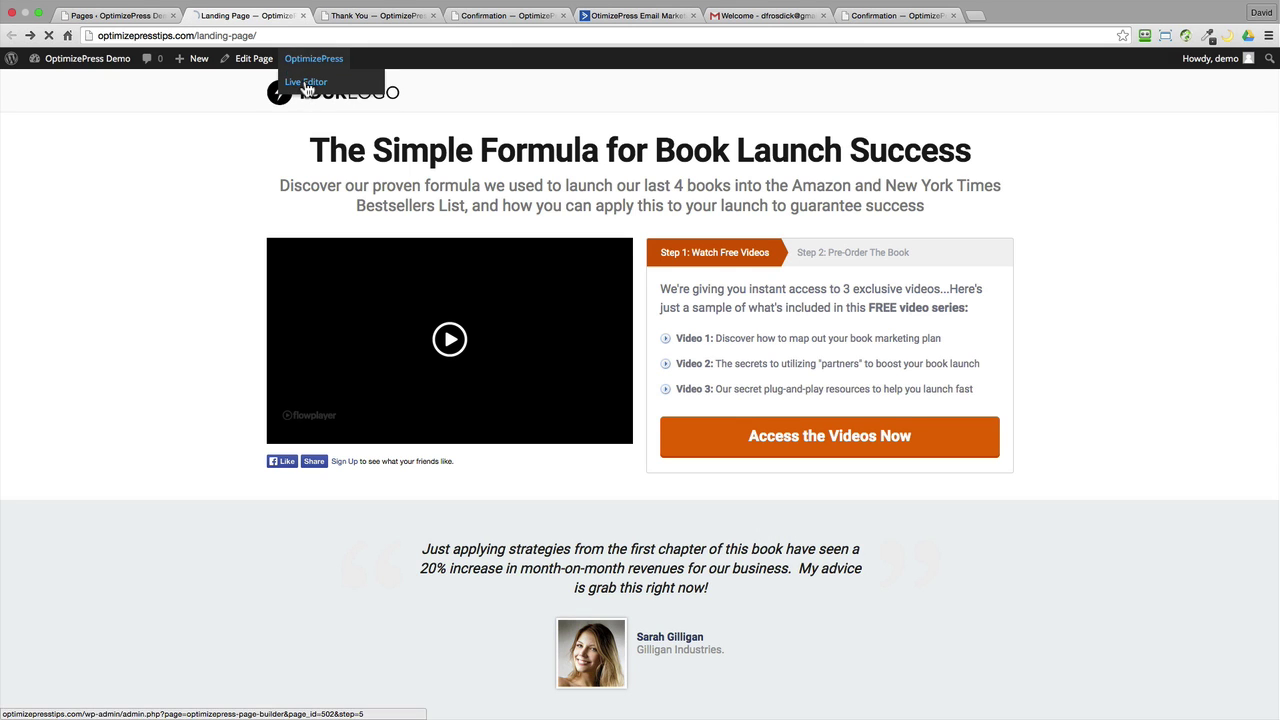
left_click(307, 84)
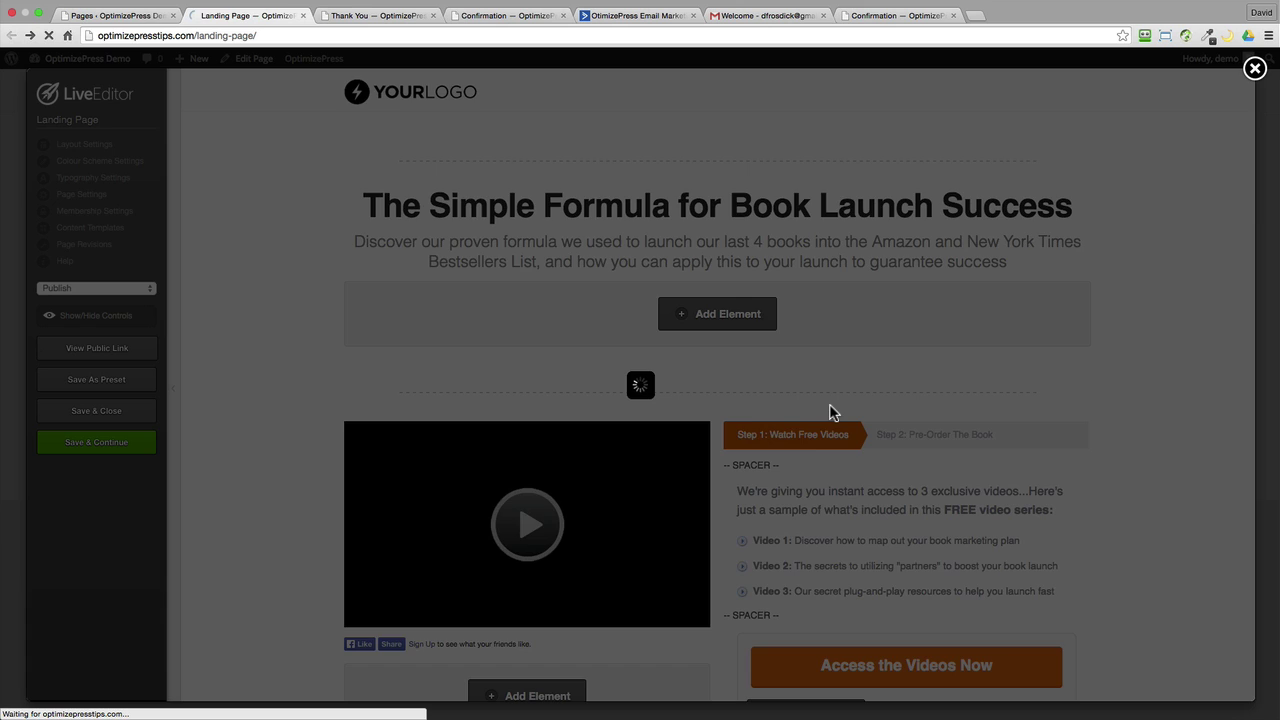
scroll(829, 409, "down", 5)
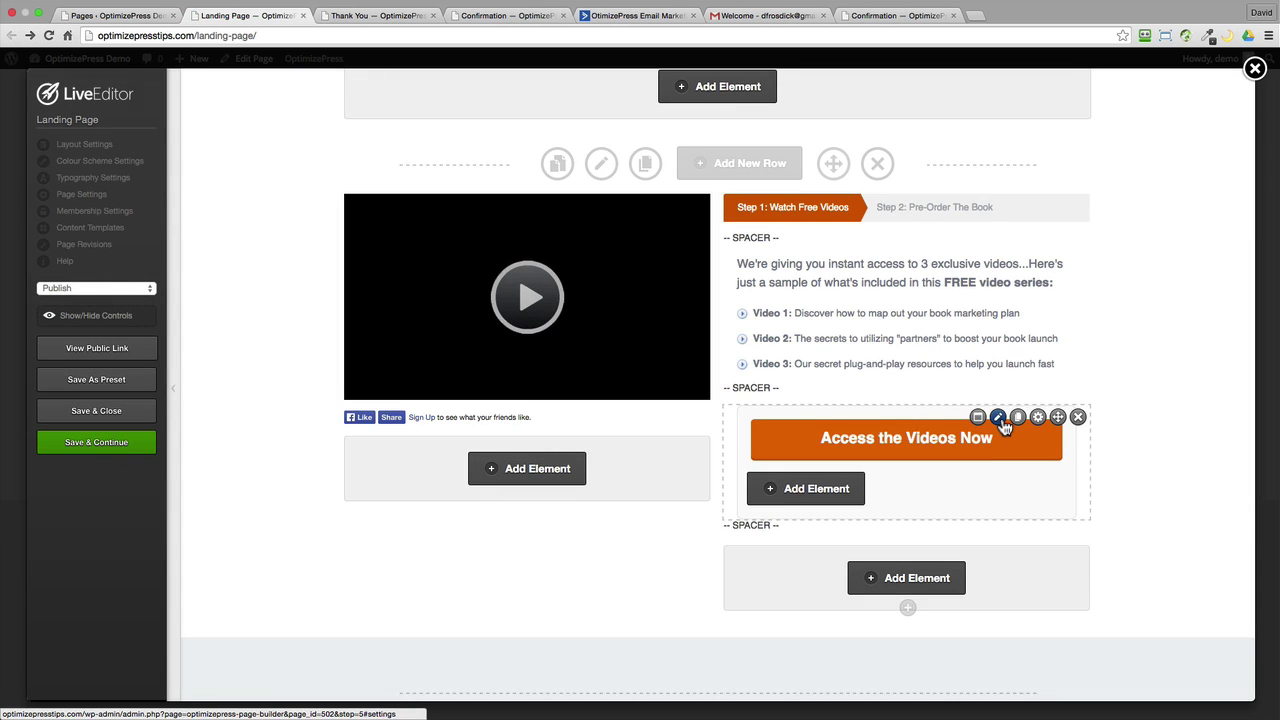
left_click(1000, 418)
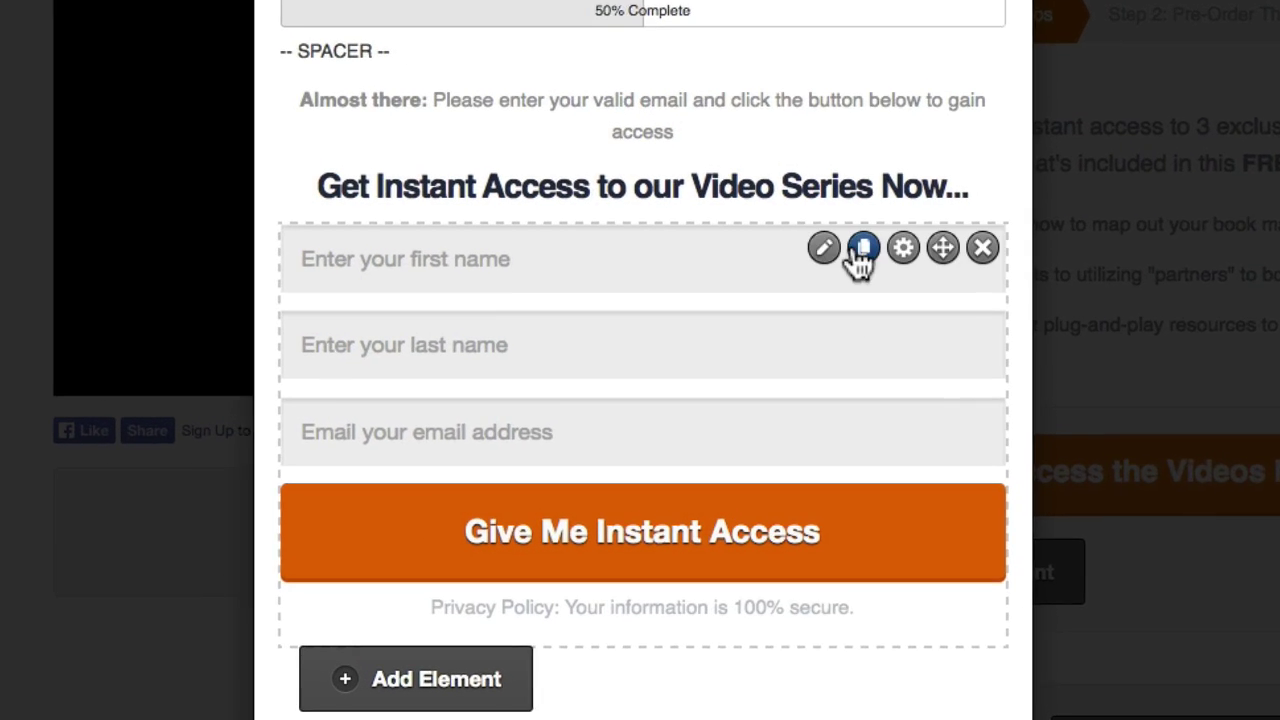
left_click(781, 285)
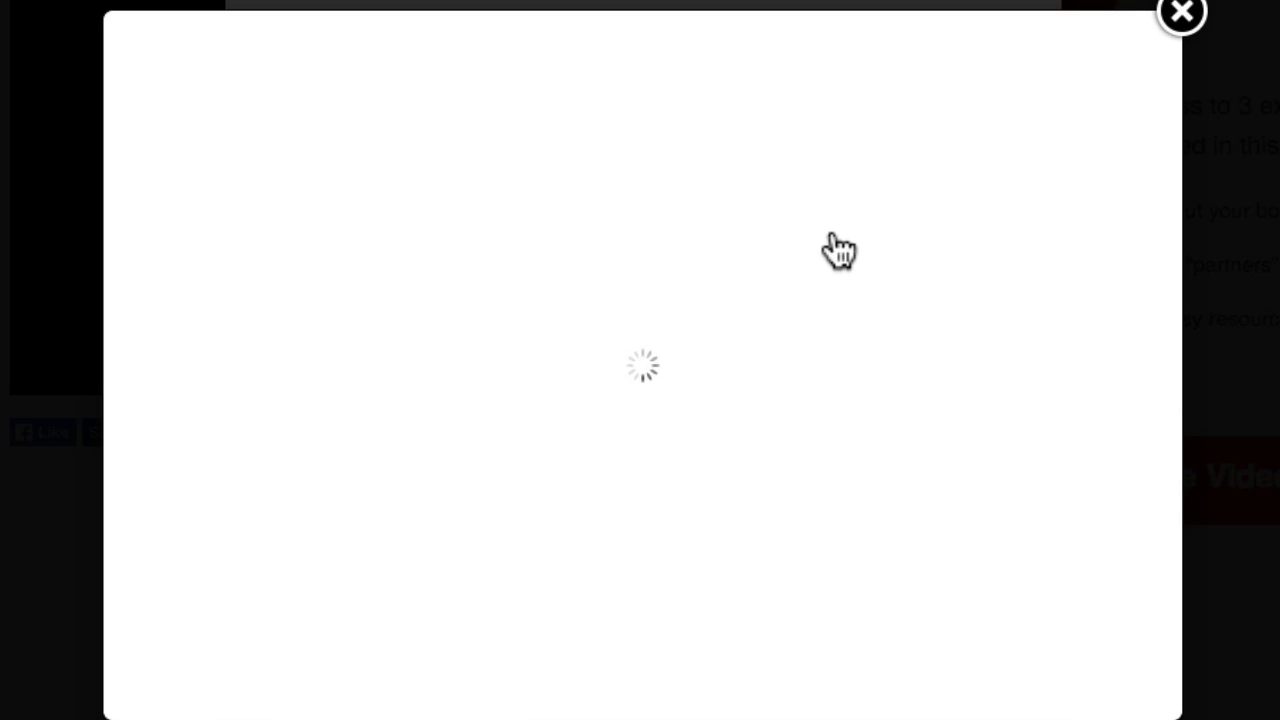
scroll(831, 248, "down", 5)
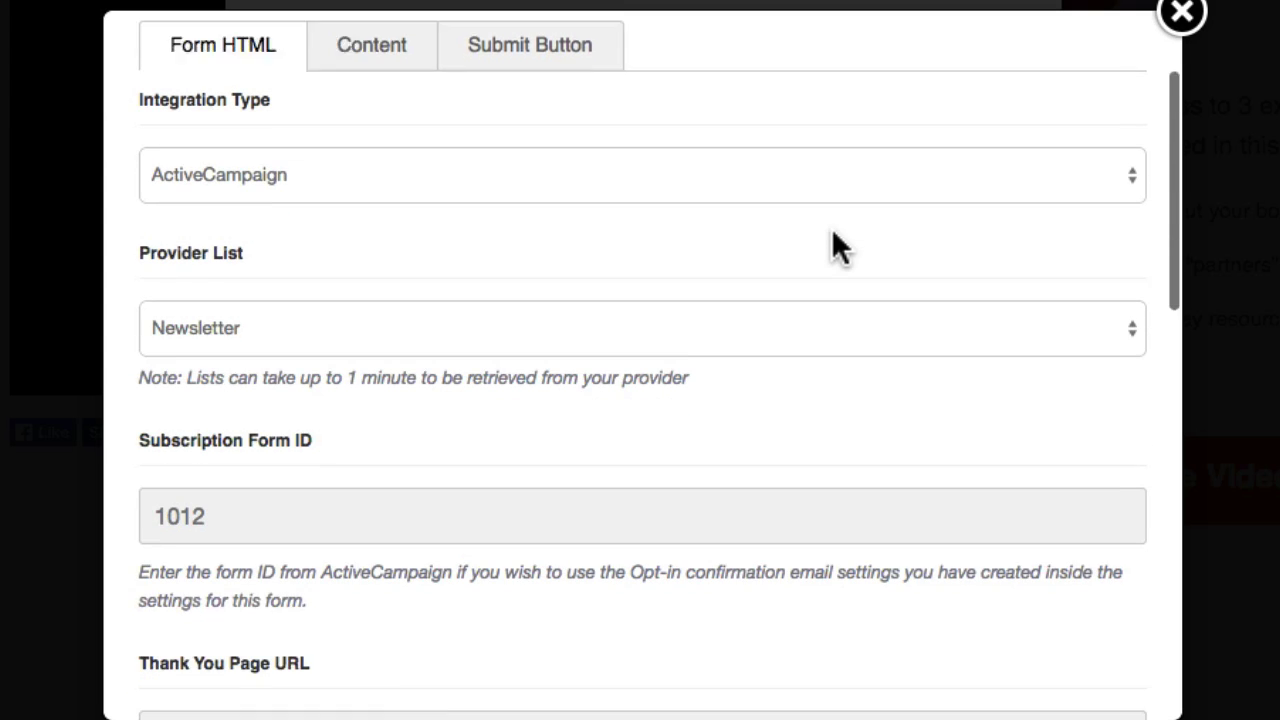
Step: Check the opt-in form's Subscription Form ID, and leave the form settings and Live Editor without saving
left_click(256, 447)
double_click(262, 453)
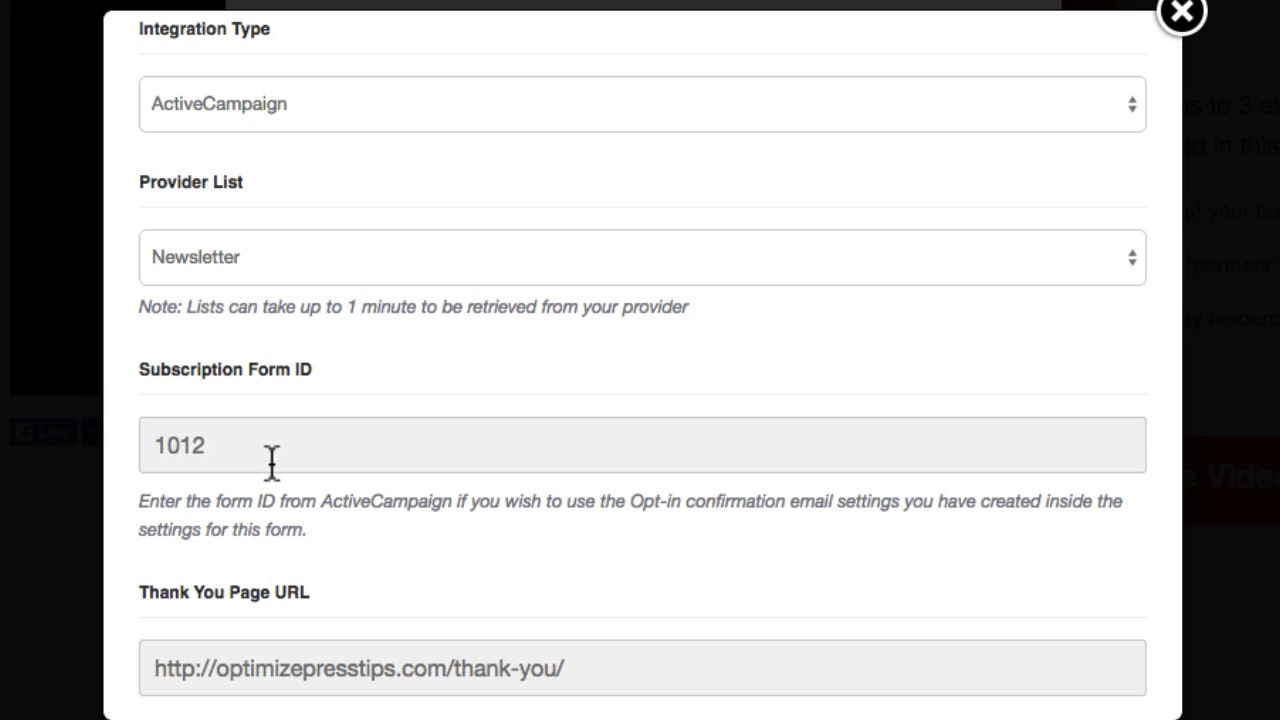
left_click(240, 445)
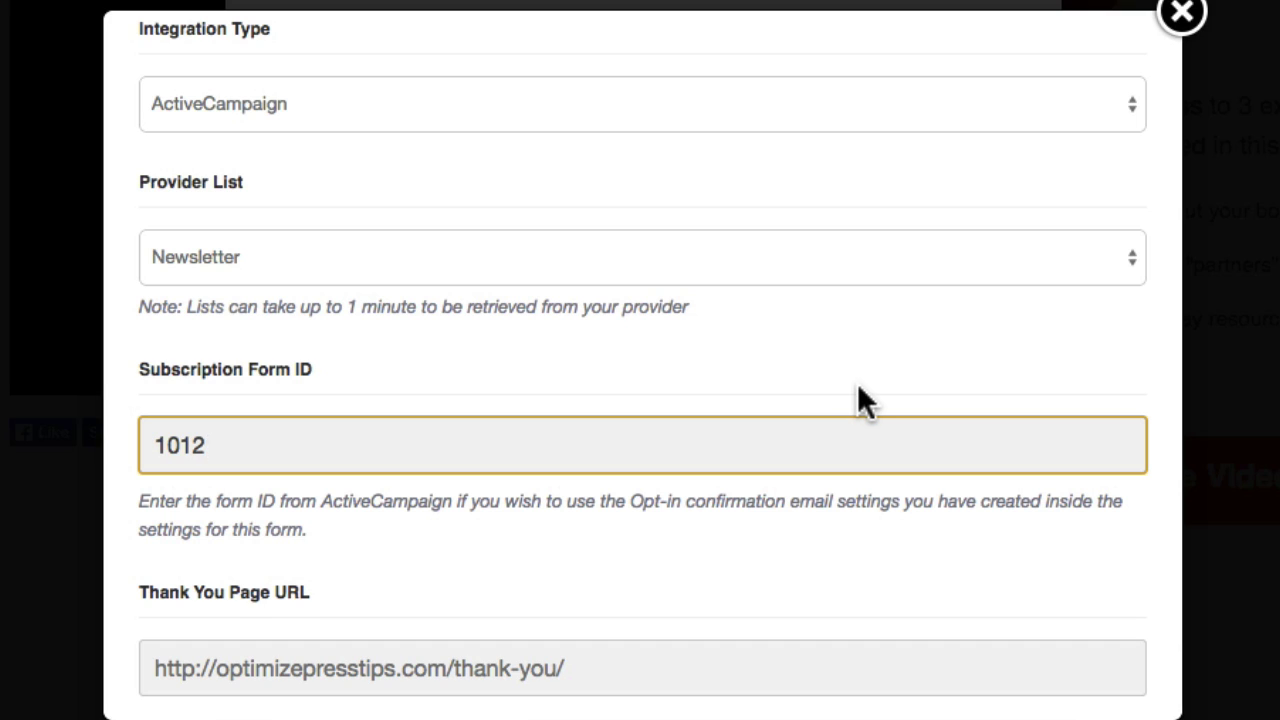
left_click(1183, 38)
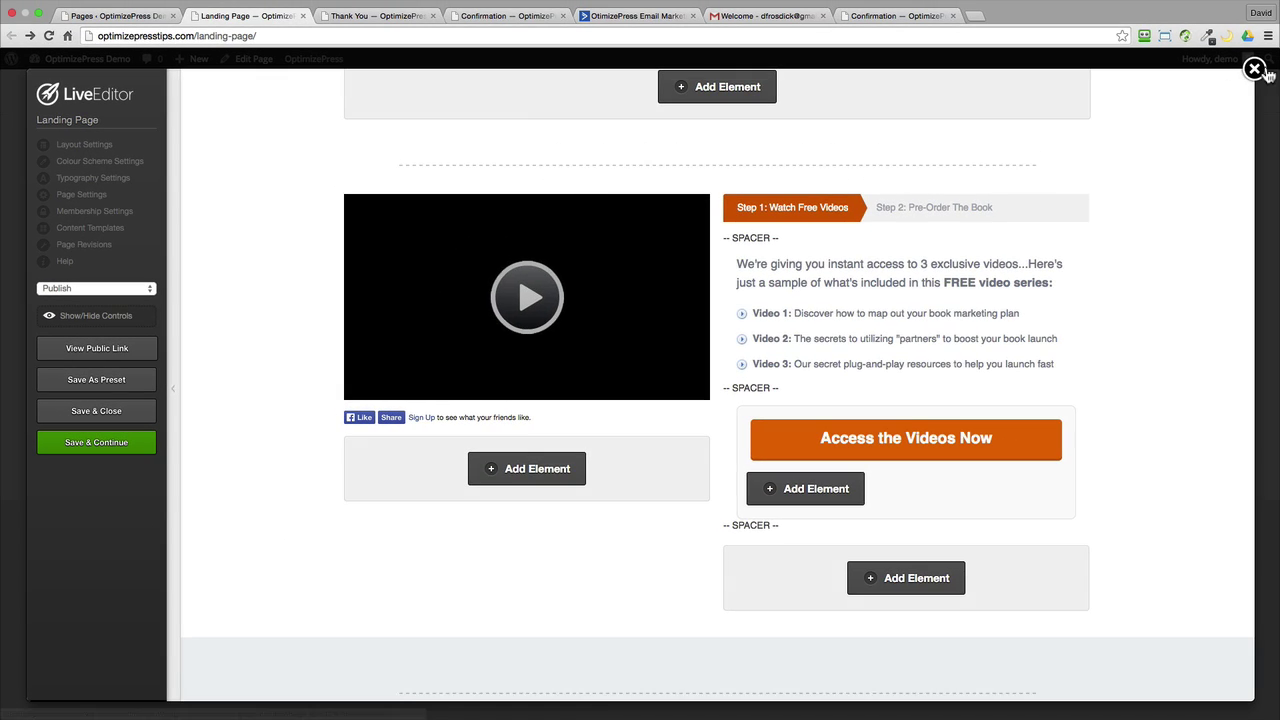
left_click(1255, 70)
left_click(745, 238)
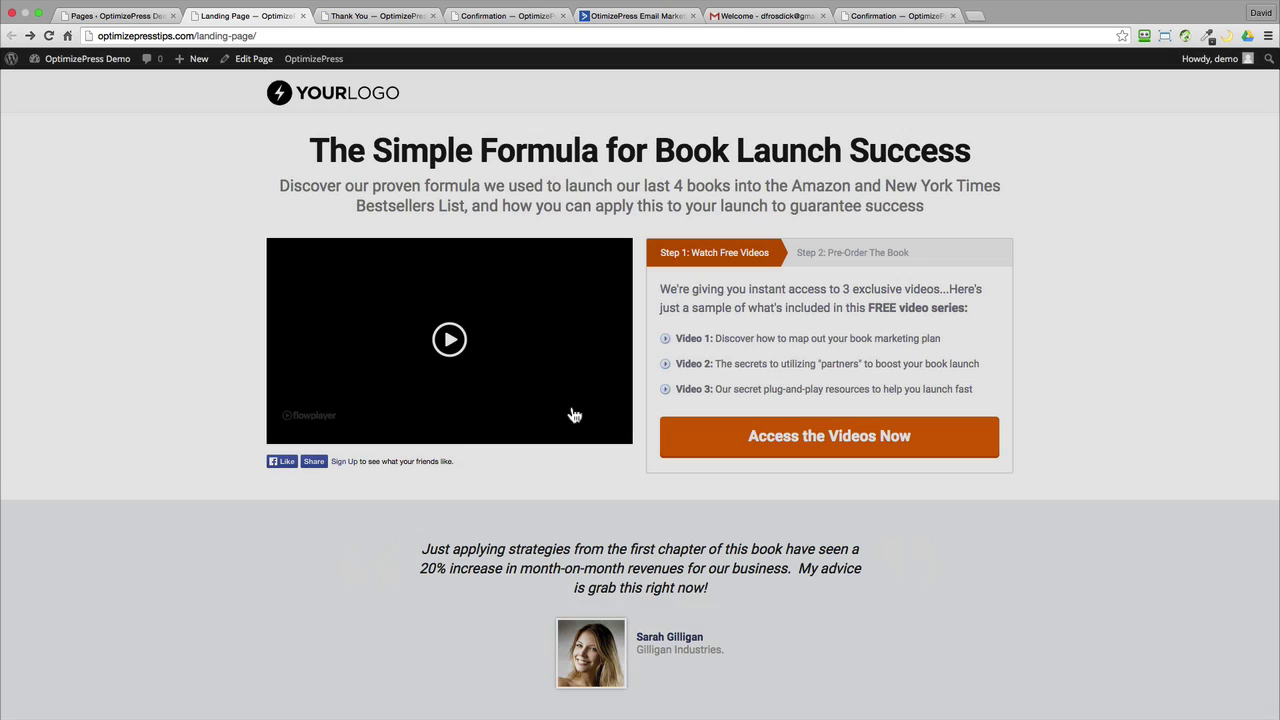